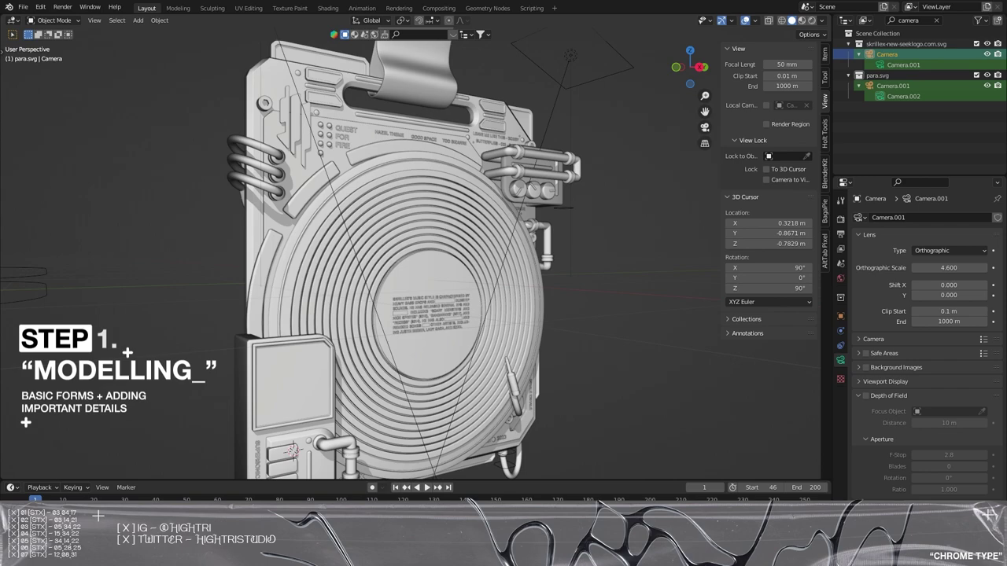
- Examine the finished device model from the front and at an angle, including its grooved disc, pipes and strap
middle_click_drag(617, 241, 510, 289)
scroll(511, 289, "down", 2)
middle_click_drag(466, 331, 483, 294)
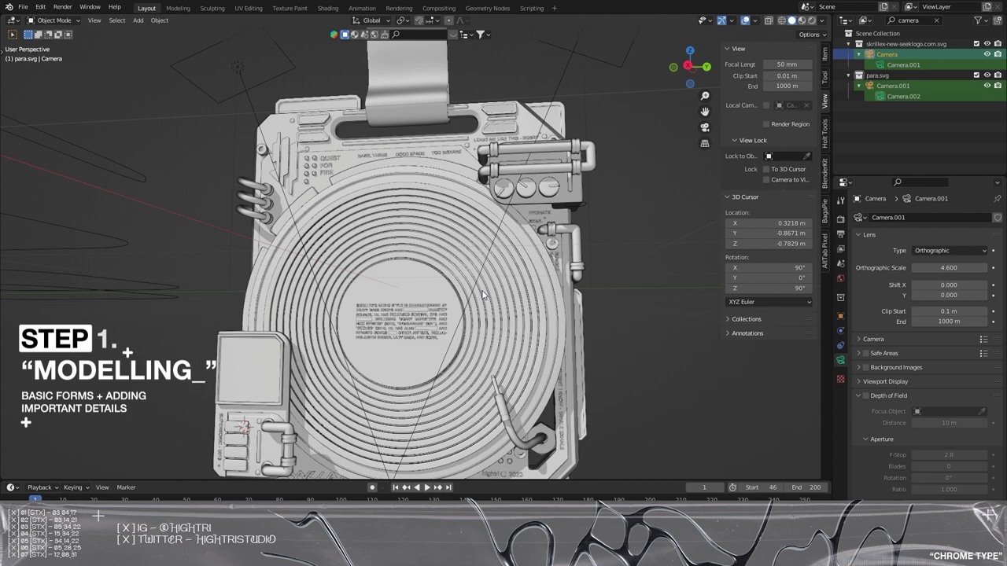
middle_click_drag(483, 294, 493, 294)
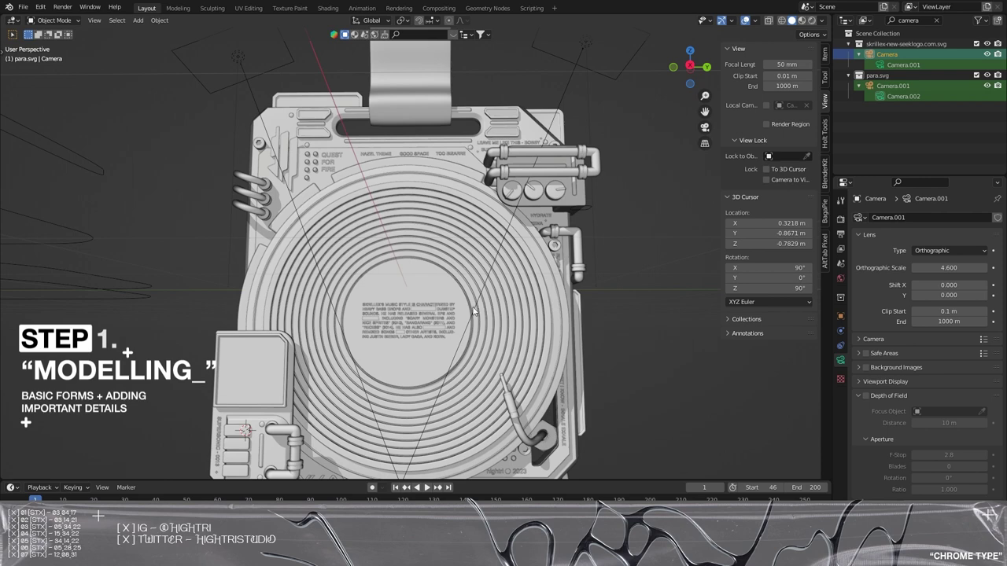
mouse_move(460, 331)
middle_mouse_down()
mouse_move(406, 364)
mouse_move(472, 347)
mouse_move(395, 390)
mouse_move(503, 354)
mouse_move(545, 304)
mouse_move(440, 338)
mouse_move(452, 328)
mouse_move(493, 346)
mouse_move(466, 326)
mouse_move(440, 334)
middle_mouse_up()
middle_click_drag(539, 465, 375, 266)
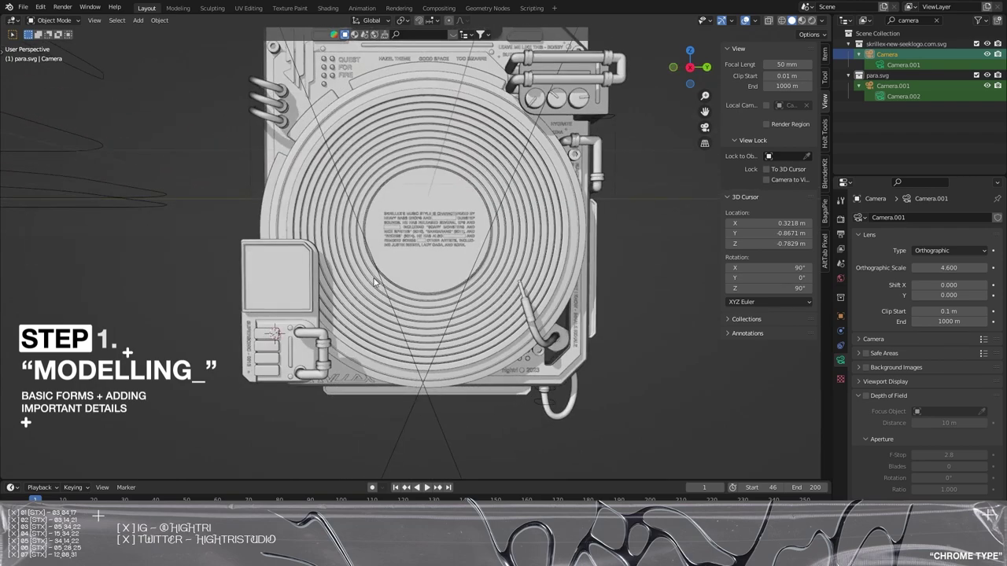
scroll(318, 326, "up", 2)
middle_click_drag(318, 325, 463, 132)
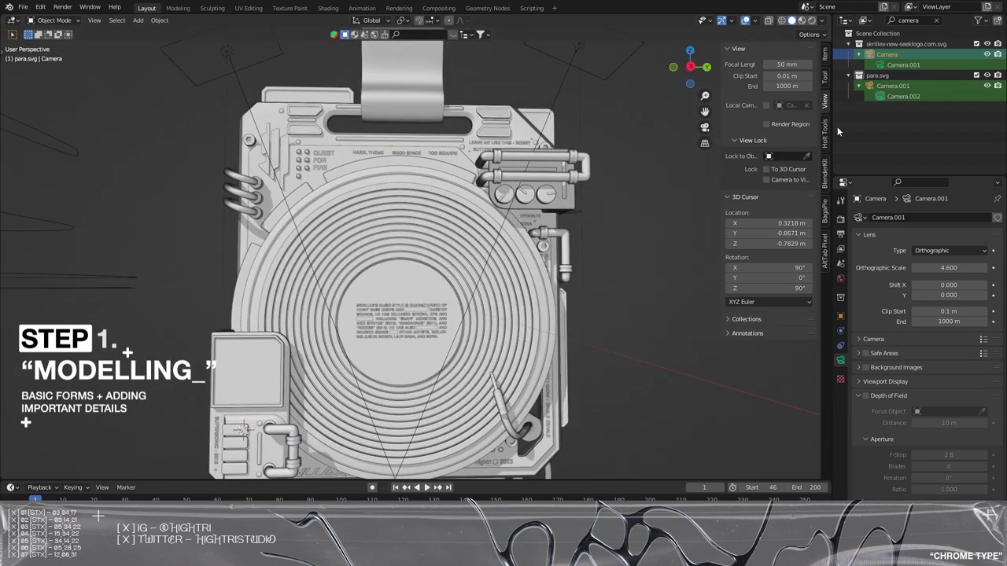
scroll(498, 262, "down", 2)
- Hide every object in the scene to start from an empty viewport
key("a")
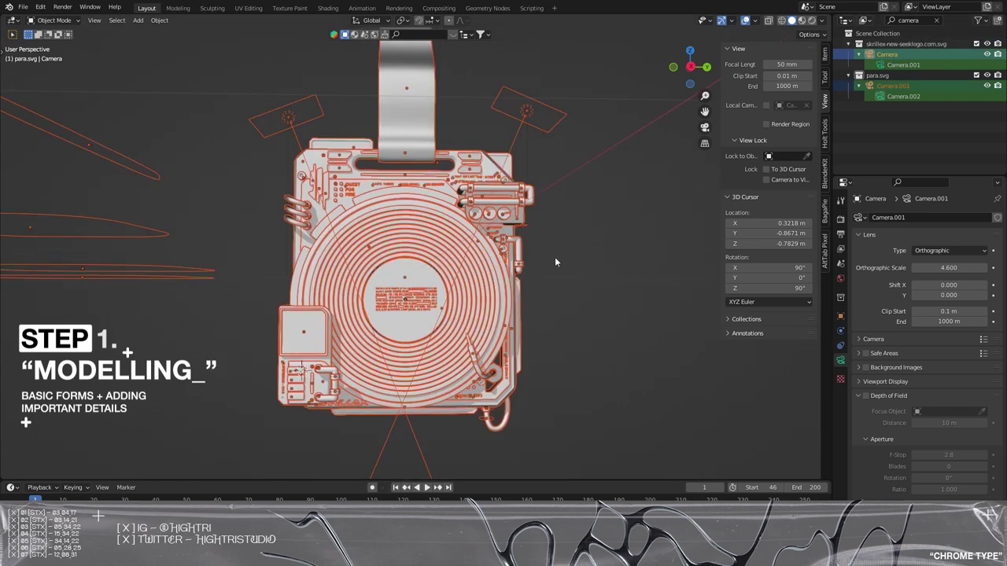
key("h")
key("KP_3")
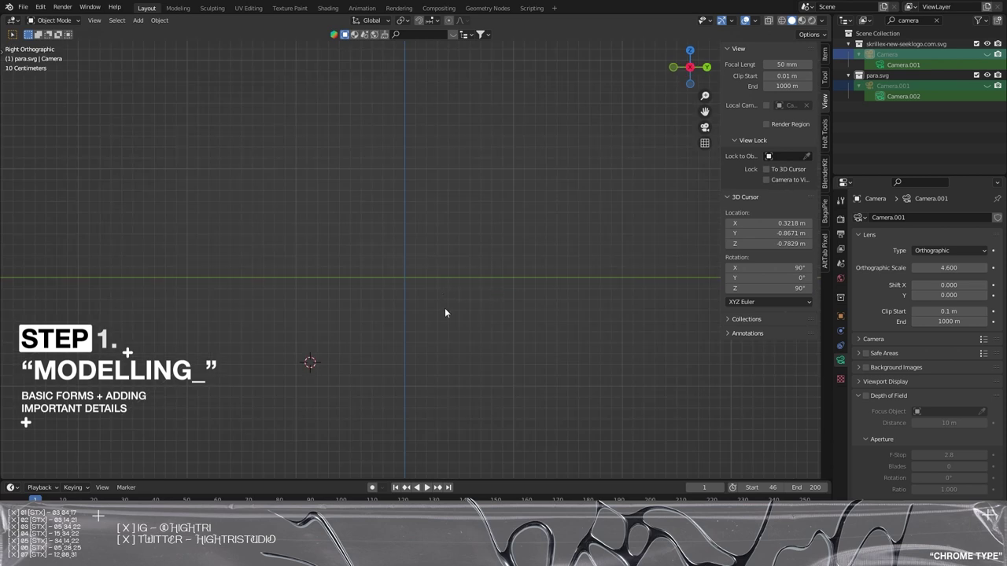
middle_click_drag(444, 313, 511, 336)
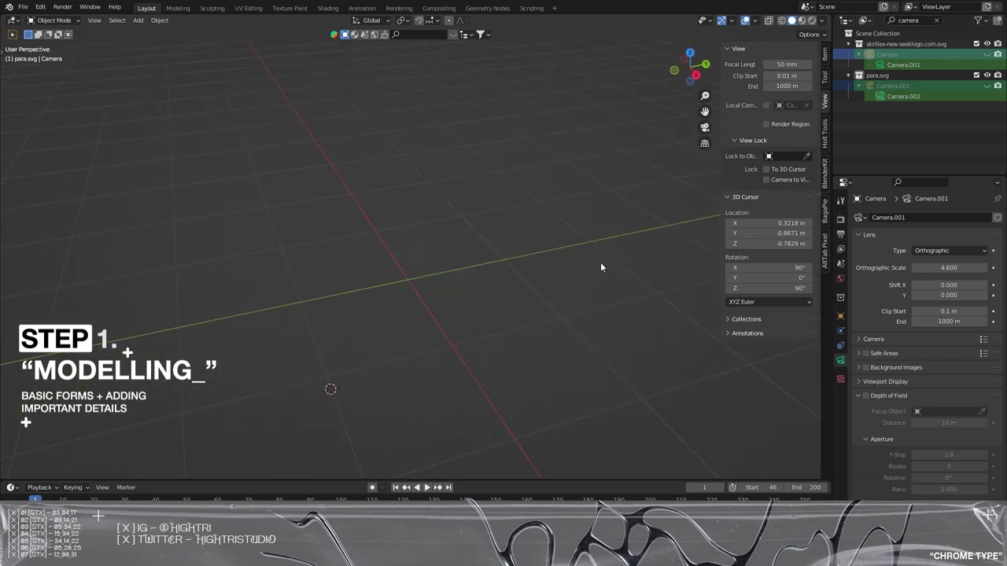
key("shift+a")
mouse_move(308, 256)
left_click(390, 273)
middle_click_drag(432, 306, 545, 316)
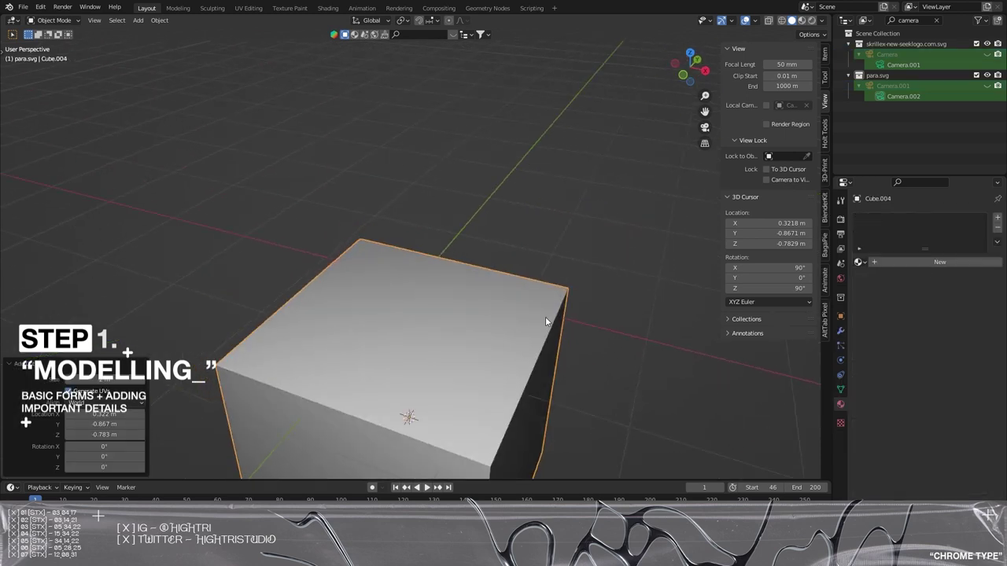
scroll(515, 324, "down", 4)
key("x")
left_click(433, 334)
- Reset the 3D cursor to the world origin and add a cube there
key("shift+a")
key("shift+s")
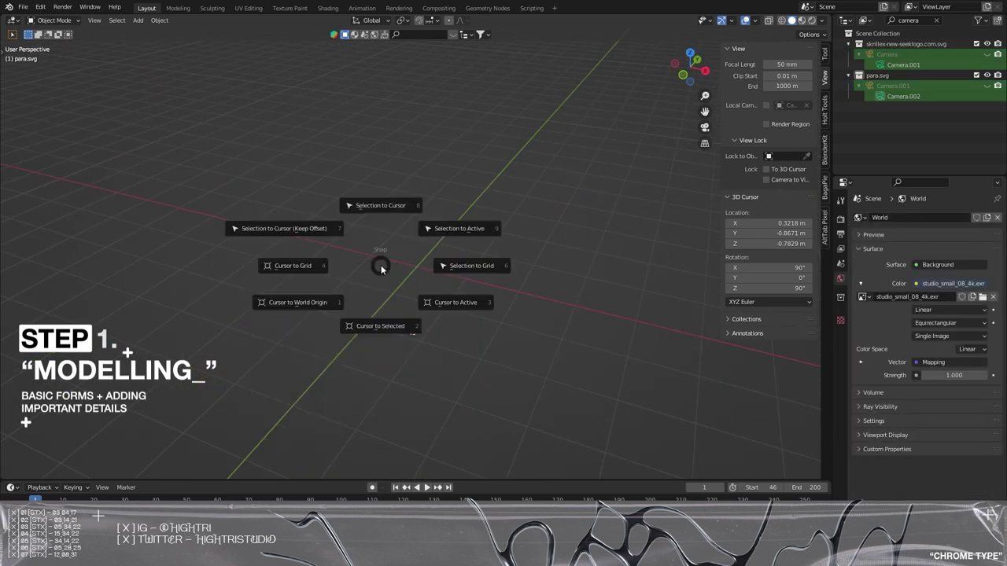
left_click(314, 303)
middle_click_drag(330, 308, 435, 311)
key("shift+a")
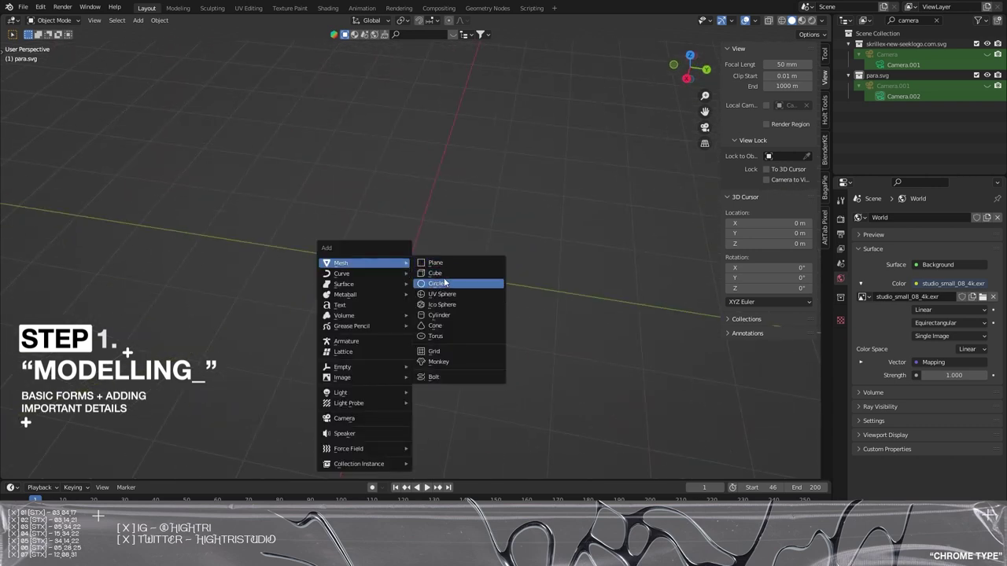
left_click(437, 284)
middle_click_drag(369, 284, 582, 276)
- Narrow the cube along X and stretch it along Z into a tall slab, finishing with an X scale of 0.721
key("s")
key("x")
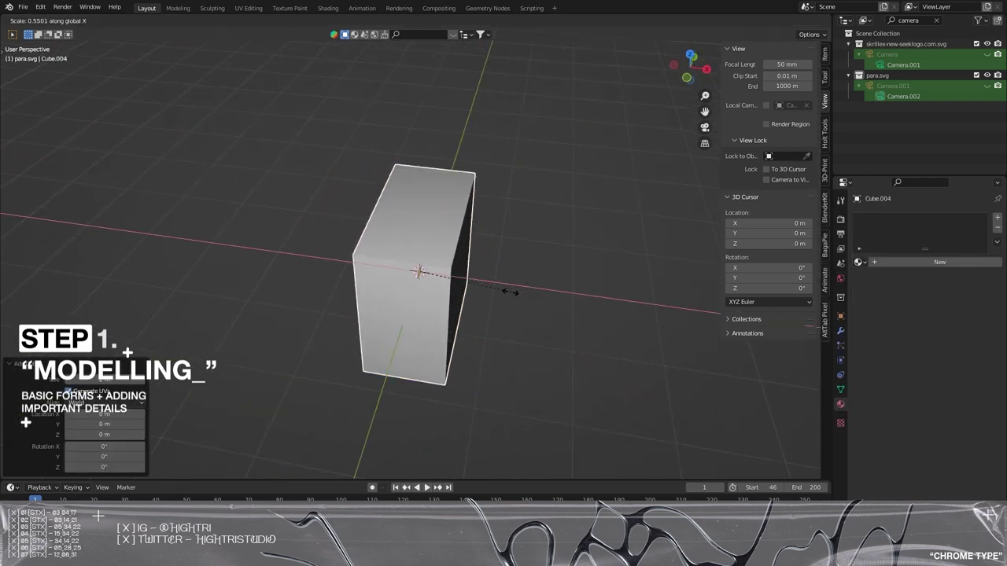
left_click(451, 285)
middle_click_drag(450, 285, 434, 273)
key("s")
key("z")
left_click(448, 213)
key("x")
left_click(532, 274)
- Widen the slab along Y by a factor of 1.155
key("KP_3")
key("s")
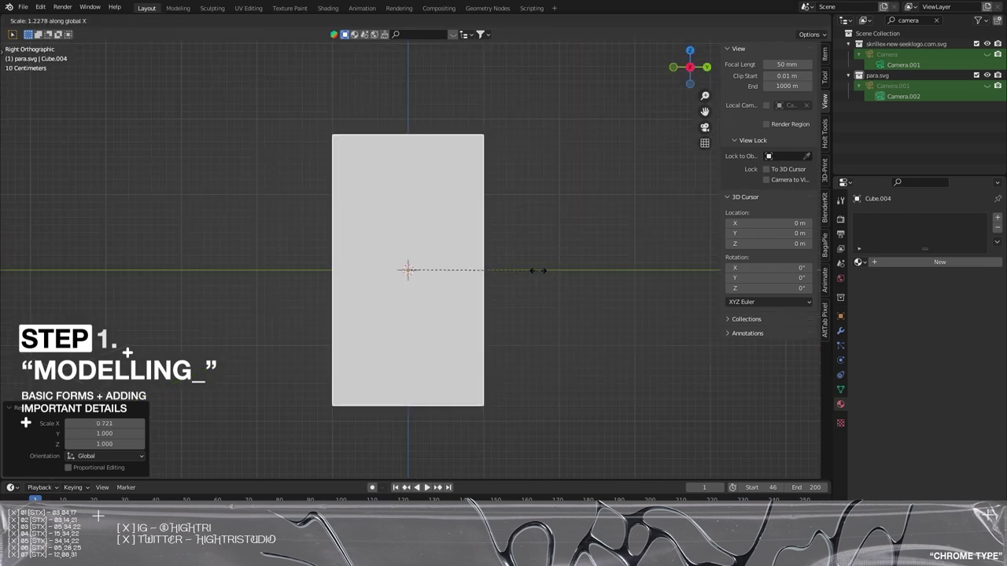
key("y")
left_click(553, 271)
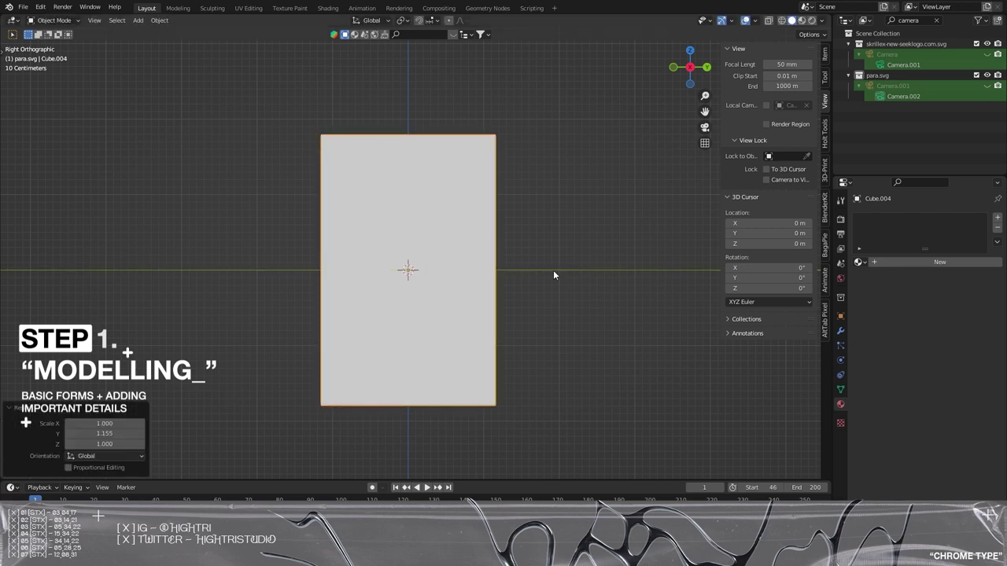
middle_click_drag(553, 269, 372, 227)
key("KP_3")
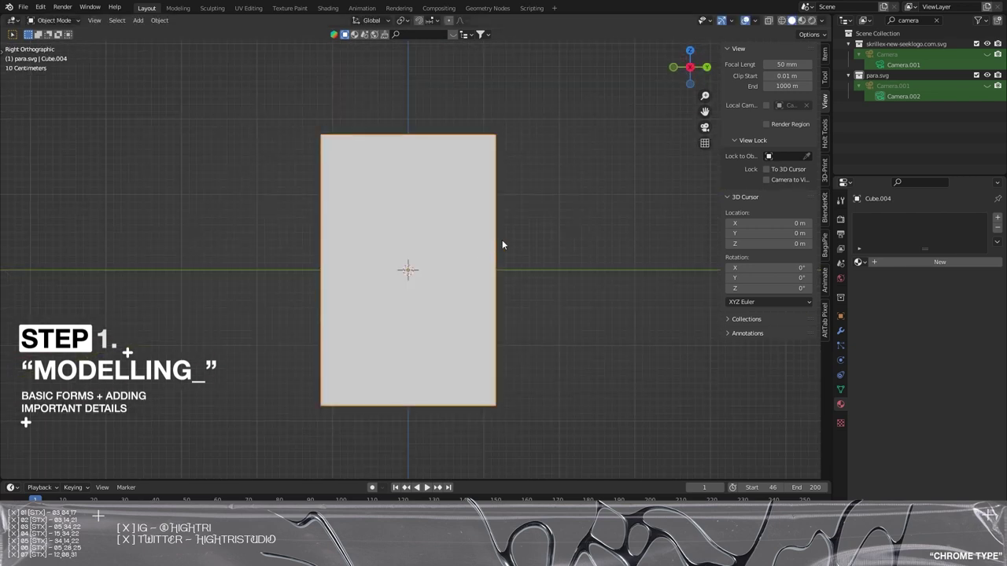
- Paste a copy of the slab, scale it down and move it about 0.88 m along Y and 0.68 m along Z
key("ctrl+v")
middle_click_drag(525, 231, 492, 275, "shift")
scroll(492, 280, "up", 2)
key("s")
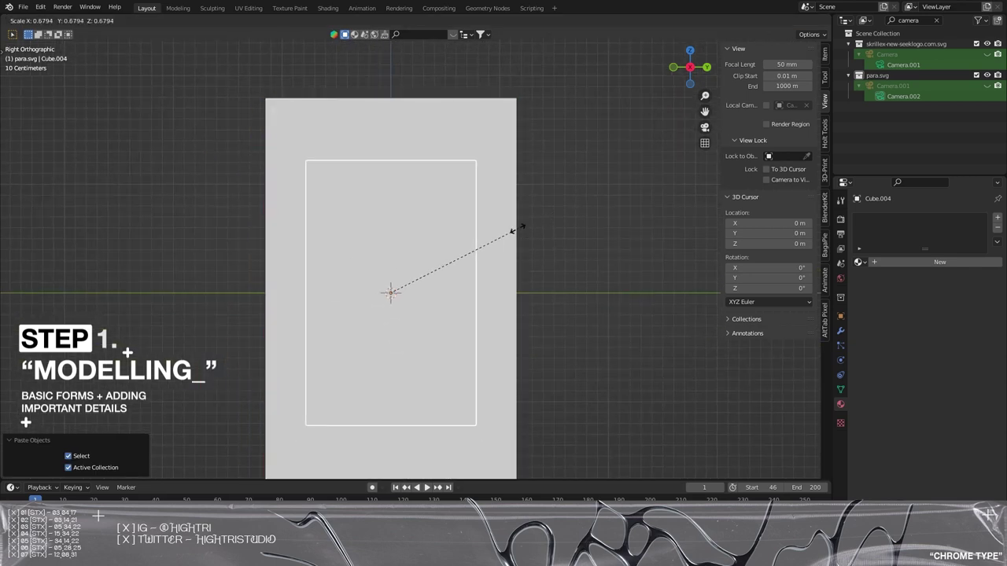
left_click(498, 242)
key("g")
left_click(572, 205)
- Move the smaller slab along X so that it sits at the front face of the large slab
middle_click_drag(572, 184, 503, 223)
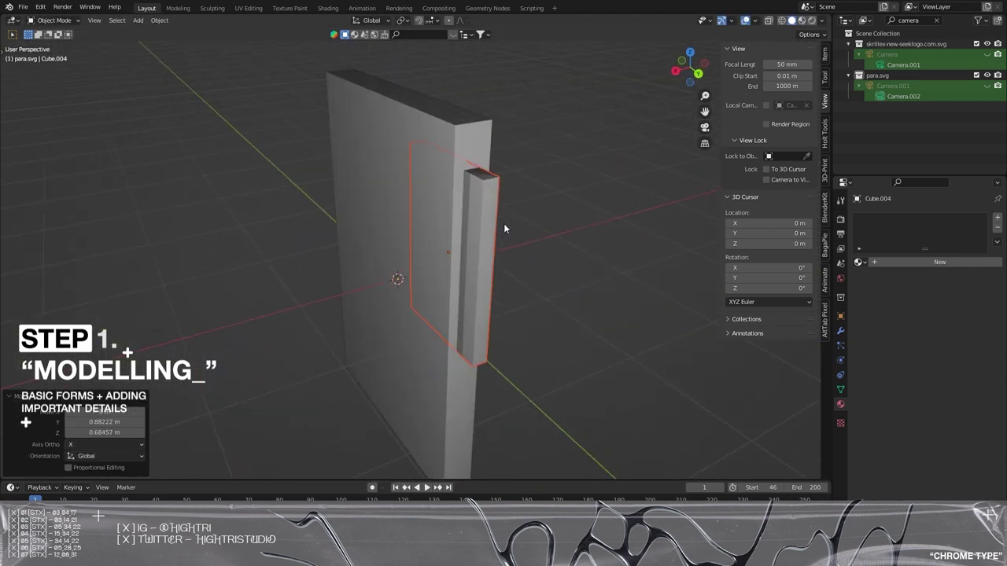
key("g")
key("x")
left_click(477, 234)
key("alt+a")
key("KP_3")
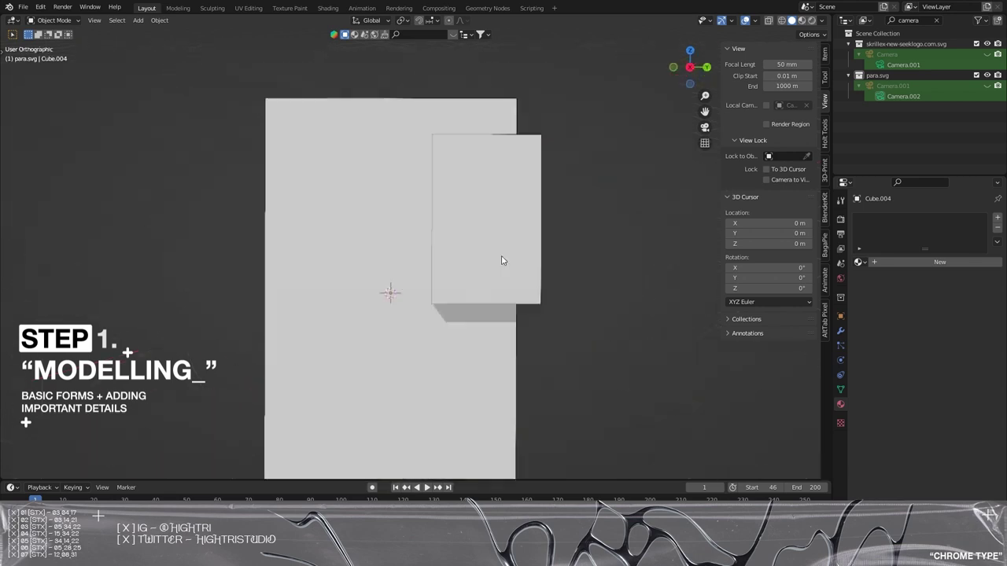
left_click(490, 203)
middle_click_drag(454, 289, 461, 274, "shift")
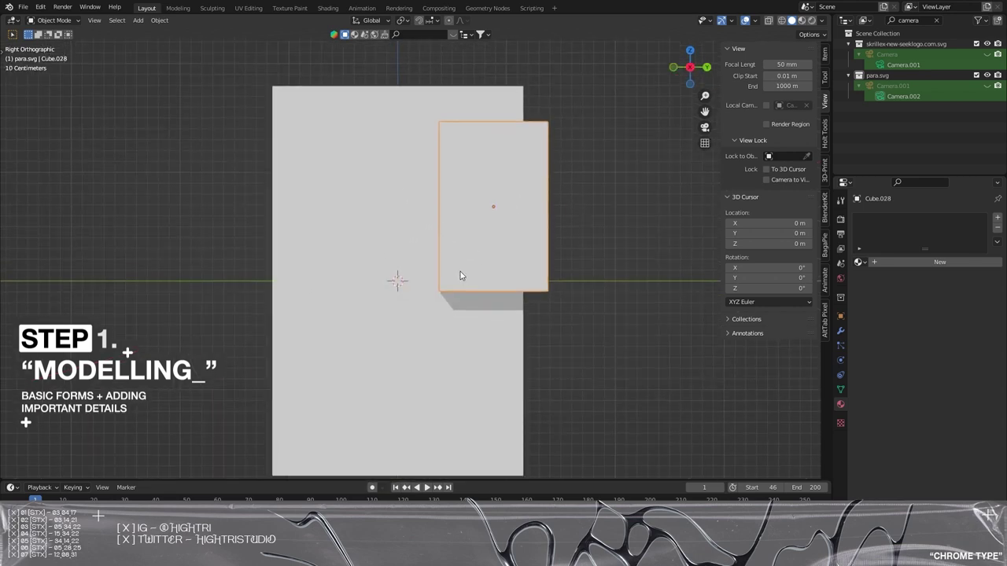
- Shorten the large slab by moving its top face down along Z in wireframe Edit Mode
left_click(354, 196)
key("Tab")
key("z")
left_click(159, 80)
left_click_drag(175, 60, 600, 159)
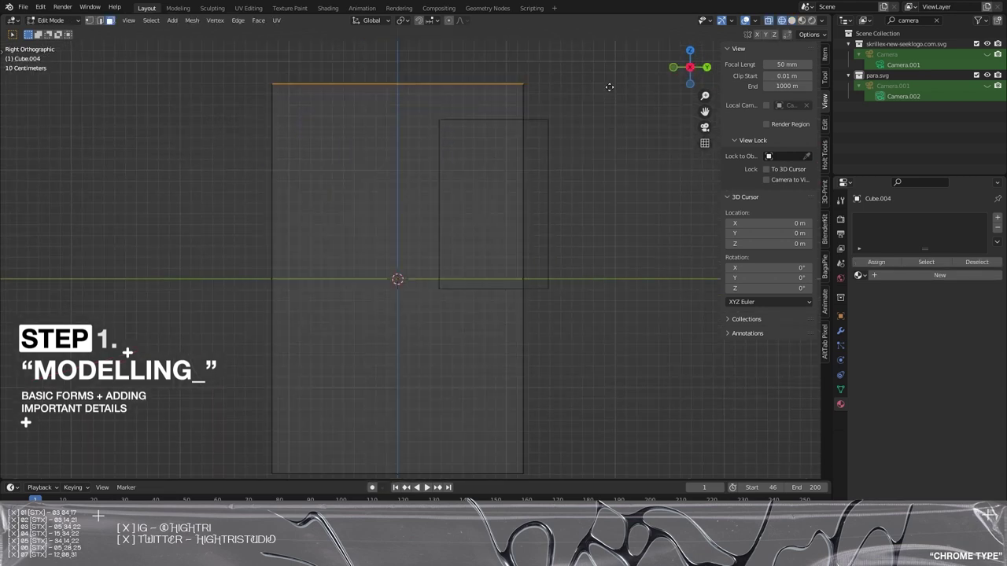
key("g")
key("z")
left_click(597, 158)
key("Tab")
- Move the smaller slab about 0.41 m down and 0.04 m inward along Y, near the large slab's upper-right corner
left_click(557, 164)
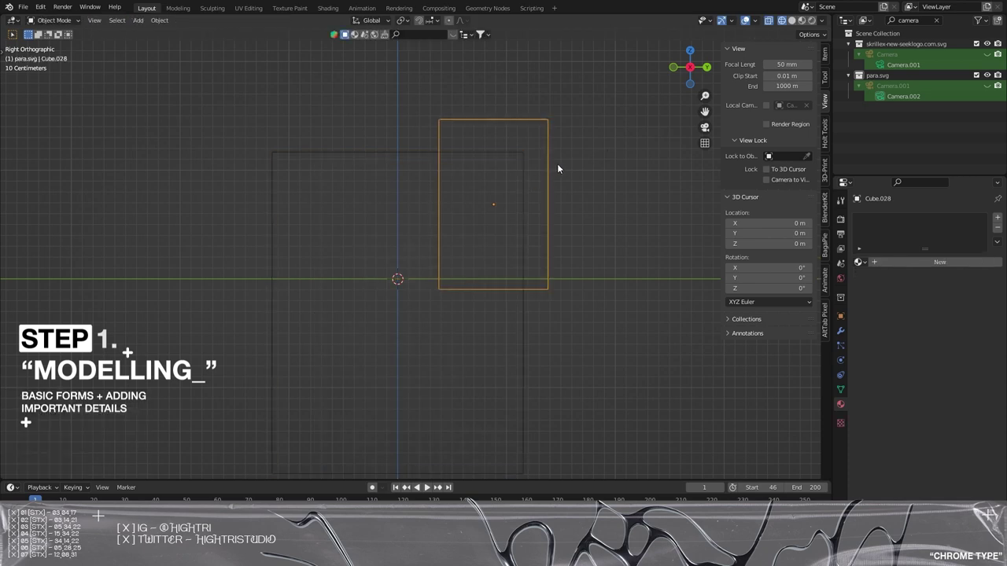
middle_click_drag(560, 193, 552, 139, "shift")
key("g")
left_click(505, 279)
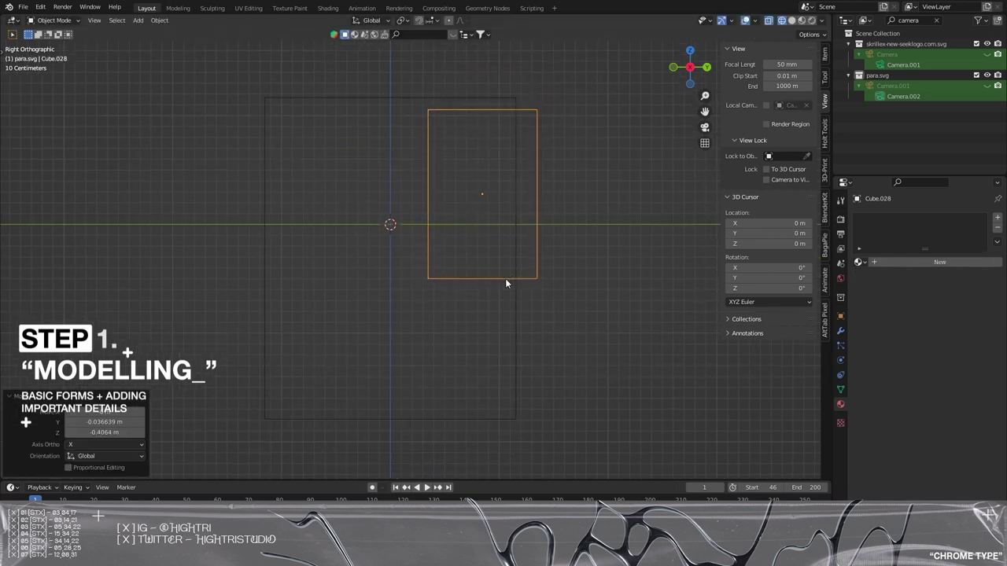
- Paste another copy of the smaller slab, shrink it and place it at the large slab's lower-left corner
key("shift+d")
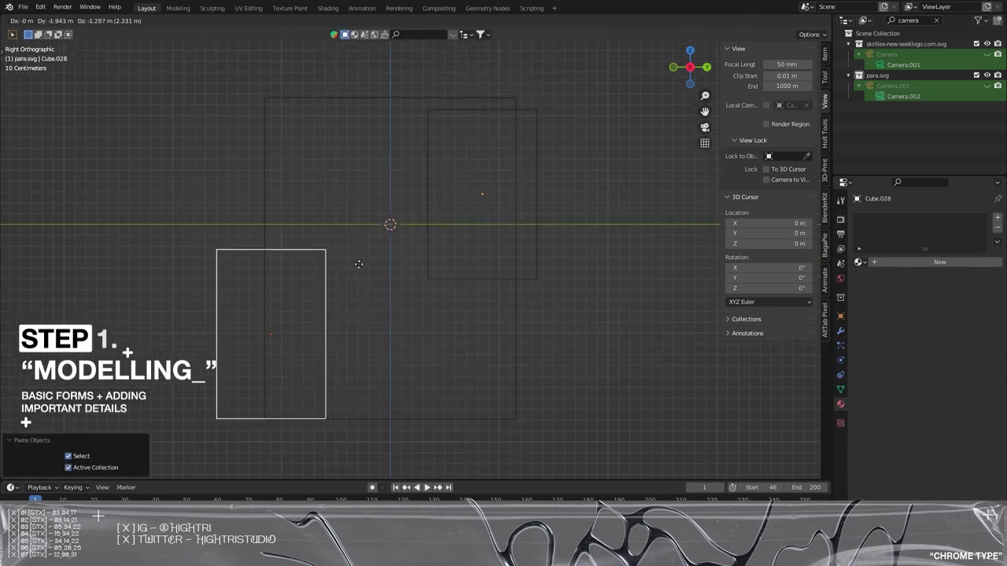
left_click(440, 322)
key("s")
left_click(321, 269)
key("g")
left_click(324, 295)
- Widen the lower-left block along Y by 1.283 and again by 1.145
key("s")
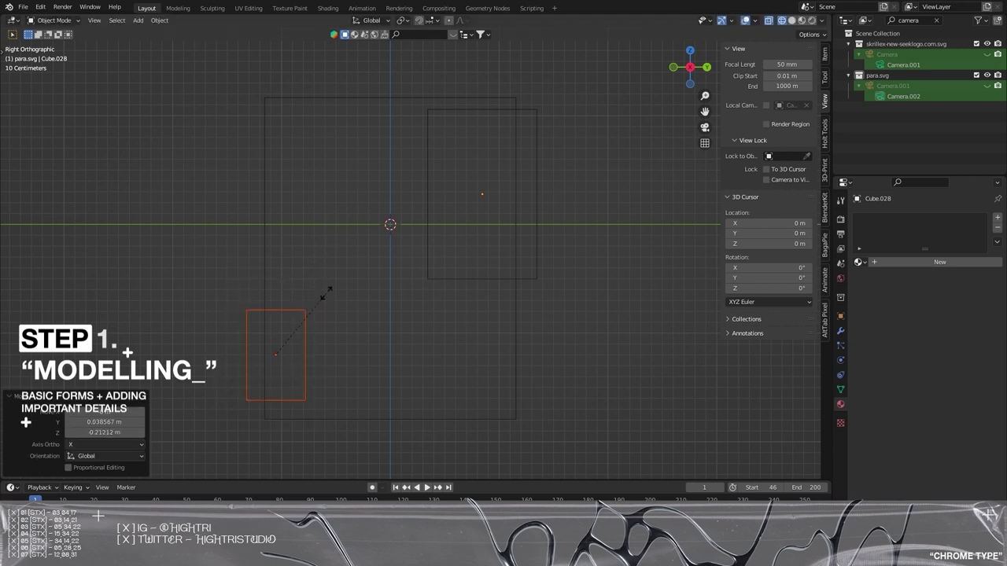
key("x")
key("y")
left_click(389, 324)
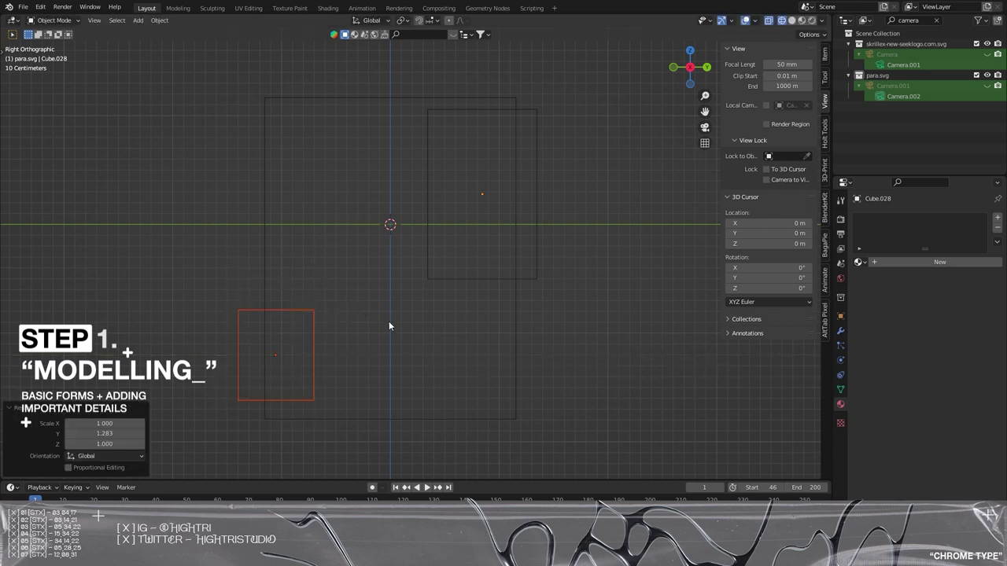
key("s")
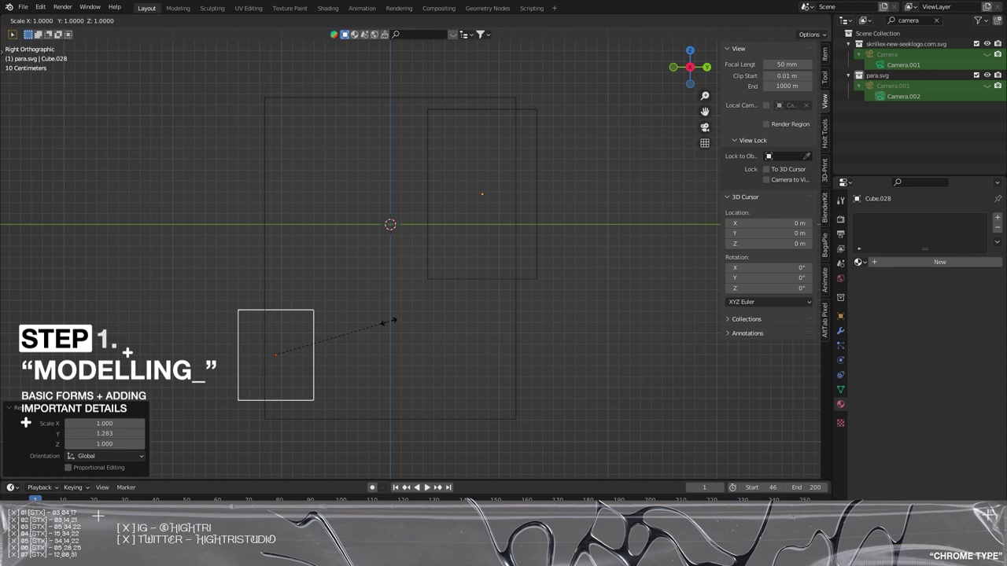
key("y")
left_click(404, 320)
key("s")
key("x")
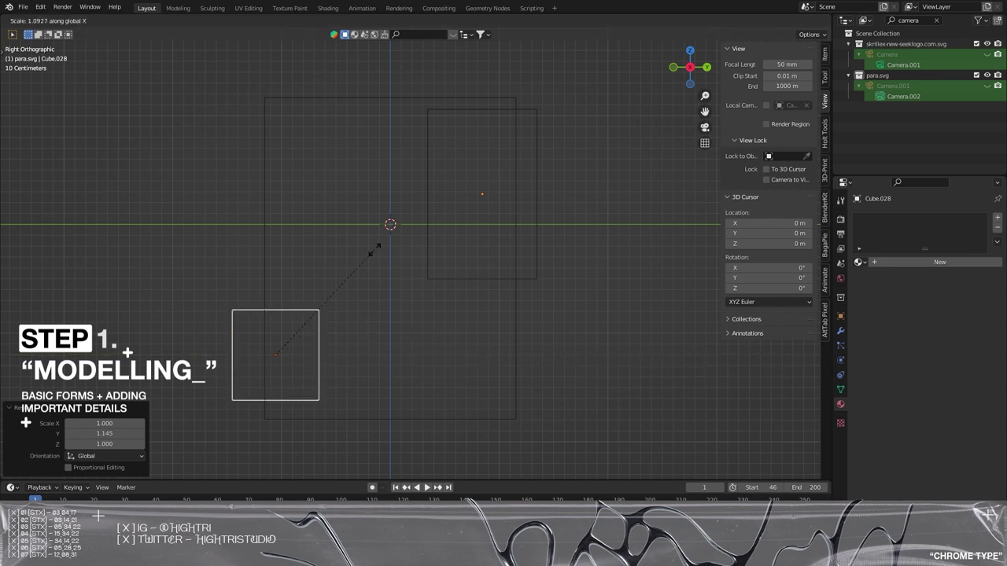
left_click(371, 250)
key("ctrl+z")
- Stretch the lower-left block along Z by 1.255 and nudge it slightly upward at the large slab's corner
key("s")
key("z")
left_click(310, 228)
middle_click_drag(337, 297, 340, 274, "shift")
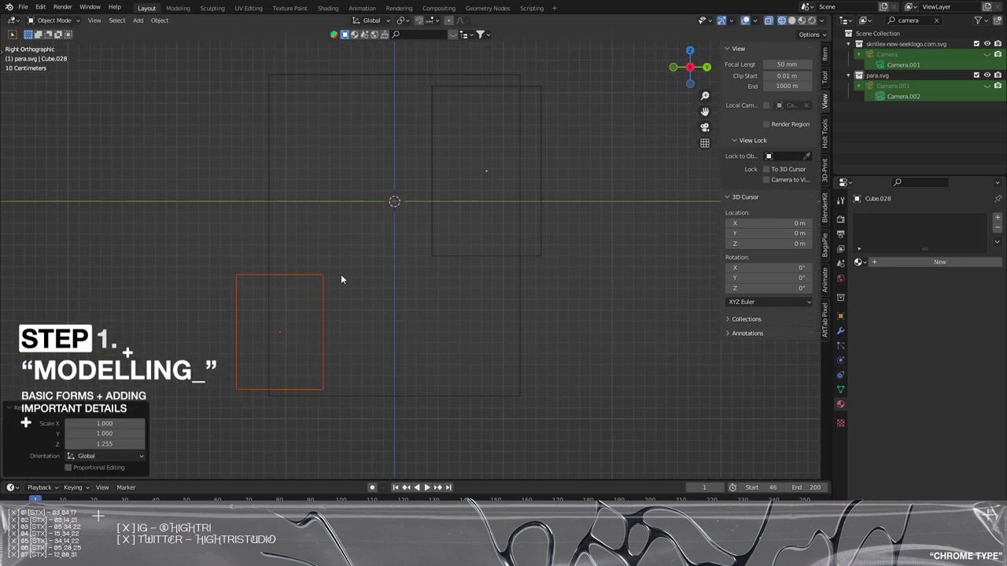
key("g")
left_click(347, 248)
left_click(367, 229)
- Return the viewport to solid shading and add a cylinder at the world origin
middle_click_drag(294, 206, 390, 237)
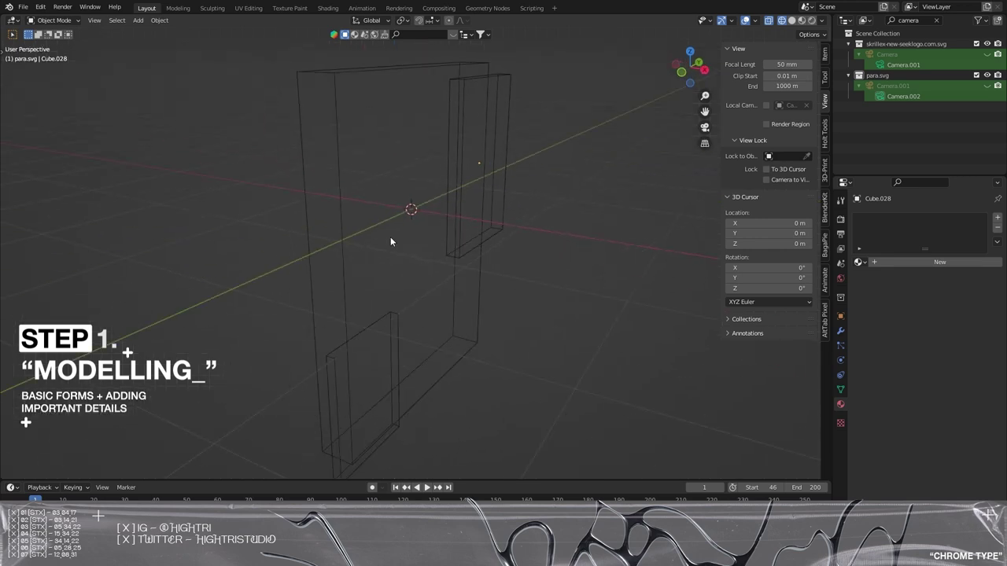
key("shift+z")
middle_click_drag(508, 250, 482, 294)
middle_click_drag(392, 271, 416, 224)
key("shift+a")
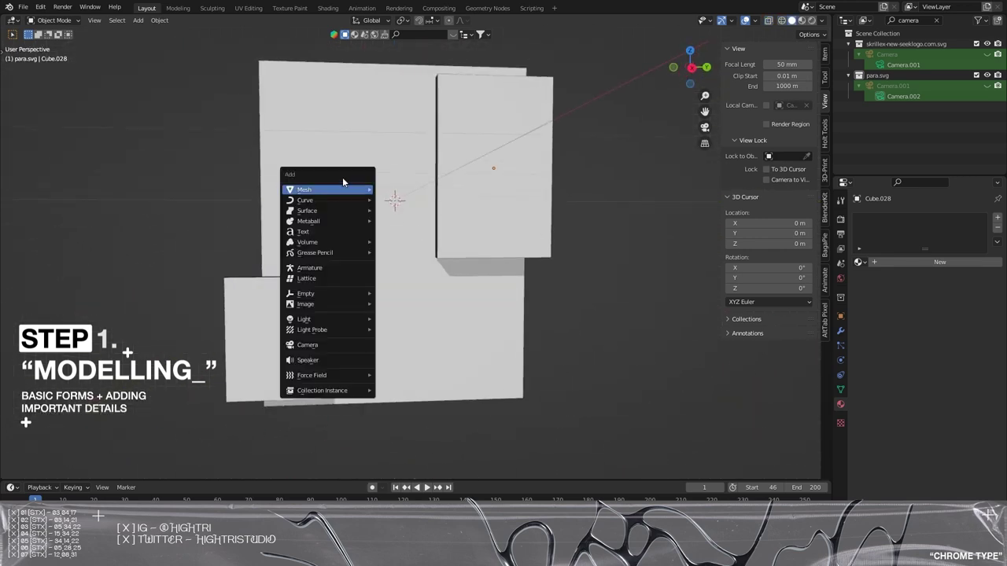
key("Escape")
key("shift+a")
mouse_move(337, 203)
left_click(371, 255)
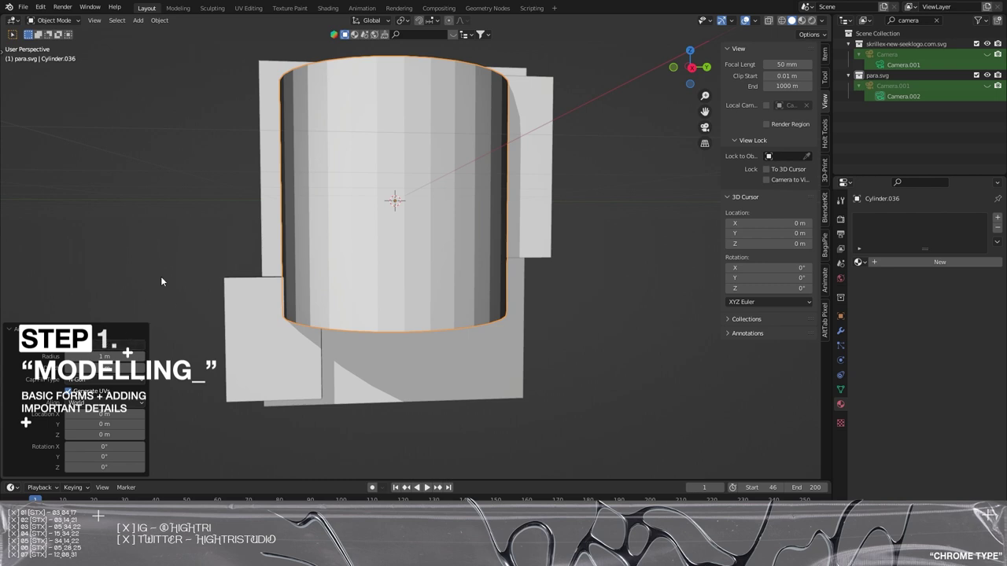
- Shade the cylinder smooth and rotate it 90° about the Y axis
right_click(409, 220)
left_click(414, 221)
key("r")
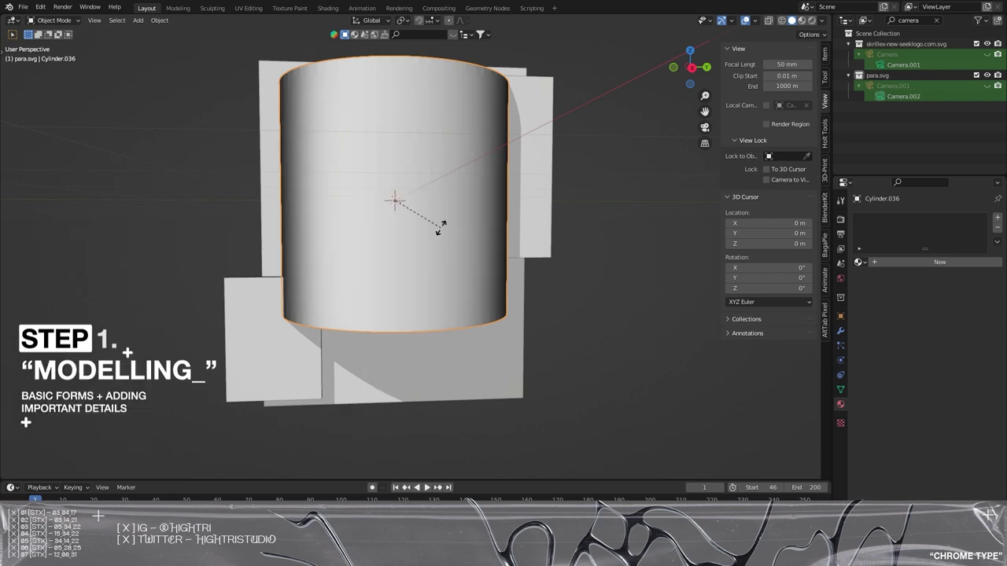
type("y")
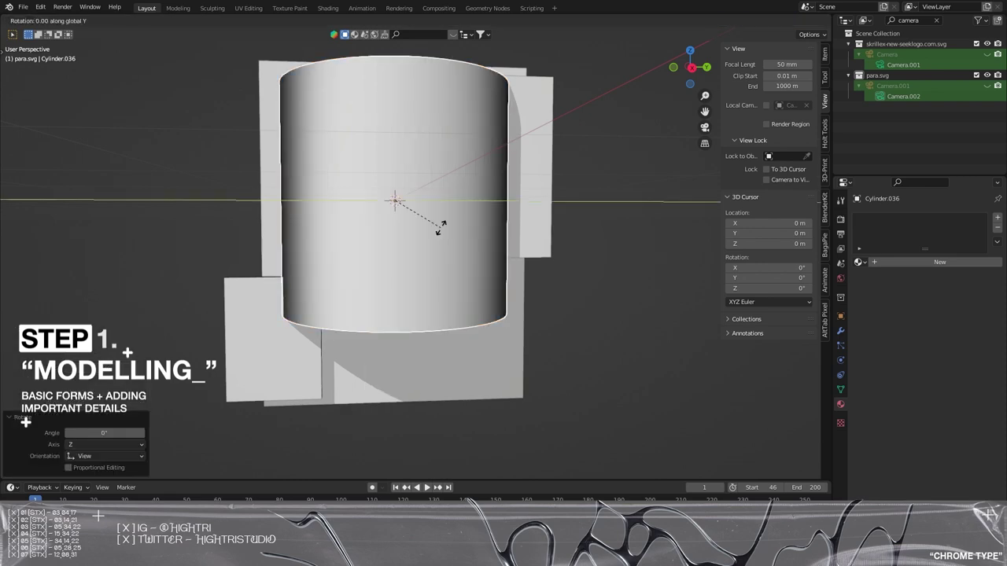
type("90")
key("Return")
- Flatten the cylinder into a disc with an X scale of 0.056 and move it along X to the slab's front
middle_click_drag(441, 232, 629, 288)
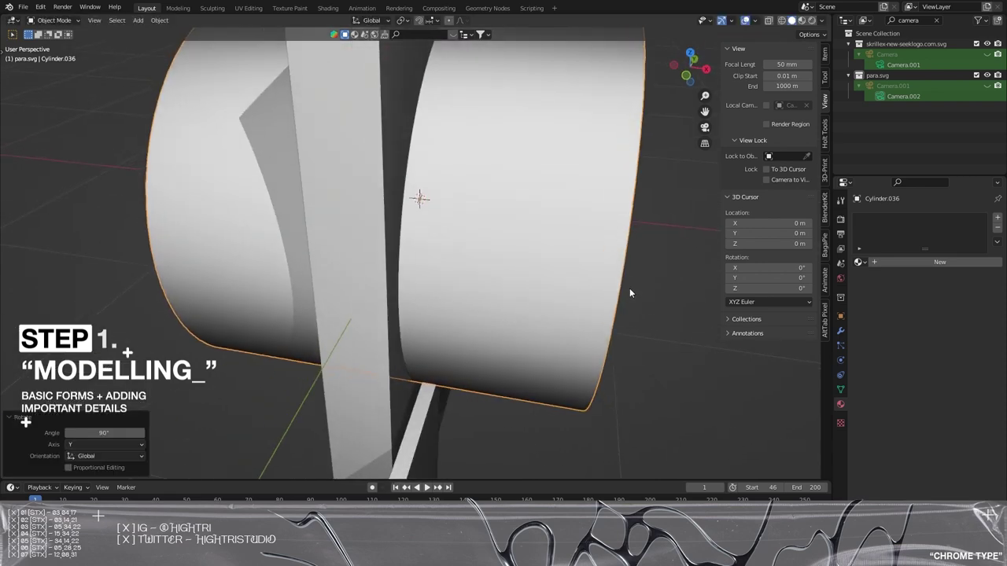
scroll(629, 287, "down", 3)
key("s")
key("x")
left_click(440, 233)
key("g")
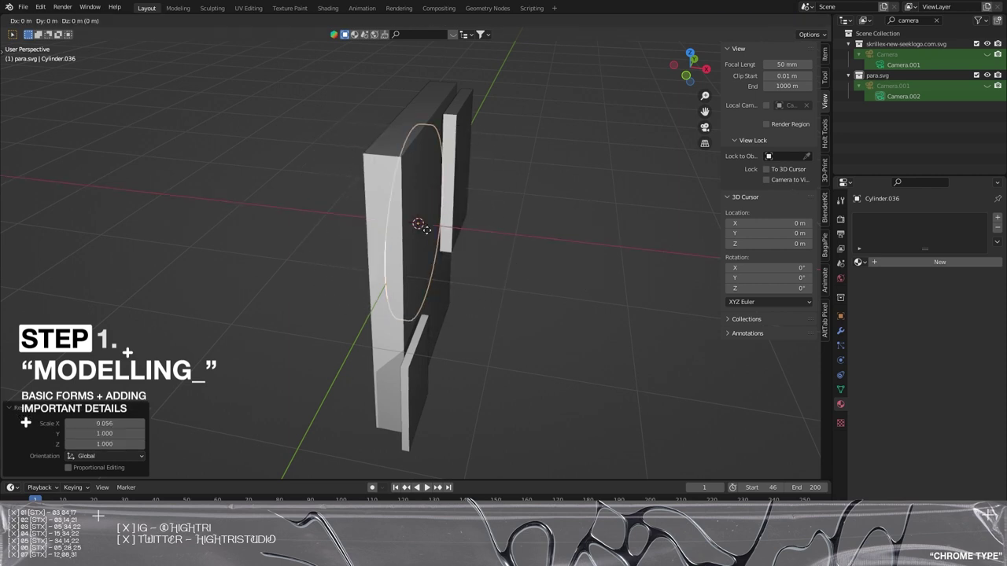
key("x")
left_click(465, 240)
- Lower the disc by about 0.64 m along Z on the slab in right orthographic view
key("KP_3")
scroll(441, 226, "up", 2)
key("g")
key("z")
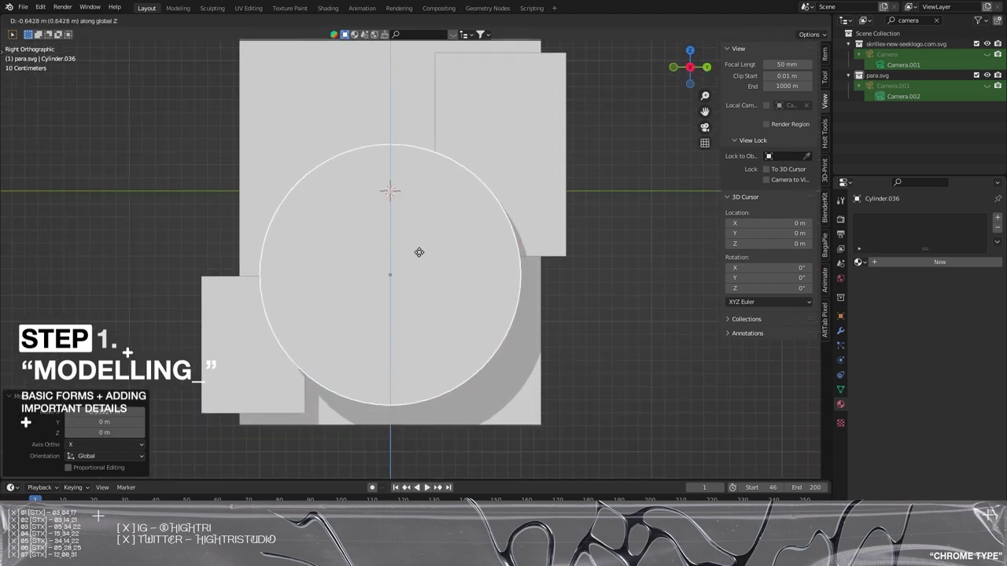
key("Return")
left_click(616, 286)
- Move the upper-right block by about 0.084 m in Y and 0.177 m in Z past the slab's corner
left_click(539, 187)
middle_click_drag(608, 191, 531, 302, "shift")
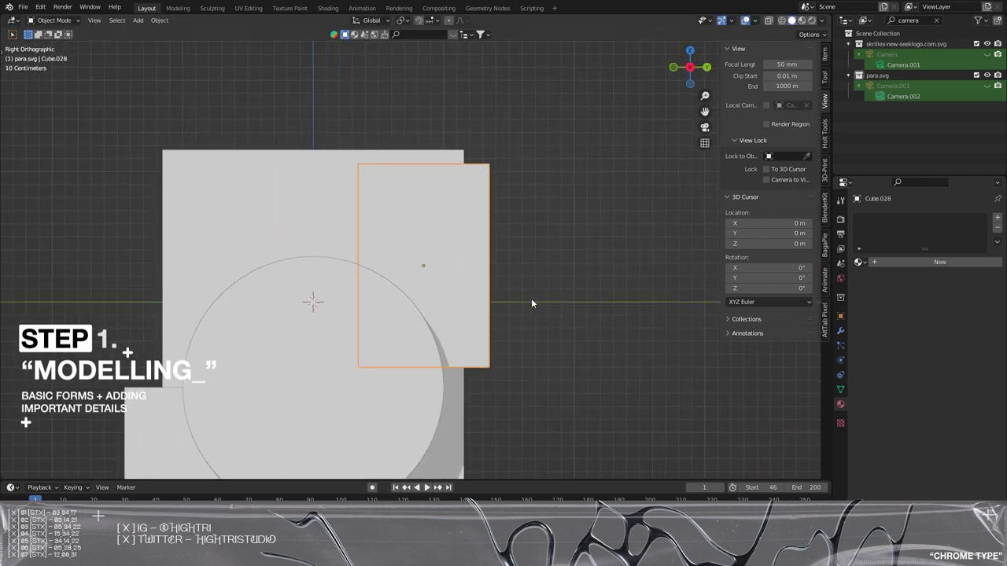
key("g")
left_click(484, 253)
middle_click_drag(344, 294, 474, 213, "shift")
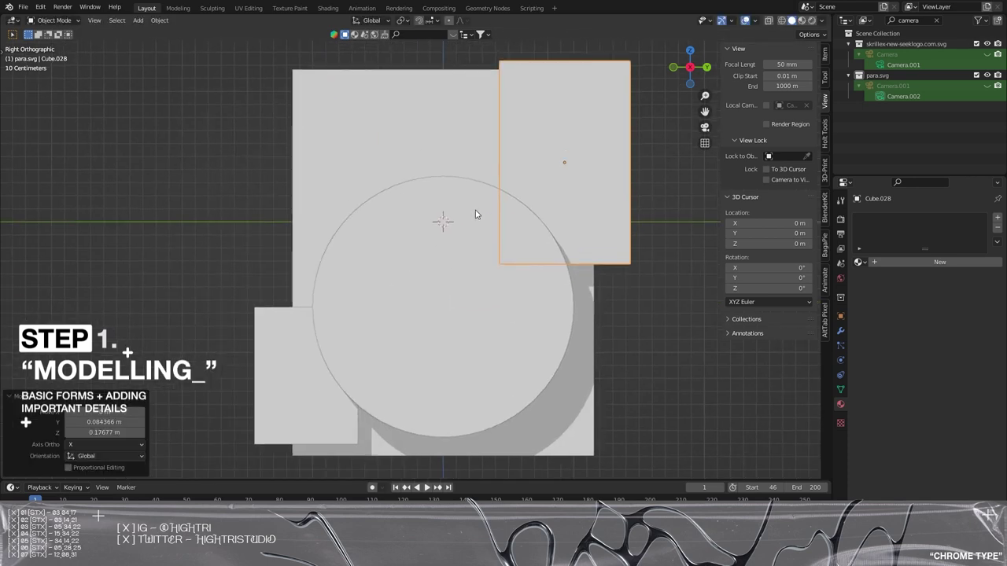
- Move the lower-left block forward along X by about 0.24 m so it stands in front of the disc
left_click(331, 363)
middle_click_drag(331, 363, 464, 315)
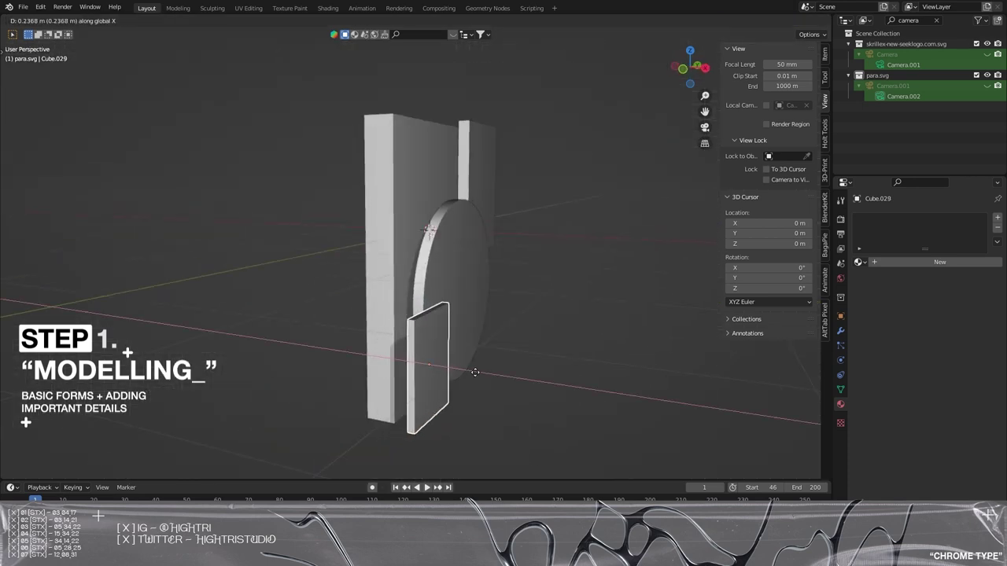
- Move the disc back along X toward the slab's front face and thin it along X
left_click(466, 264)
middle_click_drag(465, 263, 526, 292)
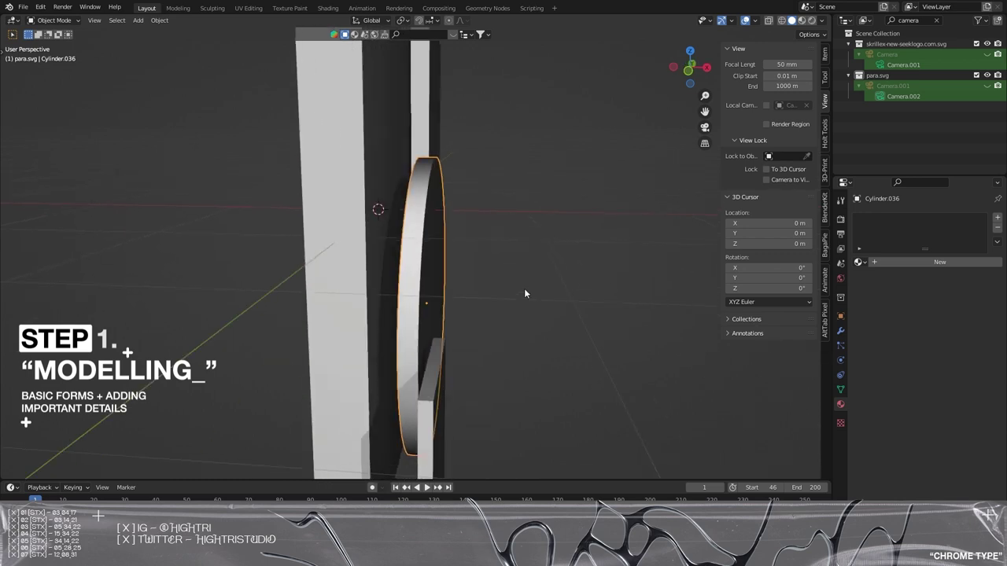
key("g")
key("x")
left_click(504, 294)
key("s")
key("x")
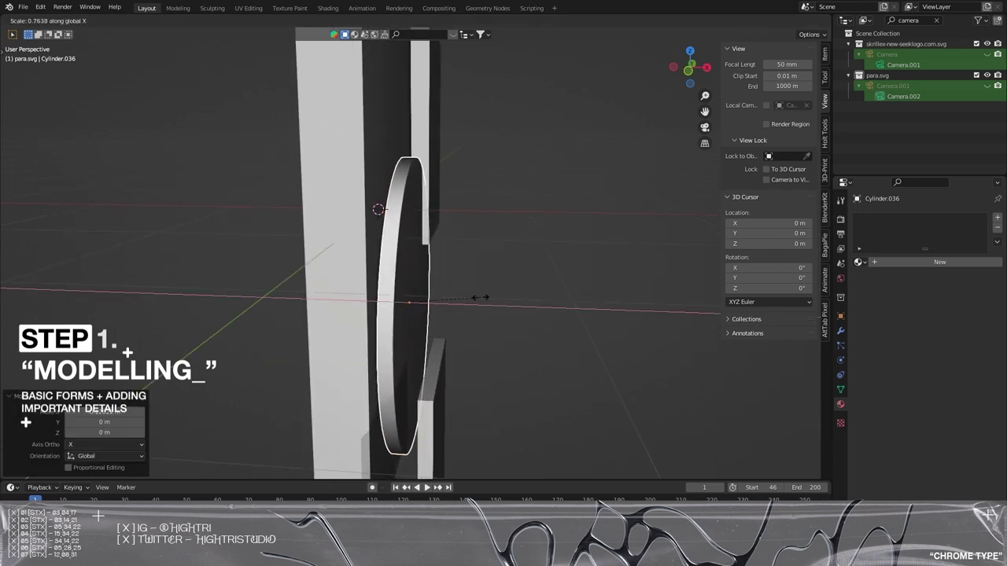
left_click(457, 302)
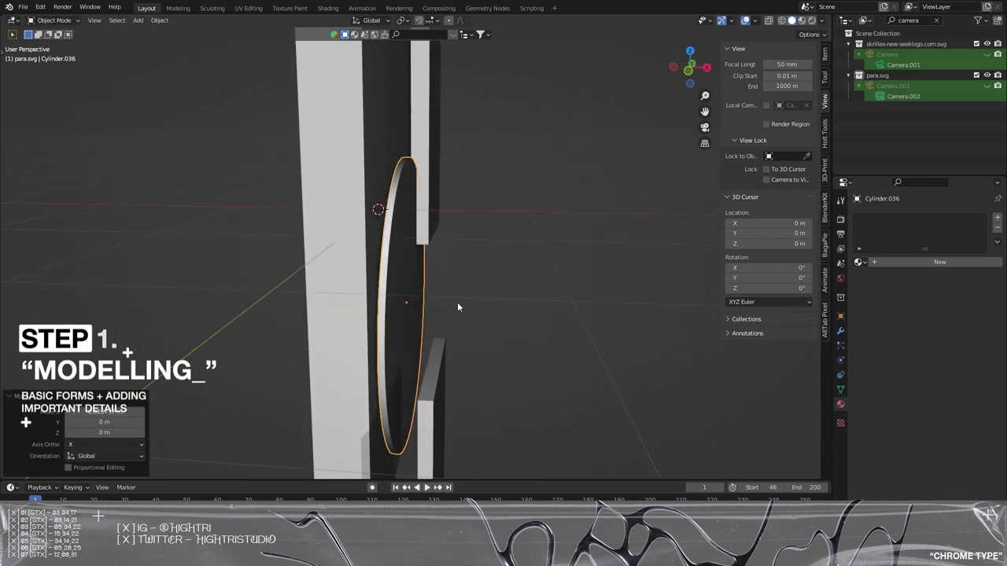
- Nudge the upper-right block slightly further up and outward beyond the slab's corner in right view
middle_click_drag(457, 302, 347, 376)
left_click(347, 376)
middle_click_drag(488, 316, 427, 343)
left_click(593, 228)
key("KP_3")
middle_click_drag(593, 229, 306, 389, "shift")
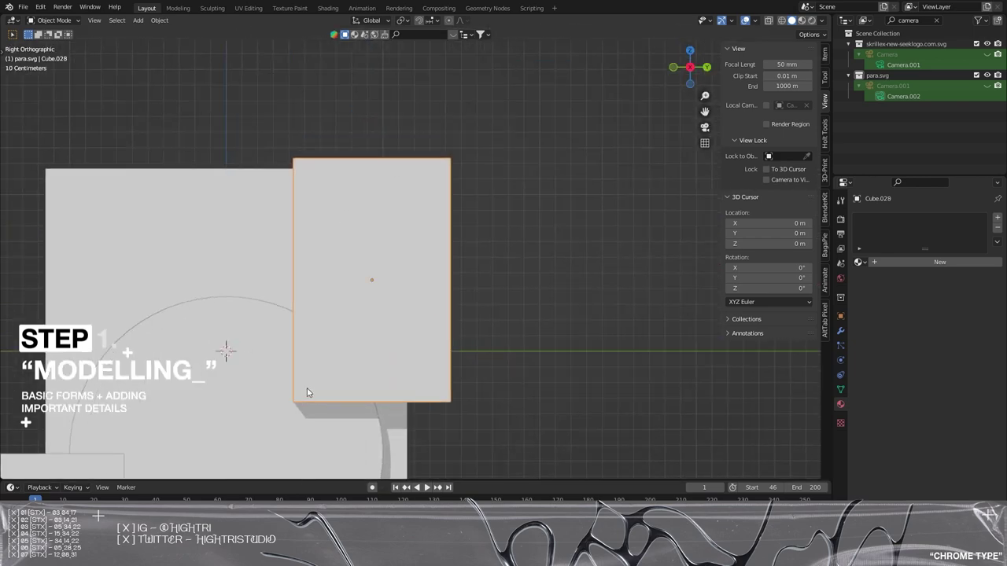
key("g")
left_click(414, 321)
middle_click_drag(527, 273, 551, 276)
key("KP_3")
scroll(417, 324, "down", 2)
left_click(263, 190)
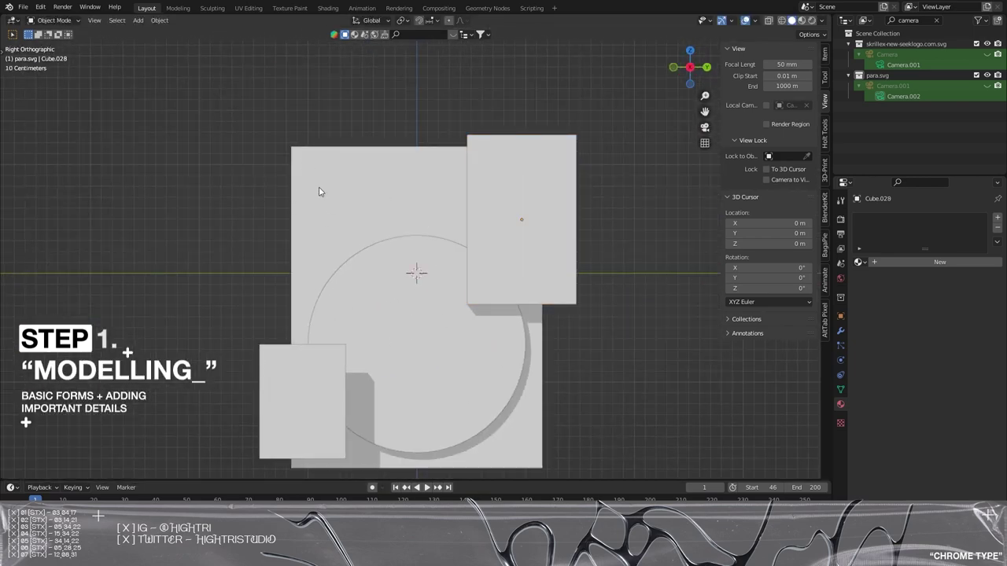
- Select the large slab's upper-left corner edge and apply the slab's rotation and scale
left_click(320, 191)
key("Tab")
middle_click_drag(319, 191, 434, 234)
middle_click_drag(357, 209, 409, 236)
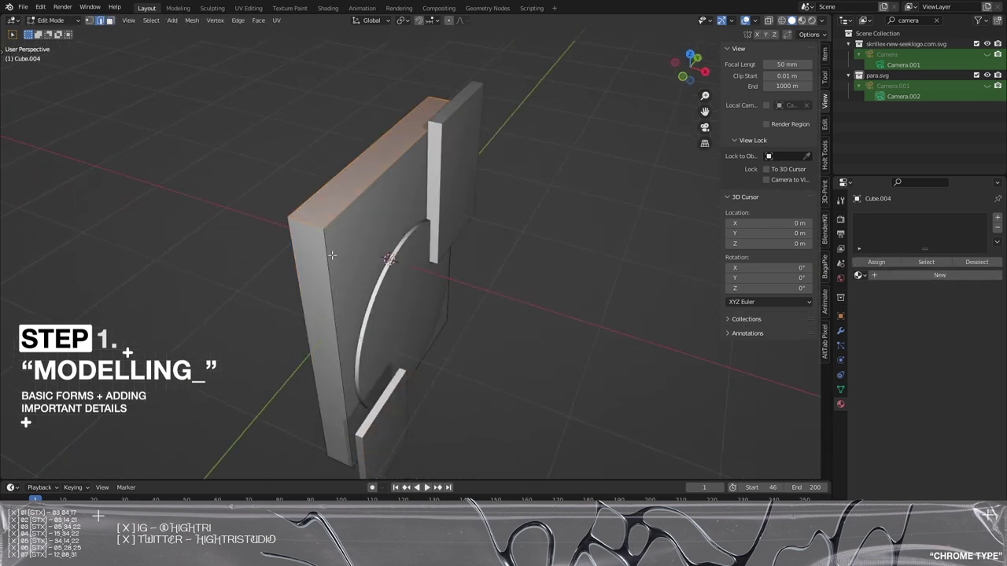
middle_click_drag(322, 223, 494, 286)
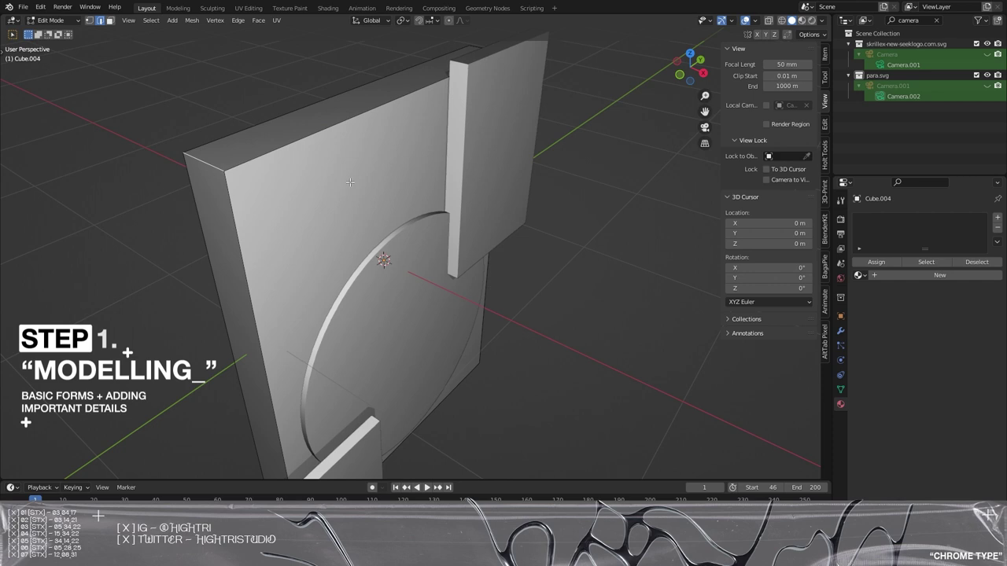
left_click(401, 194)
key("Tab")
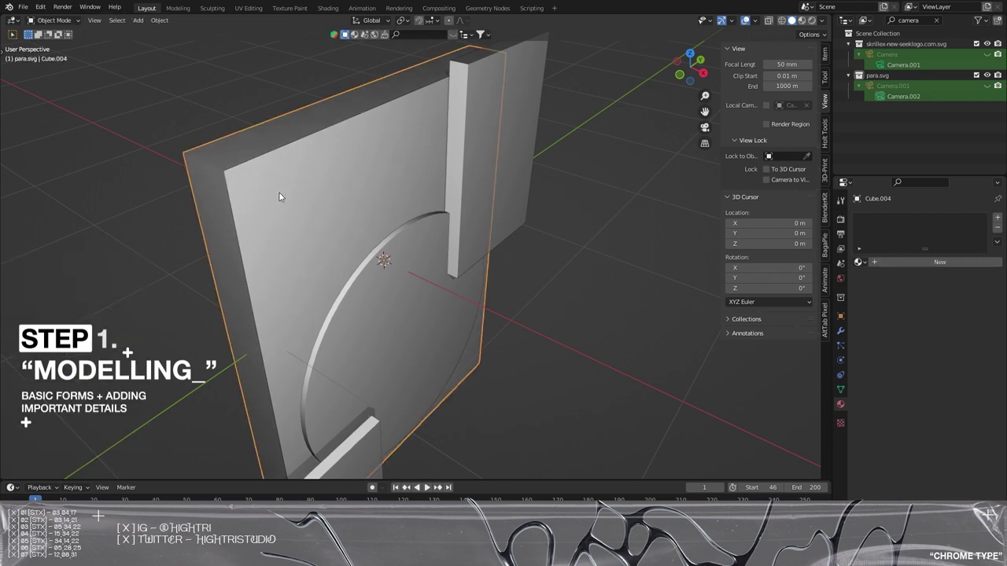
key("ctrl+a")
left_click(255, 315)
key("ctrl+a")
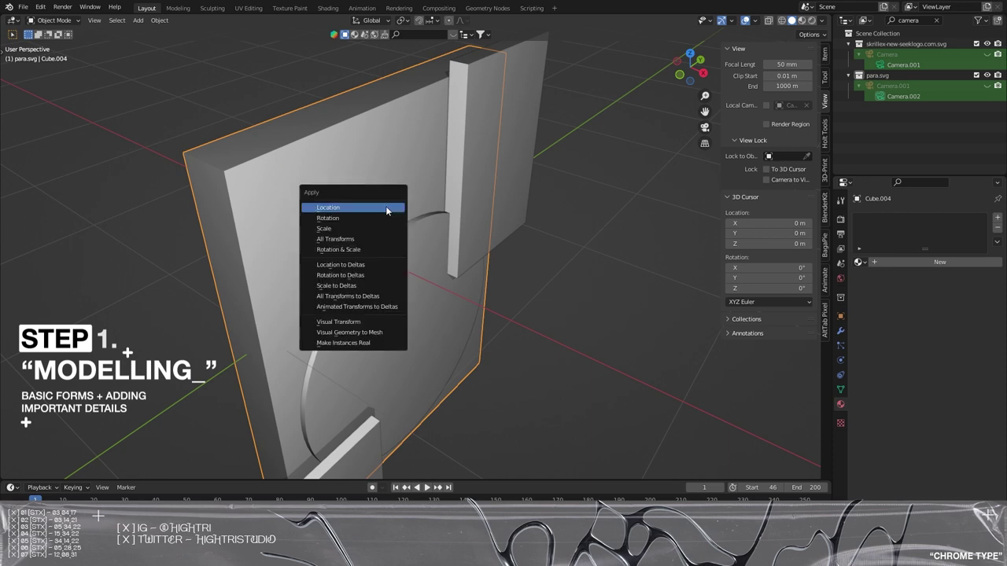
left_click(339, 250)
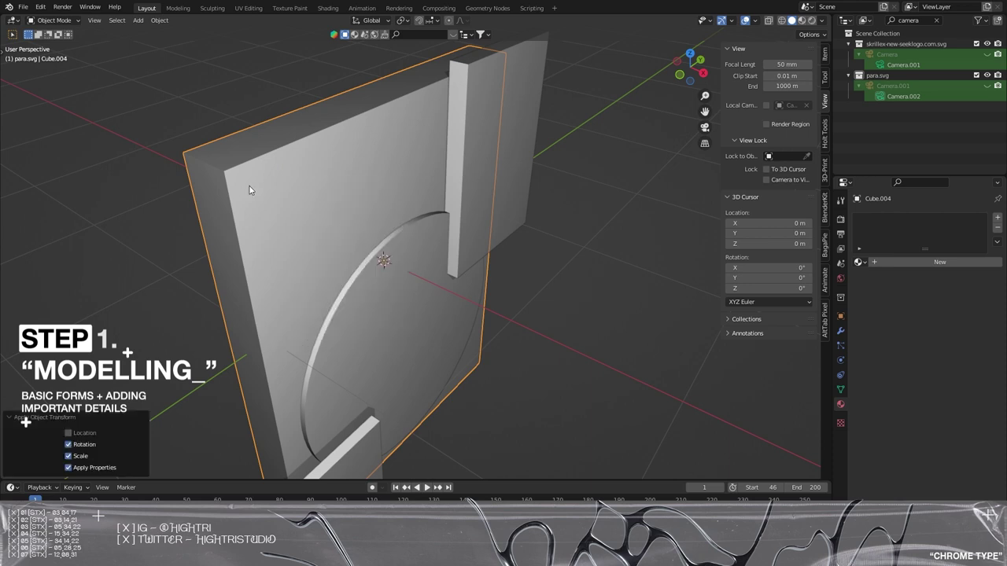
- Round the slab's selected upper-left corner edge with a multi-segment bevel
key("Tab")
right_click(384, 192)
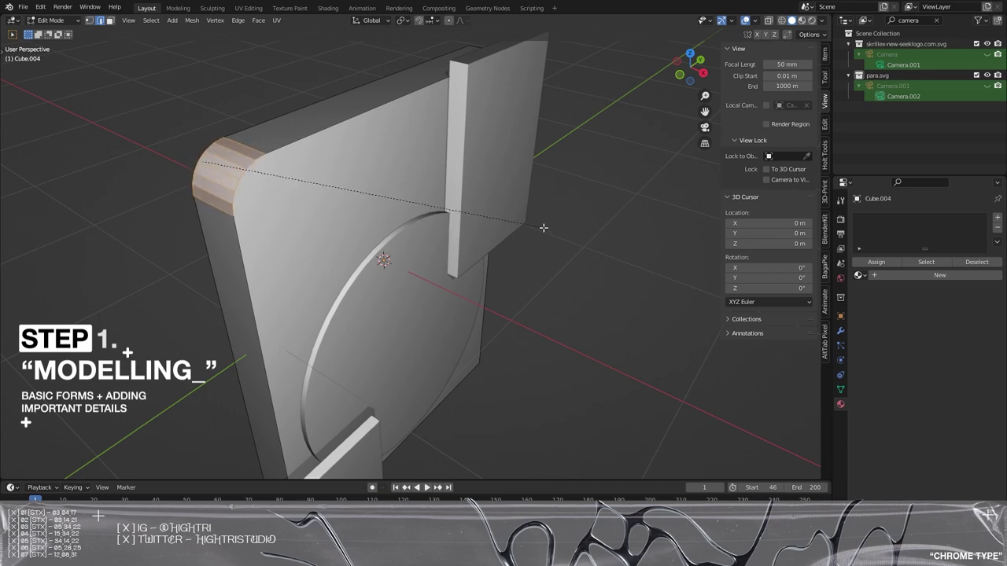
left_click(619, 205)
key("Tab")
- Bevel the slab's opposite lower-right corner edge with a 0.254 m offset and 11 segments
middle_click_drag(562, 216, 427, 213)
middle_click_drag(586, 322, 483, 319)
key("Tab")
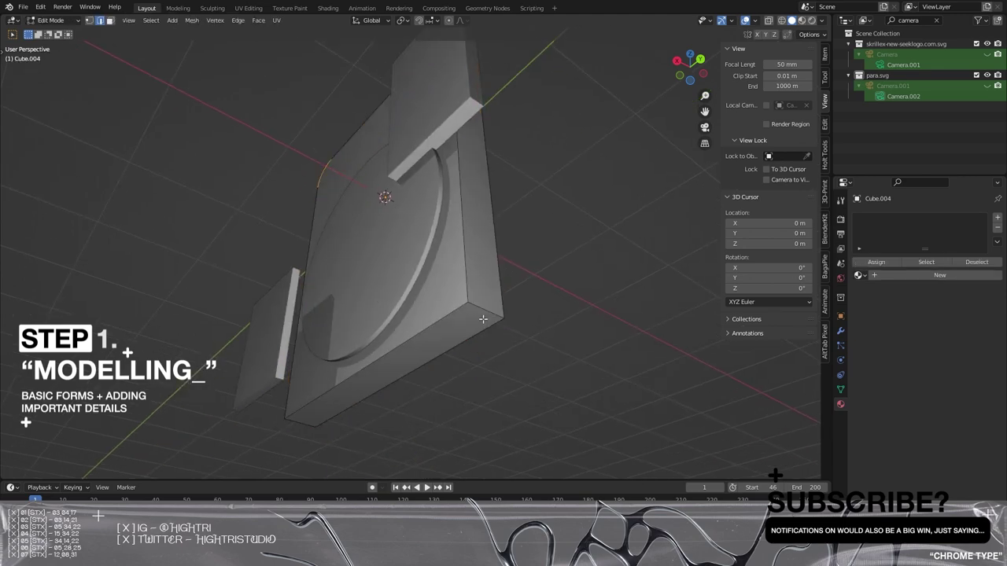
left_click(774, 213)
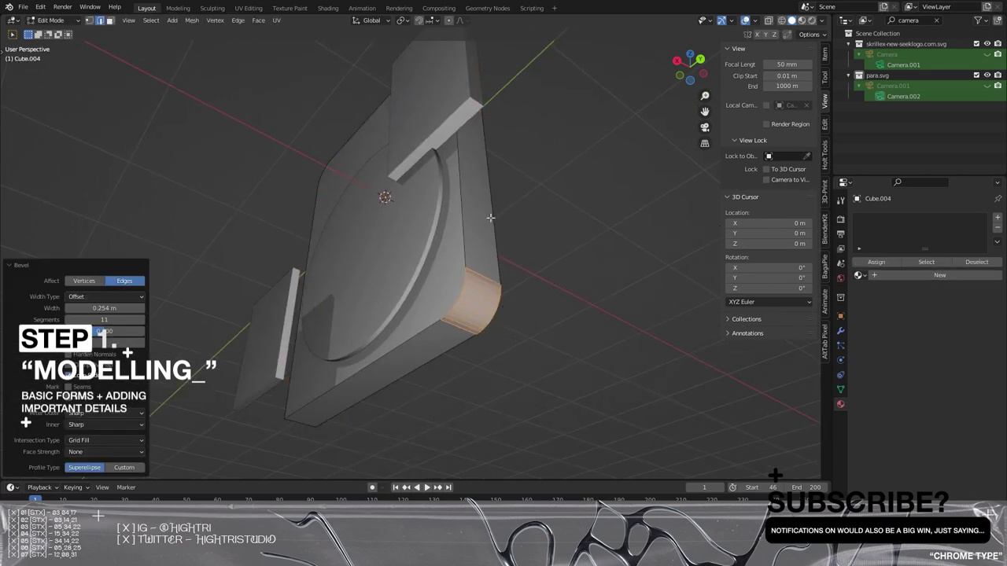
- Narrow the upper-right block by moving its outer edges -0.228 m along Y, working in wireframe
key("KP_3")
key("Tab")
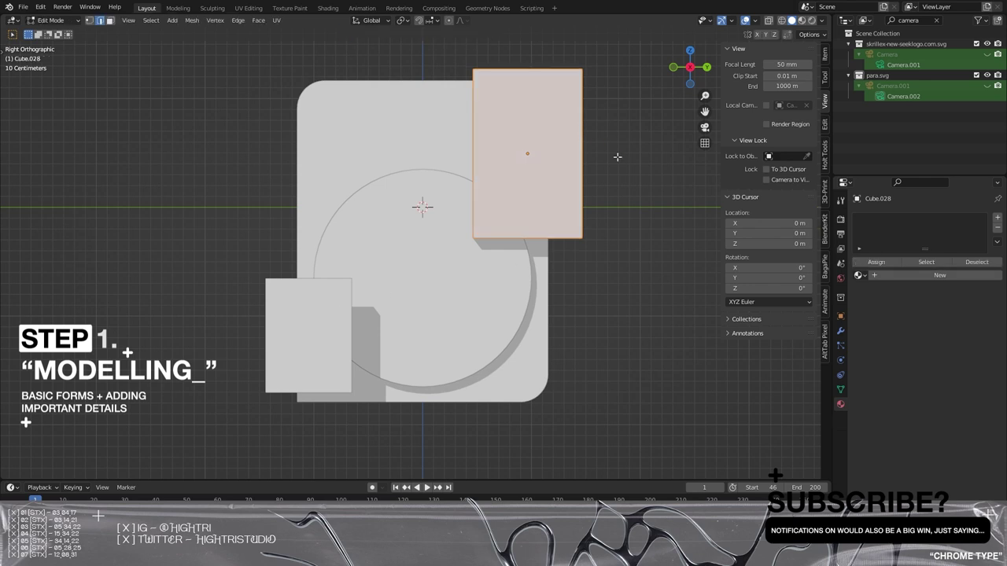
middle_click_drag(620, 169, 422, 236, "shift")
scroll(429, 208, "up", 3)
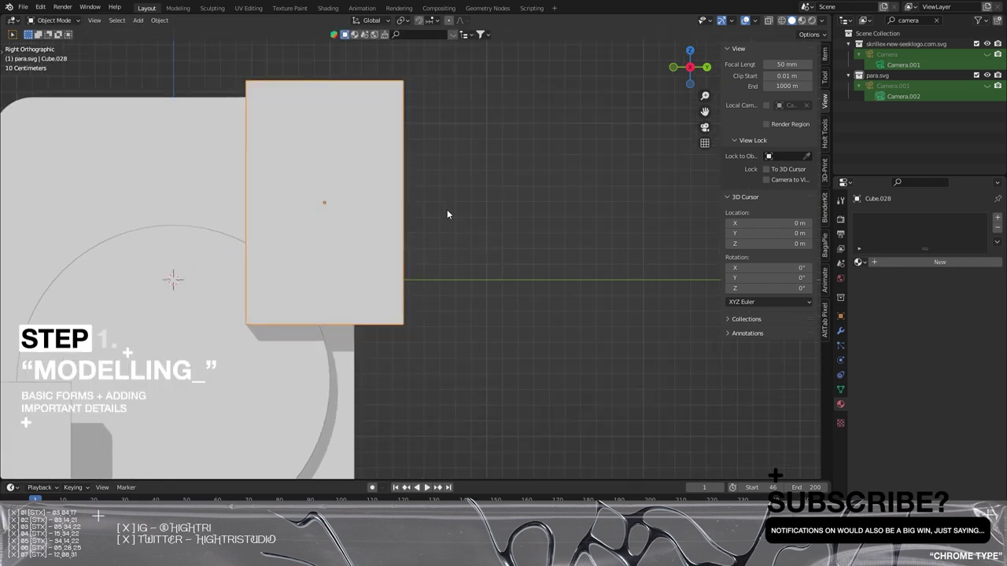
key("shift+z")
key("ctrl+Tab")
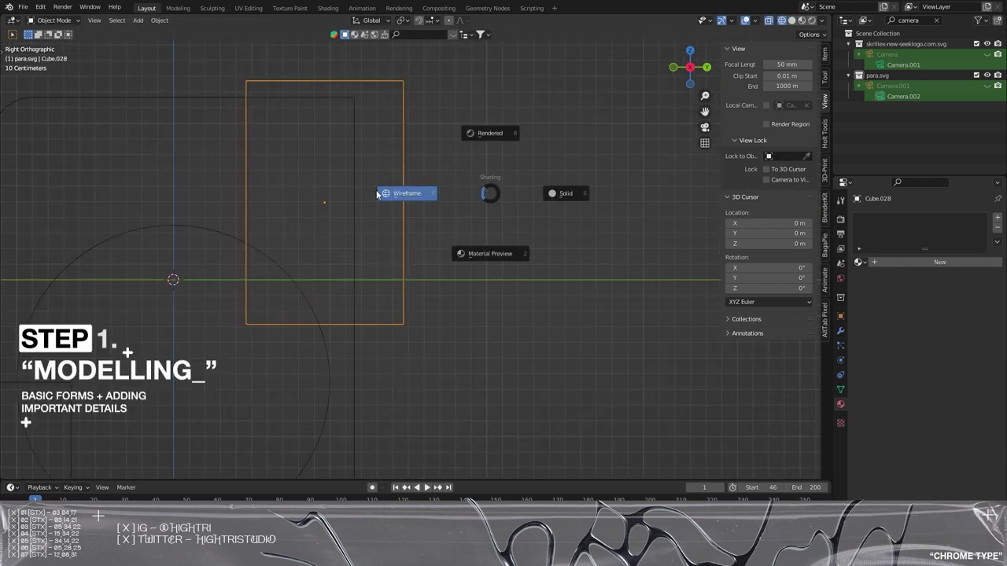
left_click(378, 190)
left_click_drag(361, 177, 533, 226)
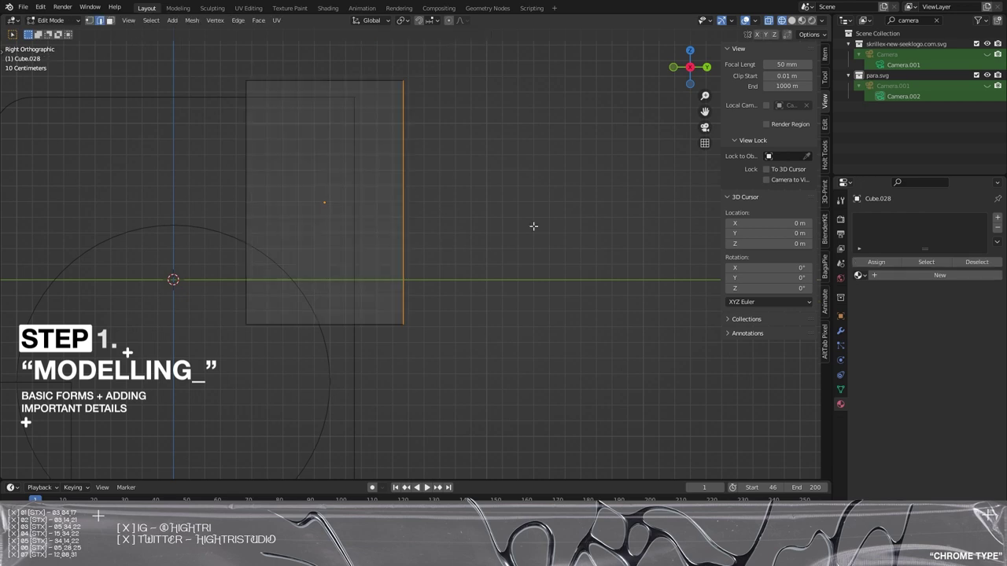
scroll(534, 226, "up", 2)
key("g")
key("y")
left_click(490, 236)
- Lower the top edges of the upper-right block along Z to just above the slab's top, and restore solid shading
middle_click_drag(378, 118, 504, 322, "shift")
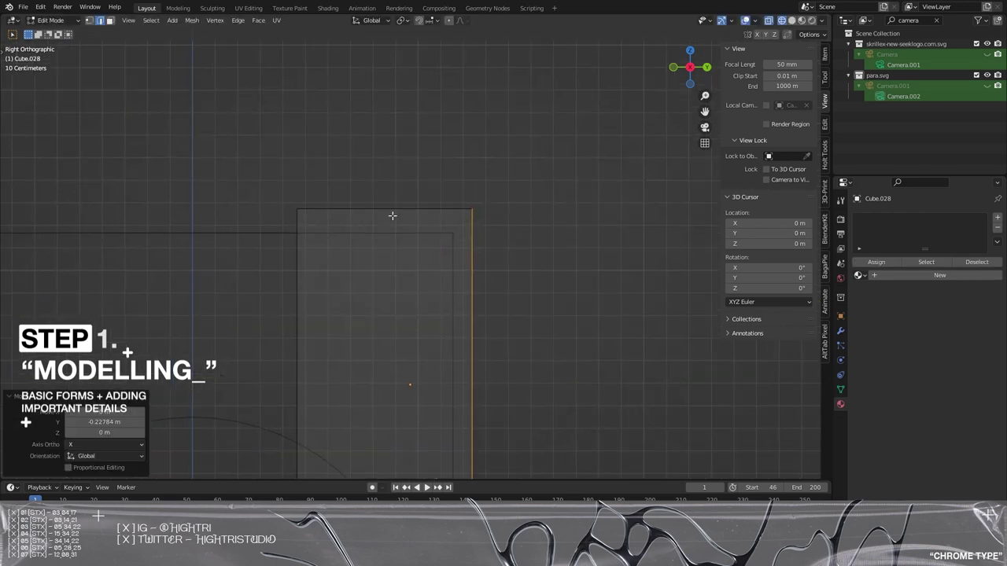
left_click_drag(383, 168, 409, 245)
key("g")
key("z")
left_click(393, 300)
key("Tab")
key("shift+z")
scroll(409, 338, "down", 6)
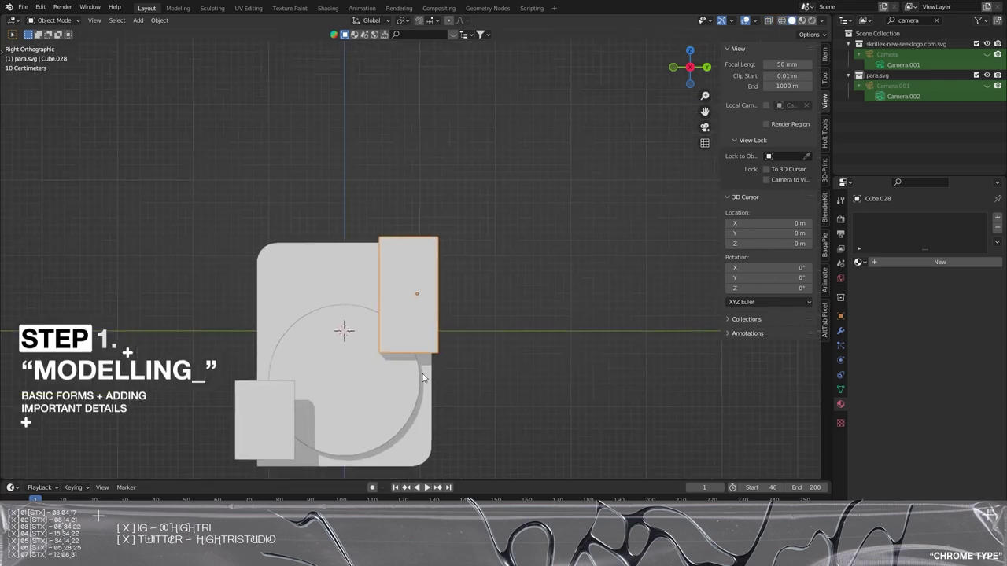
- Try to bevel the upper-right block's lower inner corner edge
left_click(480, 338)
middle_click_drag(422, 375, 486, 370, "shift")
scroll(472, 333, "up", 2)
left_click(433, 306)
key("Tab")
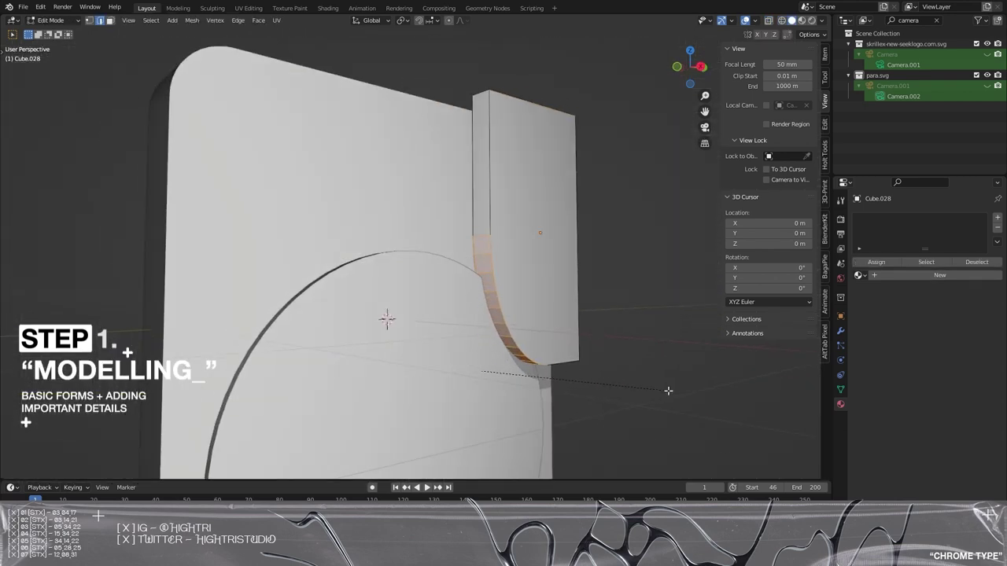
left_click(656, 392)
key("ctrl+z")
- Apply the rotation and scale of the upper-right block
key("Tab")
key("ctrl+a")
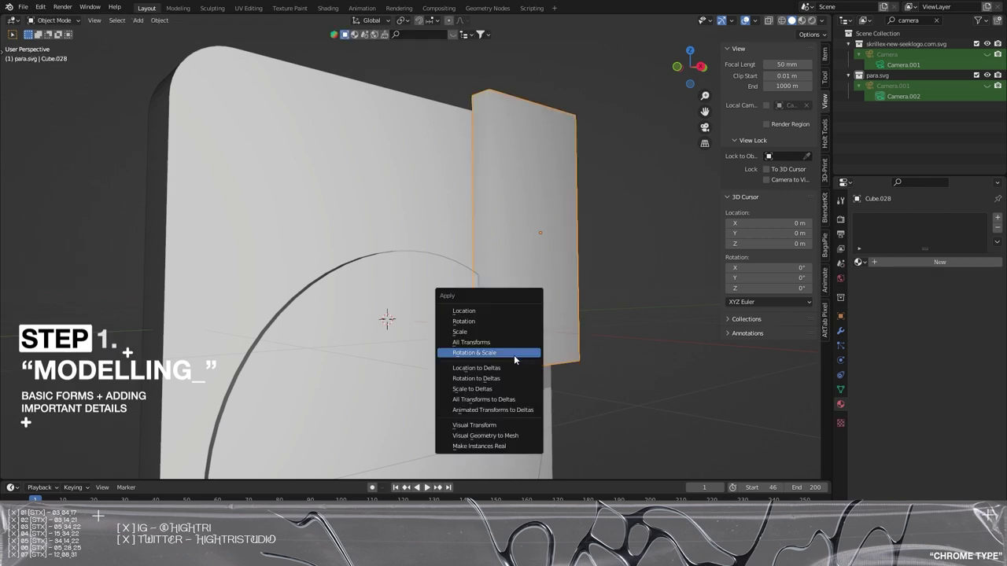
left_click(514, 356)
- Bevel the lower inner corner edge of the upper-right block into a large rounded curve
key("Tab")
left_click(669, 384)
key("ctrl+z")
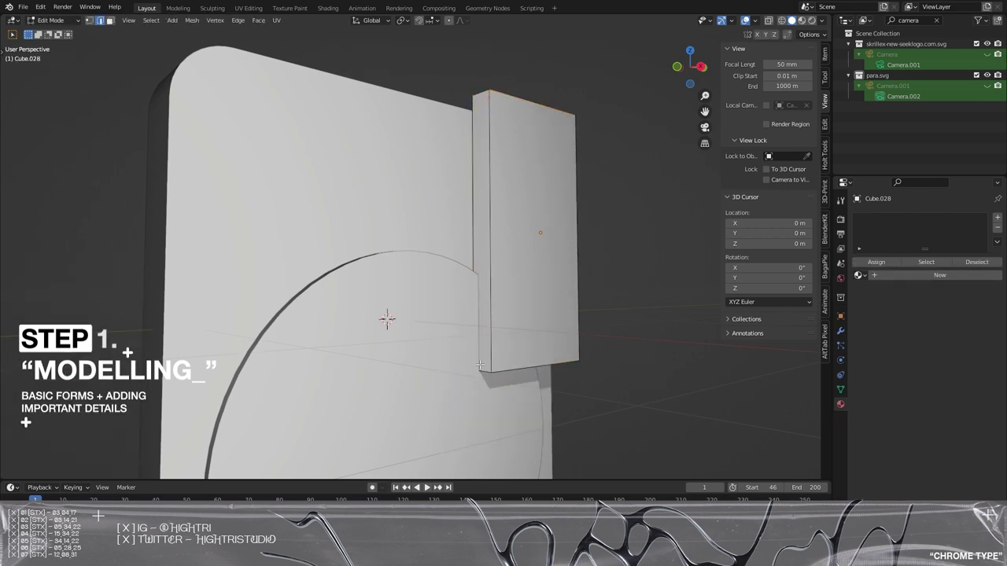
left_click(627, 368)
key("Tab")
- Shorten the upper-right block by raising its rounded lower end 0.362 m along Z in wireframe, and return to solid shading
key("KP_3")
key("Tab")
key("z")
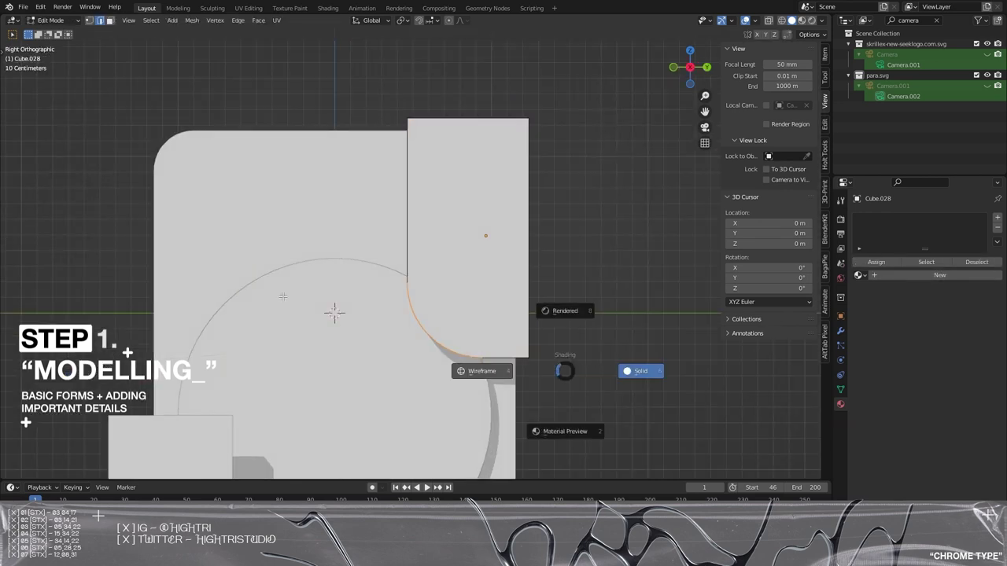
left_click(283, 294)
left_click_drag(293, 266, 666, 446)
key("g")
key("z")
left_click(670, 390)
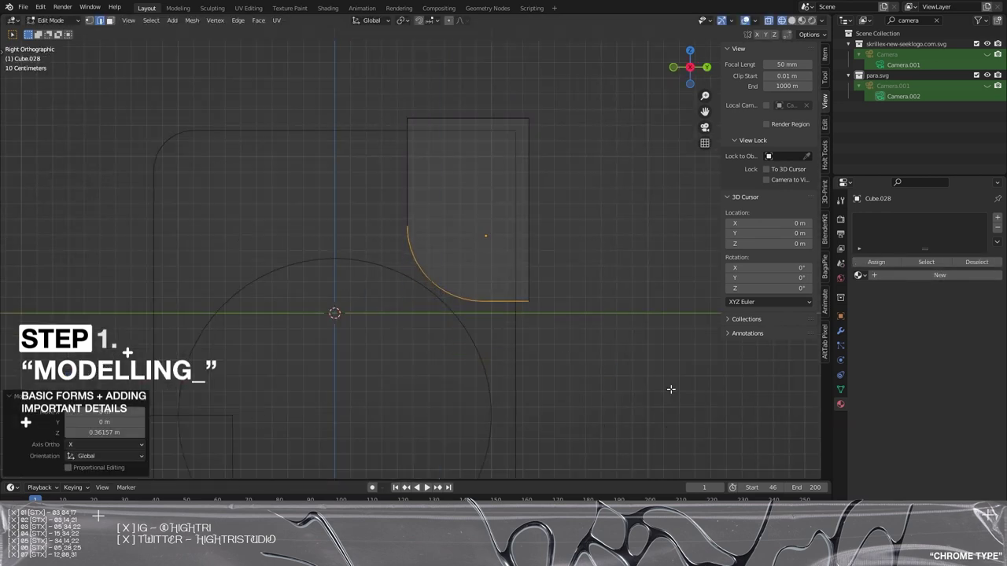
key("Tab")
key("z")
left_click(613, 313)
scroll(613, 313, "down", 3)
scroll(459, 337, "up", 1)
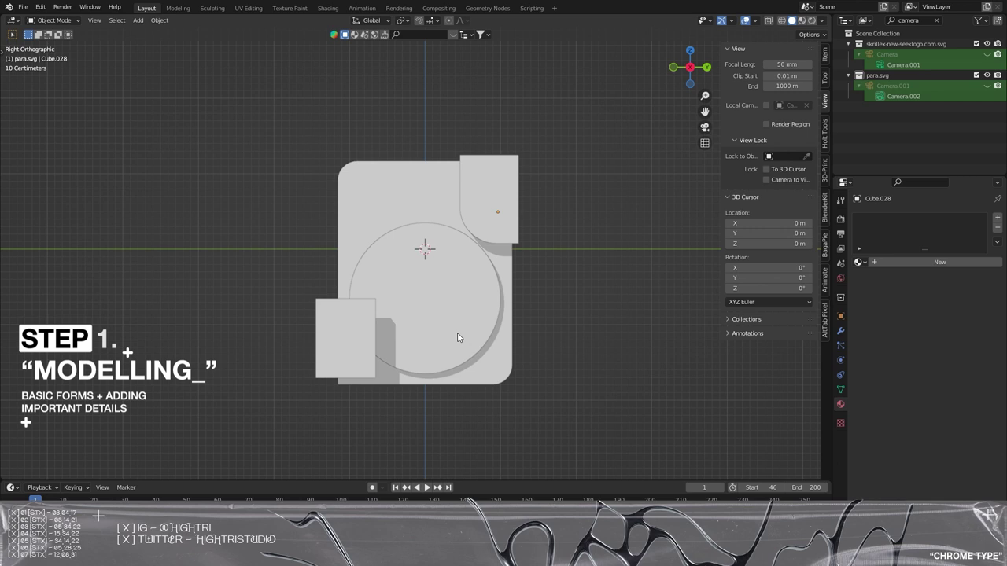
- Move the lower-left block back along X, closer to the disc and slab
left_click(388, 353)
middle_click_drag(388, 352, 539, 375)
key("x")
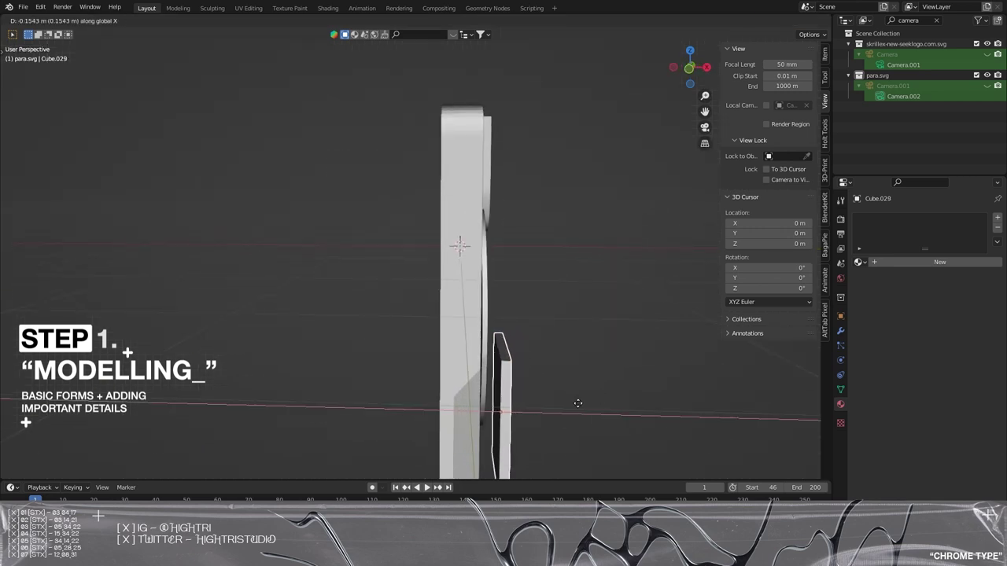
left_click(554, 410)
middle_click_drag(566, 407, 438, 314)
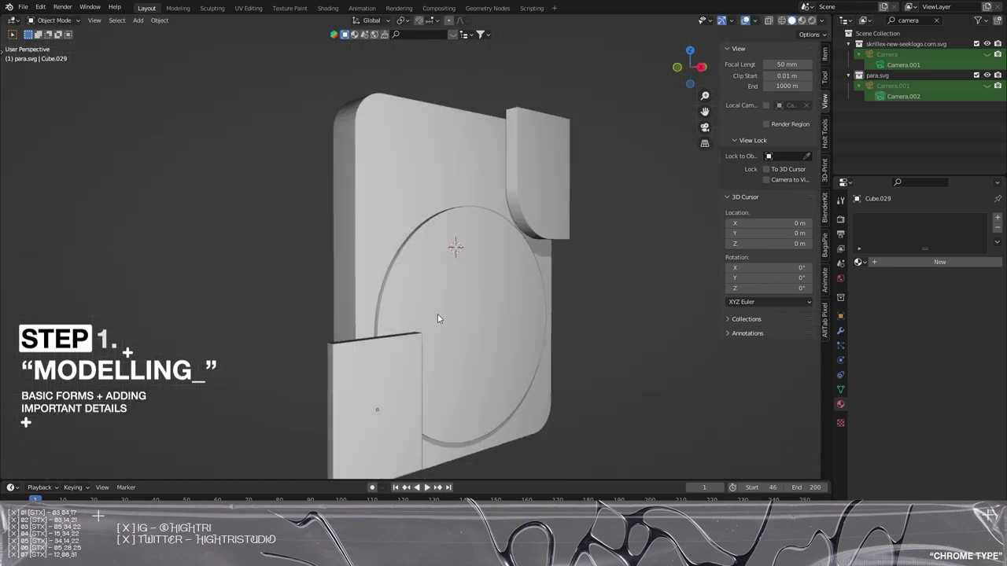
- Paste a copy of the disc in place
key("ctrl+v")
middle_click_drag(558, 354, 615, 366)
- Try to thin the pasted disc along X
key("s")
key("x")
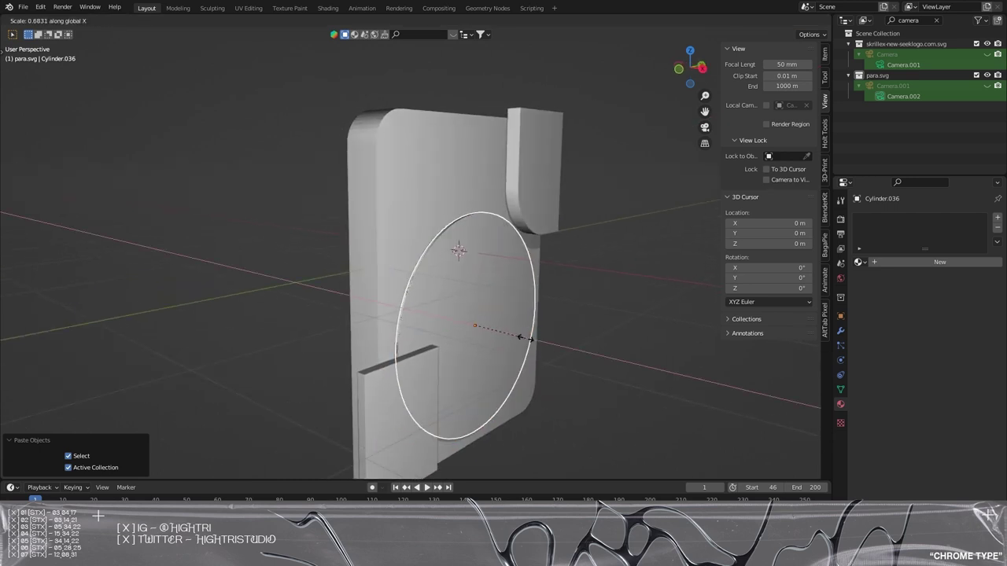
left_click(530, 337)
key("ctrl+z")
- Scale the pasted disc uniformly to 0.251 and stretch it along X by 36.148 as a central hub
key("s")
left_click(500, 345)
key("s")
key("x")
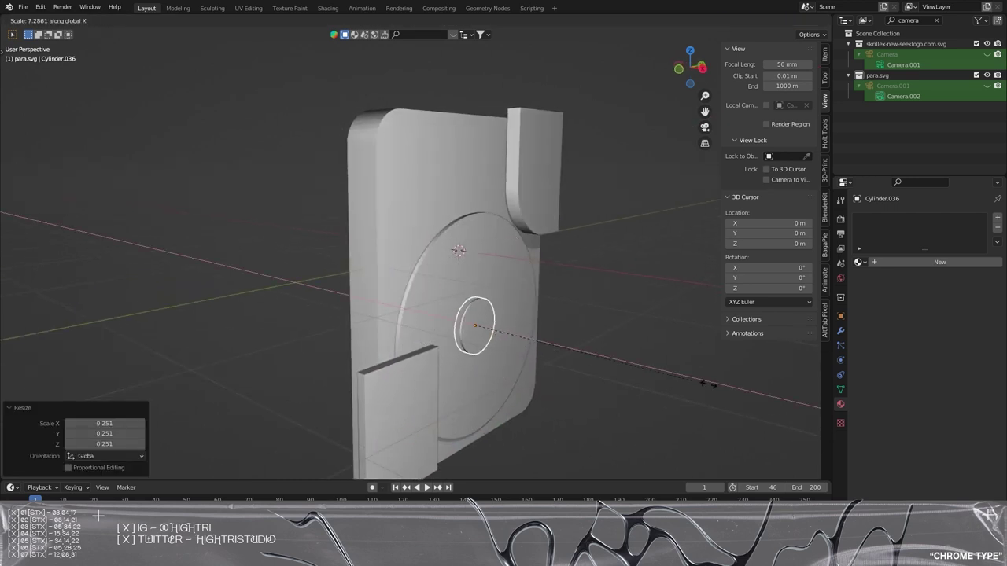
left_click(722, 406)
key("KP_3")
middle_click_drag(522, 391, 543, 383, "shift")
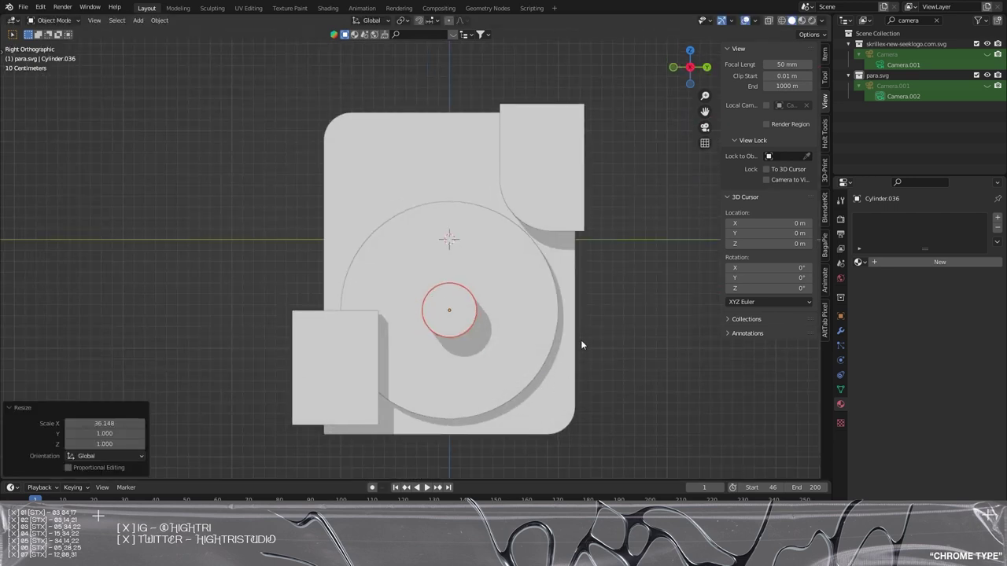
- Enlarge the central hub uniformly to roughly 60% of the disc's diameter and paste a copy in place
scroll(581, 340, "up", 1)
key("s")
left_click(663, 359)
key("ctrl+v")
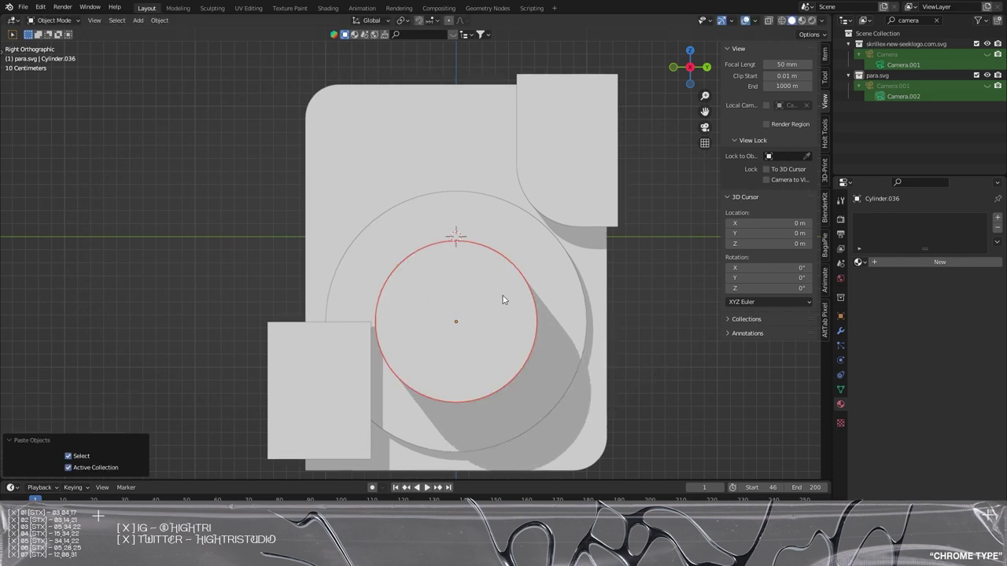
- Move the pasted hub copy to the lower side block and shrink it uniformly into a small peg behind the block
middle_click_drag(503, 296, 636, 358)
key("KP_3")
key("KP_7")
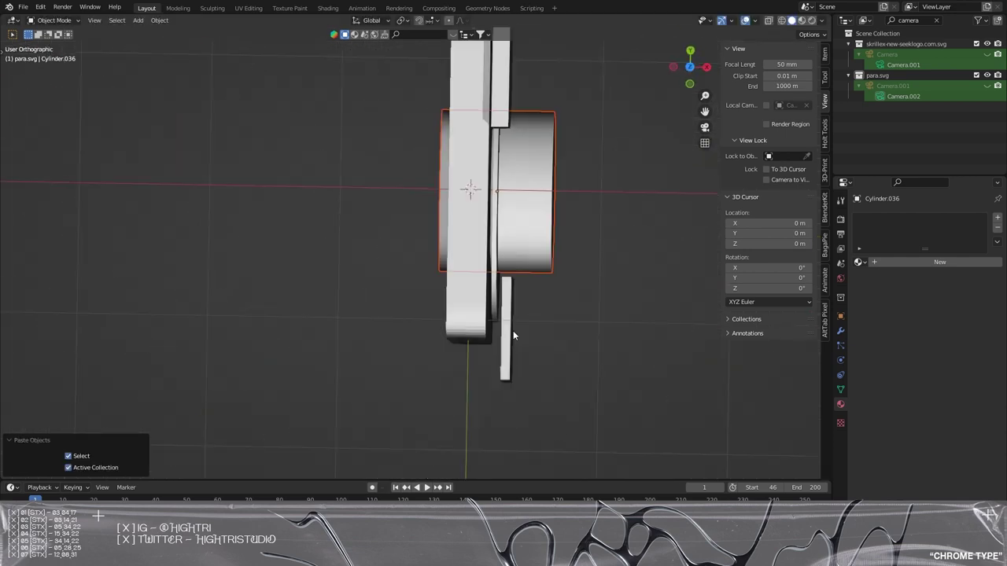
middle_click_drag(609, 291, 557, 318, "shift")
key("g")
left_click(543, 477)
key("s")
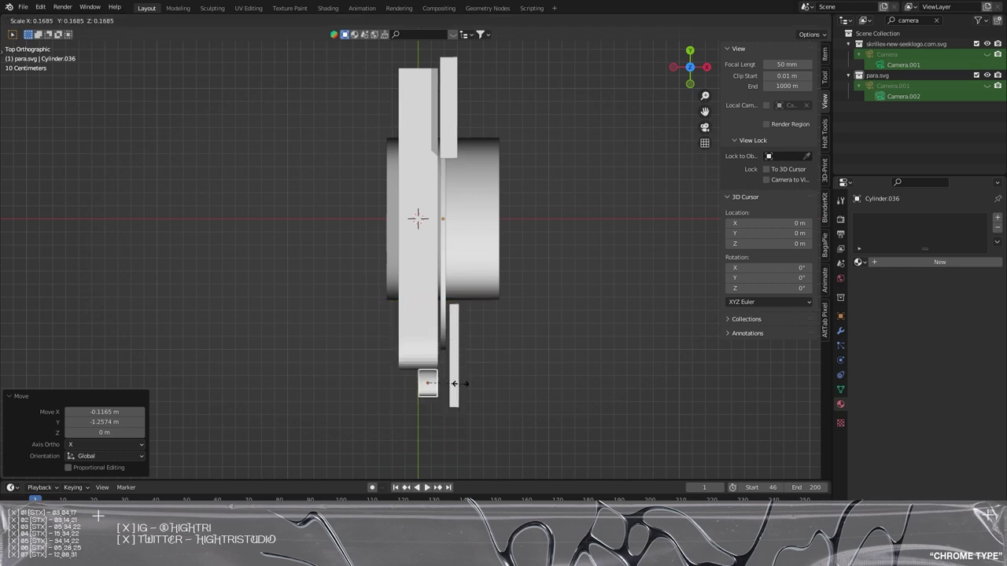
left_click(442, 384)
left_click(543, 387)
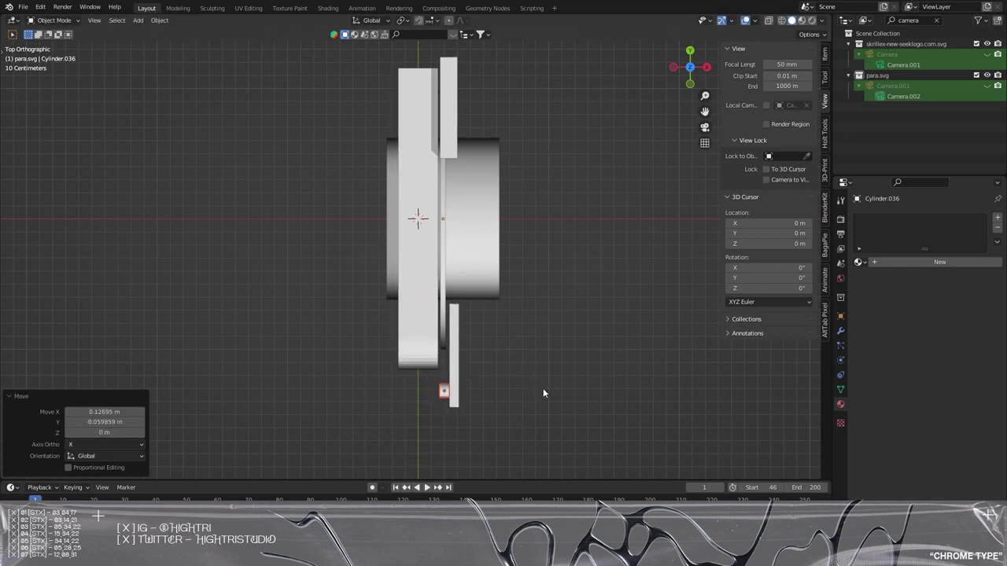
- Lengthen the small peg along X by moving its inner end toward the back of the slab
middle_click_drag(543, 388, 568, 233, "shift")
scroll(567, 233, "up", 6)
key("Tab")
key("z")
middle_click_drag(606, 176, 472, 206, "shift")
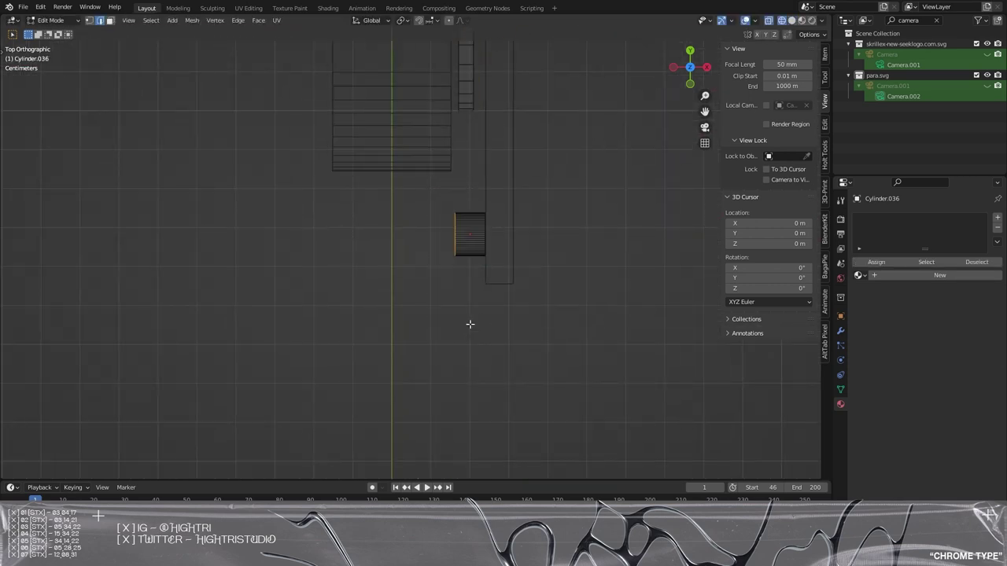
key("x")
left_click(387, 315)
key("Tab")
- Place a copy of the peg near the lower side block's bottom edge and lower the upper peg about 0.088 m along Z
middle_click_drag(476, 248, 525, 214, "shift")
key("ctrl+c")
key("ctrl+v")
key("g")
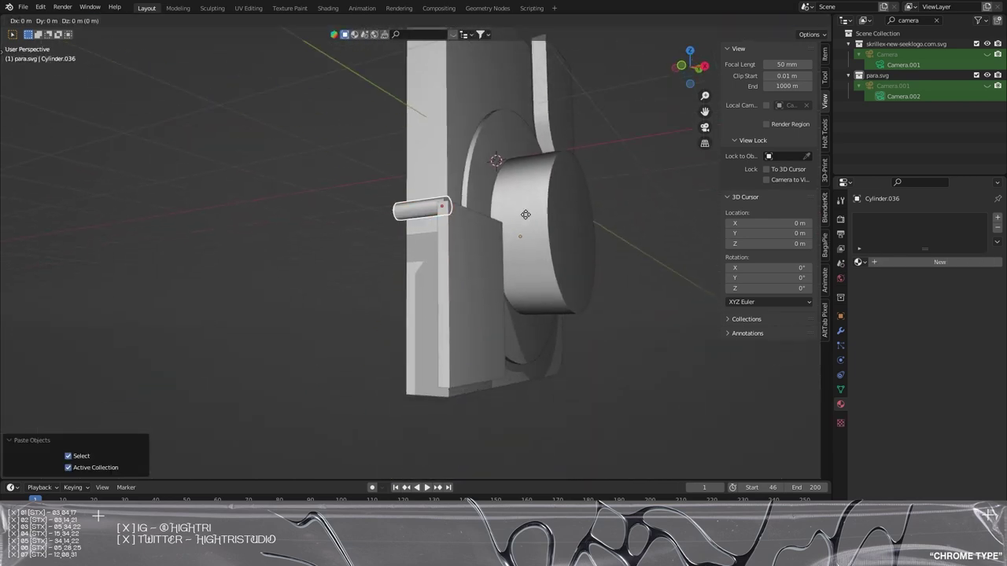
left_click(515, 381)
left_click(423, 211)
key("shift+d")
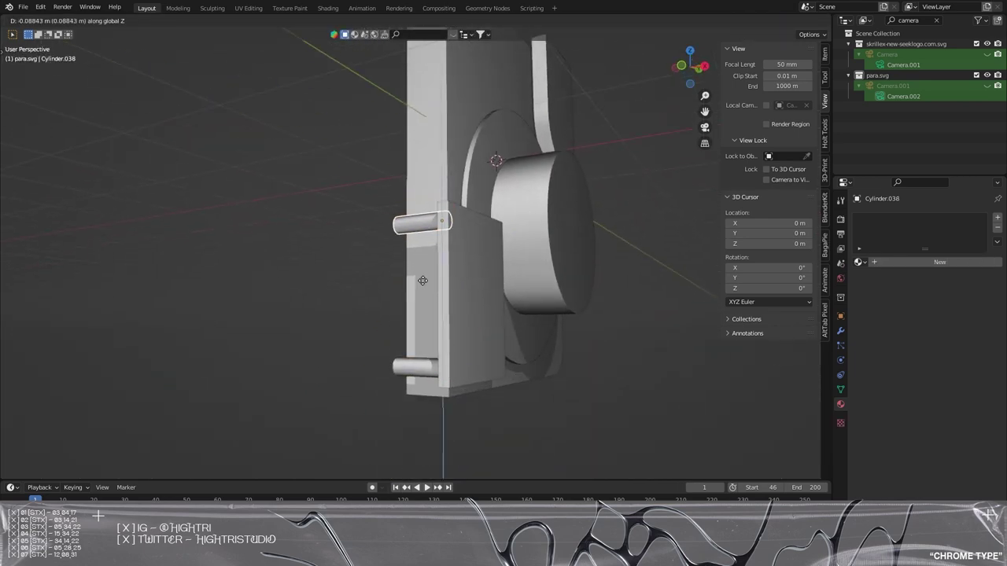
left_click(423, 281)
- Round the outer top corner of the upper side block by bevelling its edge
middle_click_drag(422, 281, 488, 264)
middle_click_drag(385, 321, 405, 240)
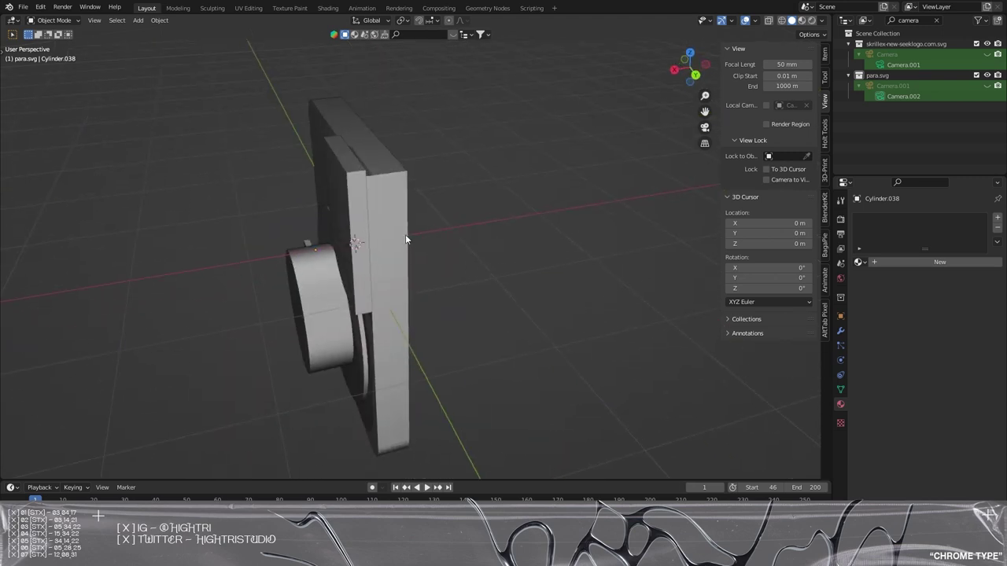
left_click(359, 192)
key("Tab")
middle_click_drag(359, 192, 414, 193)
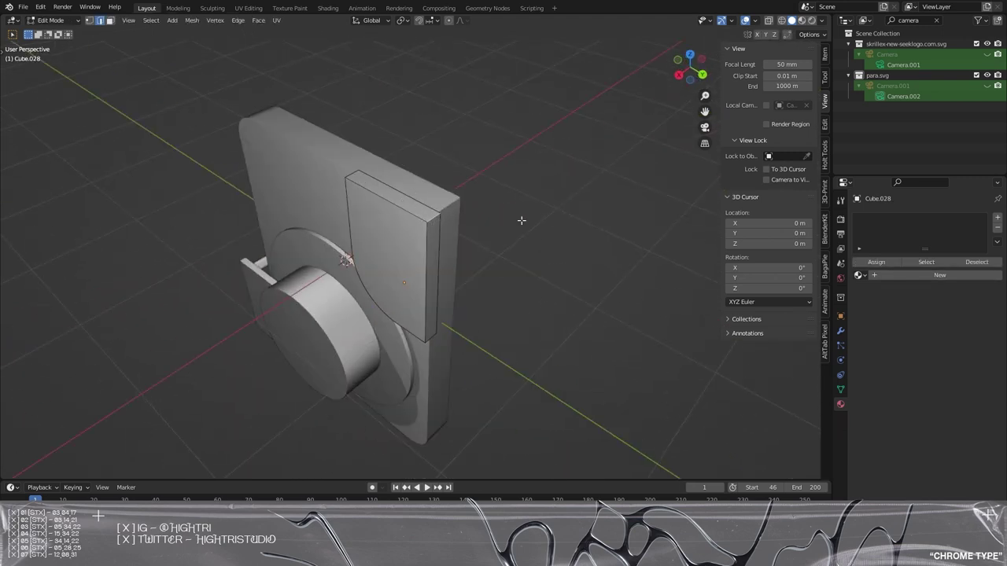
left_click(737, 251)
key("Tab")
left_click(529, 178)
- Thin the central hub along X and move it so it protrudes slightly from the large disc
middle_click_drag(440, 279, 527, 248)
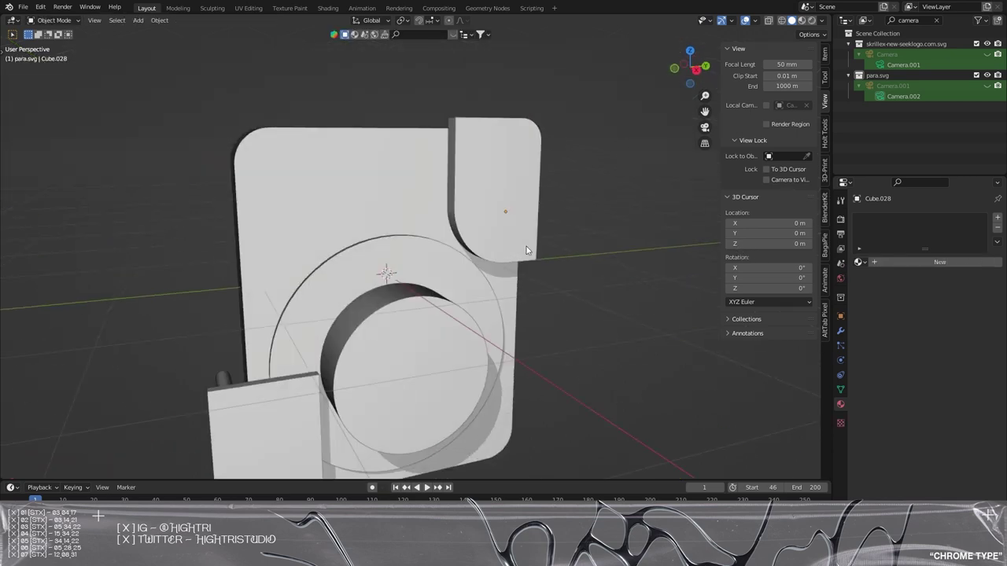
middle_click_drag(443, 351, 635, 286, "shift")
key("x")
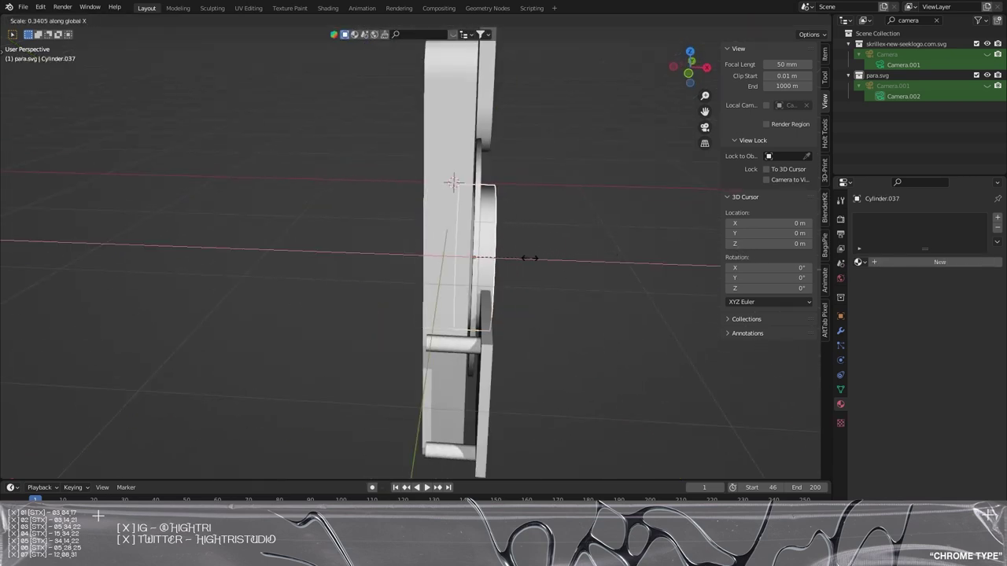
left_click(485, 249)
key("g")
left_click(503, 253)
- Apply smooth shading to the main slab, the upper side block and the lower side block
mouse_move(503, 254)
middle_mouse_down()
mouse_move(567, 243)
mouse_move(377, 257)
mouse_move(435, 298)
mouse_move(490, 254)
middle_mouse_up()
left_click(385, 171)
right_click(380, 167)
left_click(380, 167)
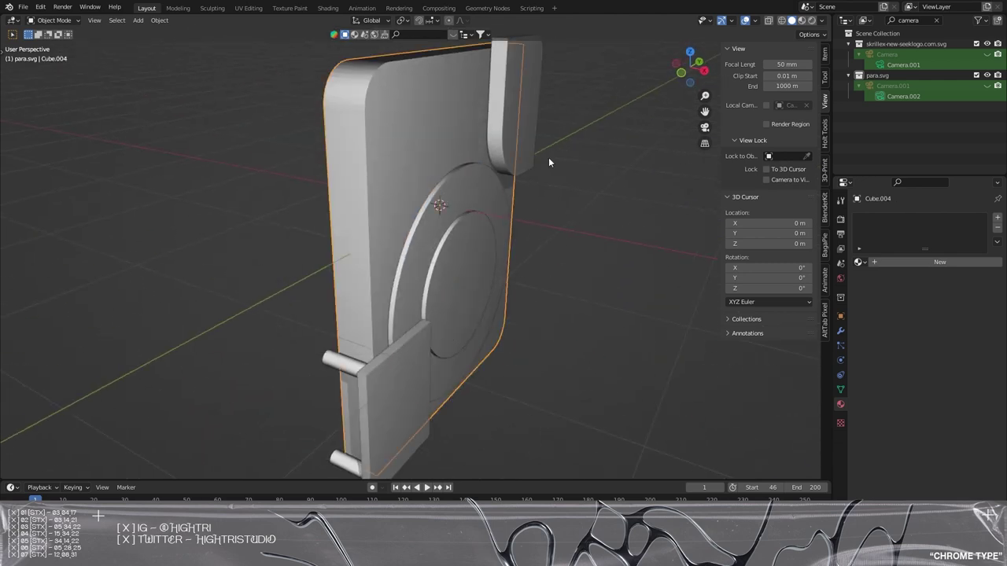
left_click(549, 161)
left_click(476, 242)
right_click(532, 144)
left_click(532, 153)
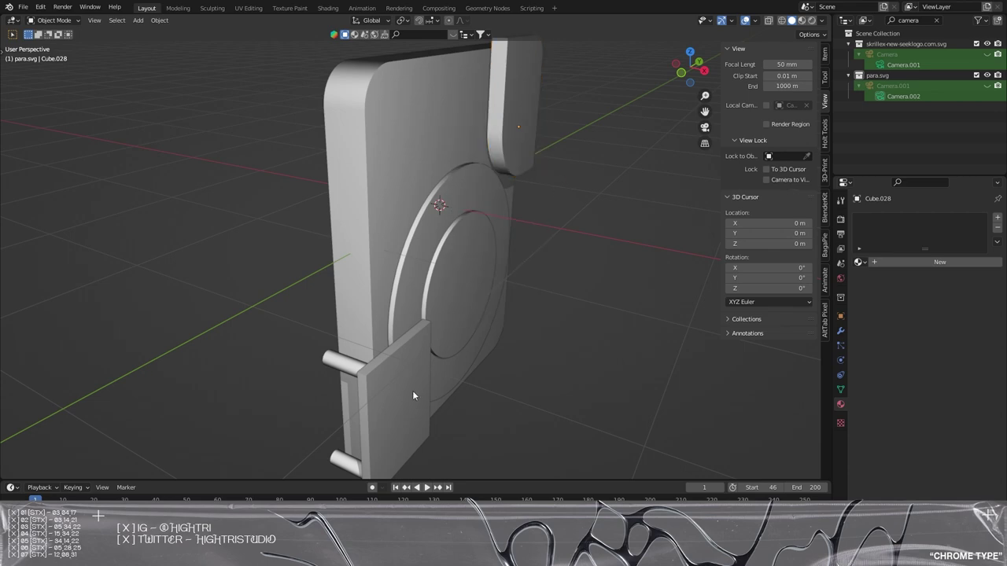
left_click(412, 390)
right_click(414, 390)
left_click(343, 359)
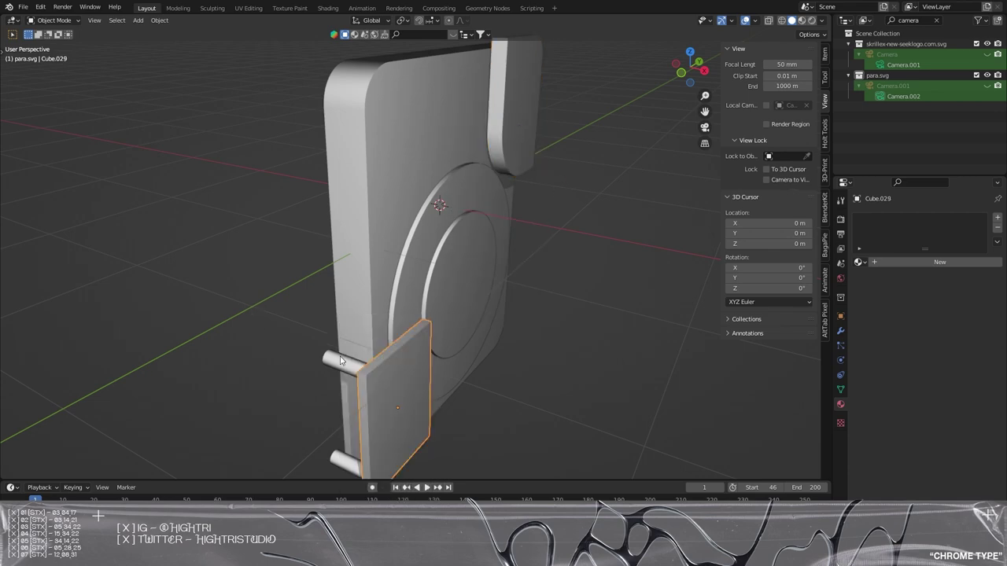
- Apply the rotation and scale of the main slab
left_click(459, 257)
middle_click_drag(459, 257, 347, 208)
left_click(353, 227)
key("ctrl+a")
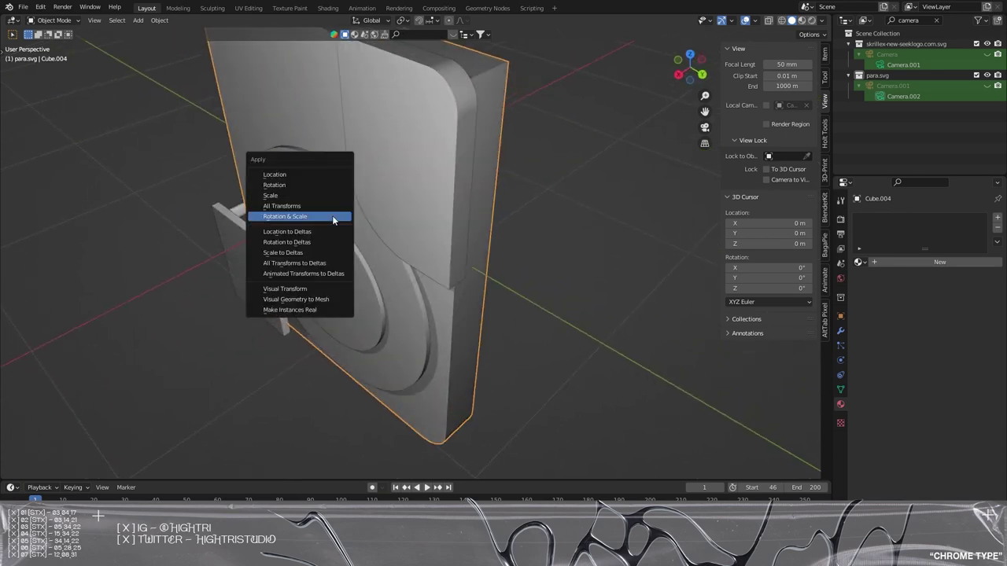
left_click(334, 218)
- Paste a copy of the lower side block, rotate it 90°, and move it 0.555 m along Y and 1.649 m along Z
middle_click_drag(411, 208, 560, 133)
scroll(468, 184, "down", 3)
middle_click_drag(468, 184, 466, 206)
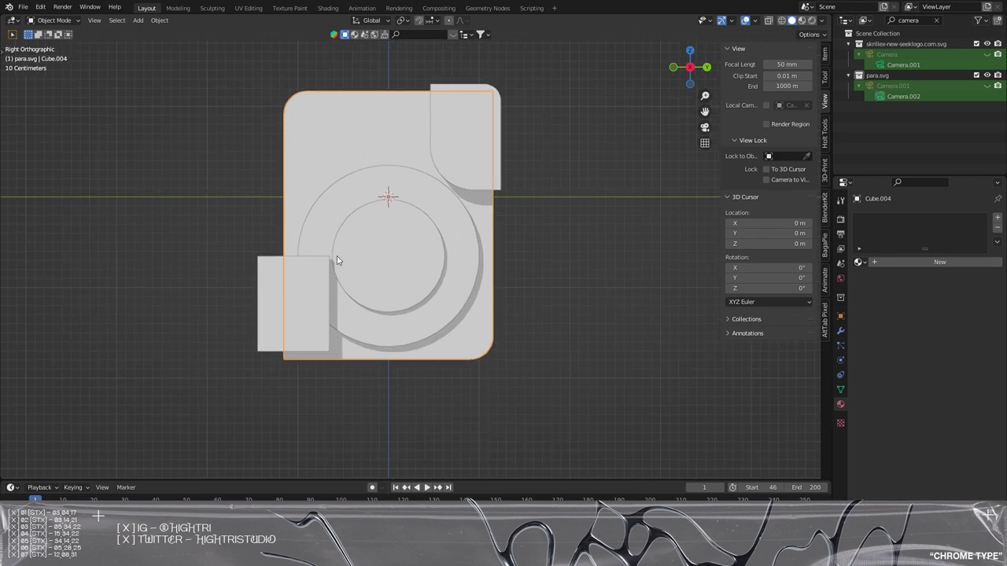
left_click(319, 285)
type("r90")
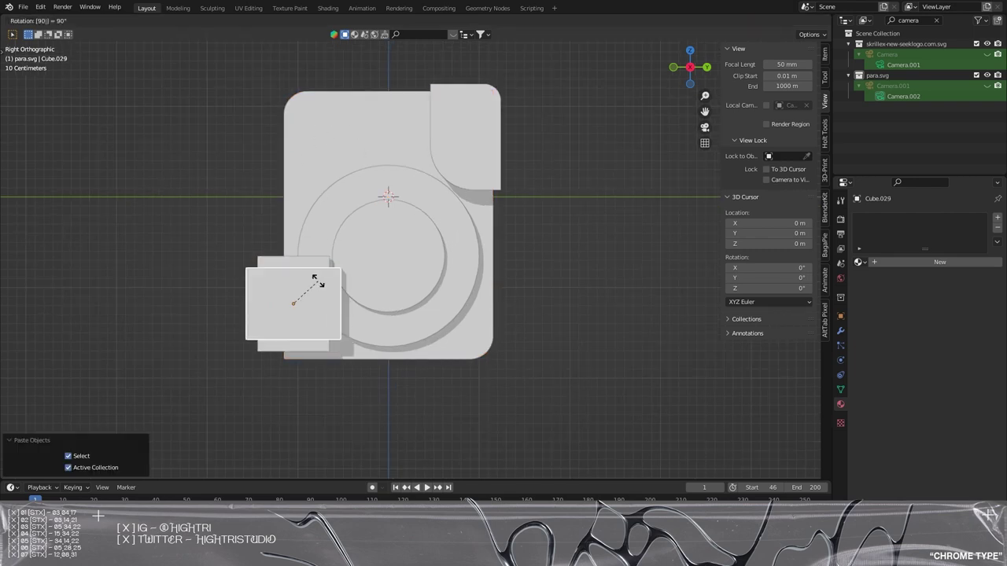
key("Return")
key("g")
left_click(367, 121)
scroll(367, 120, "up", 4)
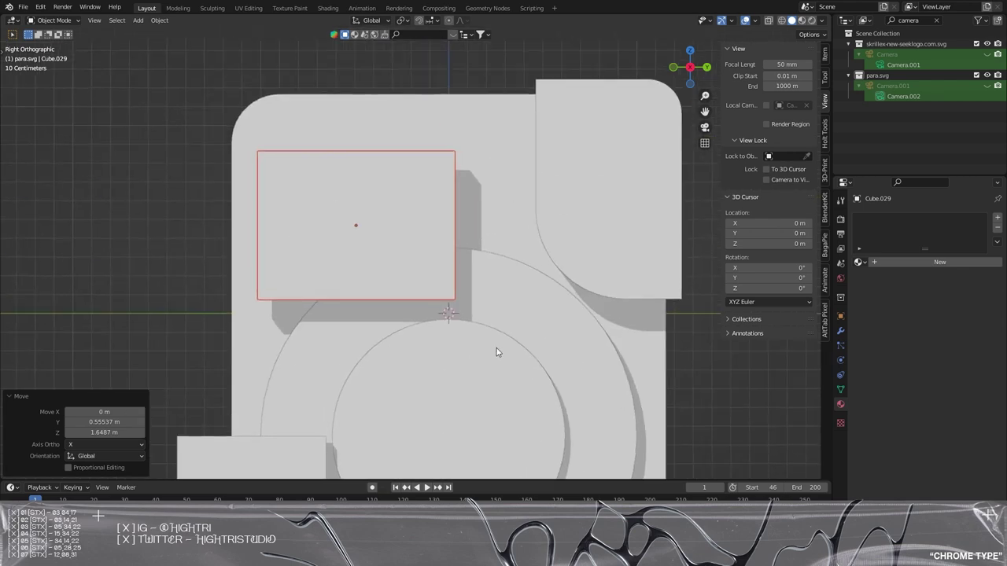
- Scale the rotated plate to 0.557 along Z and raise it toward the slab's top edge
key("g")
left_click(521, 260)
key("s")
key("z")
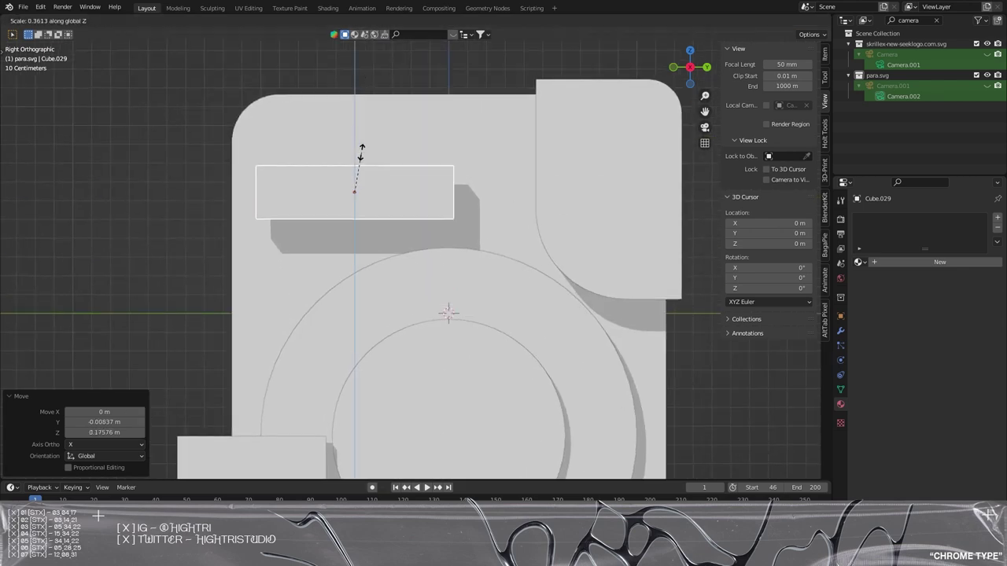
left_click(366, 114)
key("g")
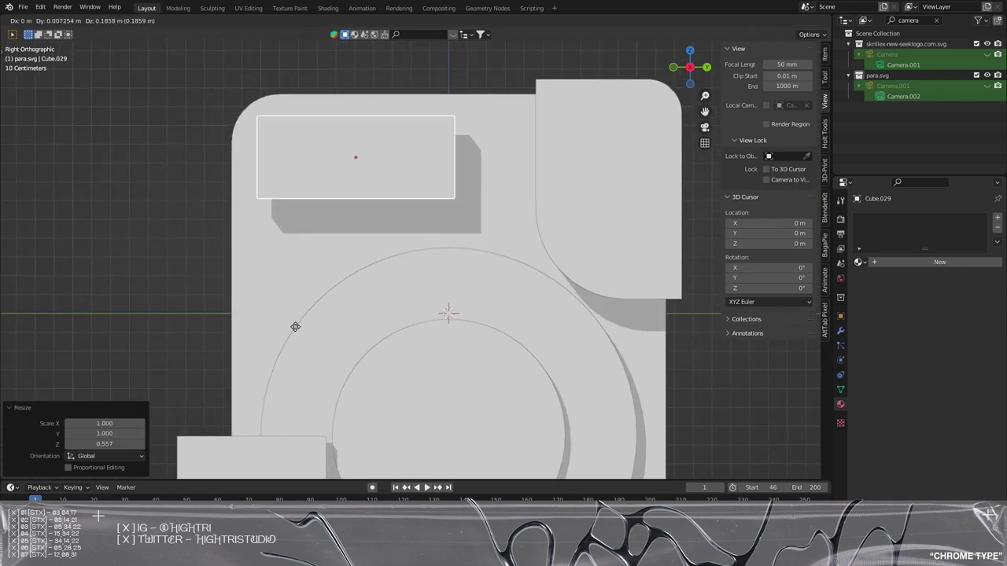
left_click(374, 201)
- Stretch the upper plate along Z by about 1.3 and reposition it above the large disc
key("s")
key("z")
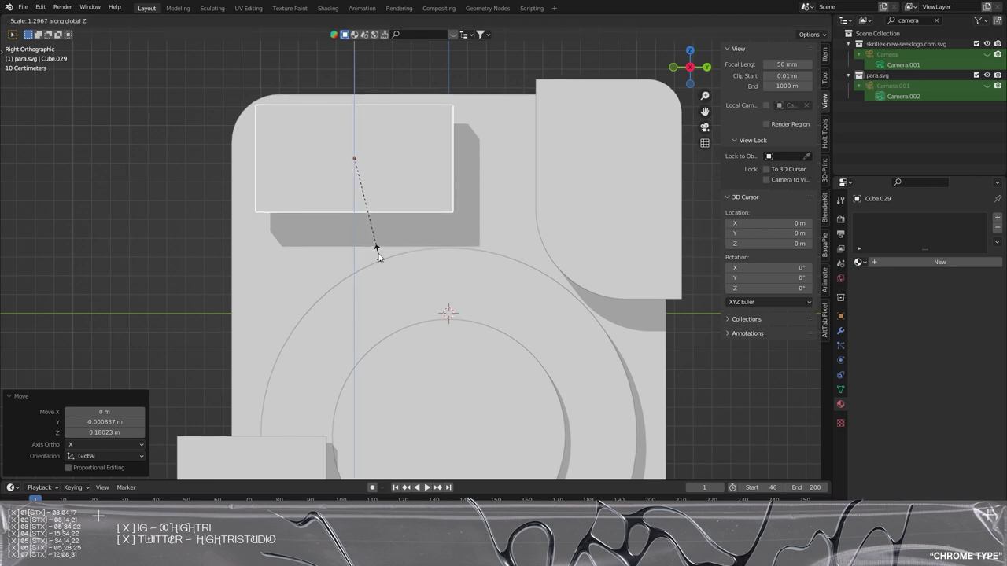
left_click(378, 256)
key("g")
left_click(370, 432)
- Paste a copy of the lower block's upper peg and move it about -0.011 m along X and 0.393 m along Y
middle_click_drag(371, 432, 560, 323)
left_click(421, 326)
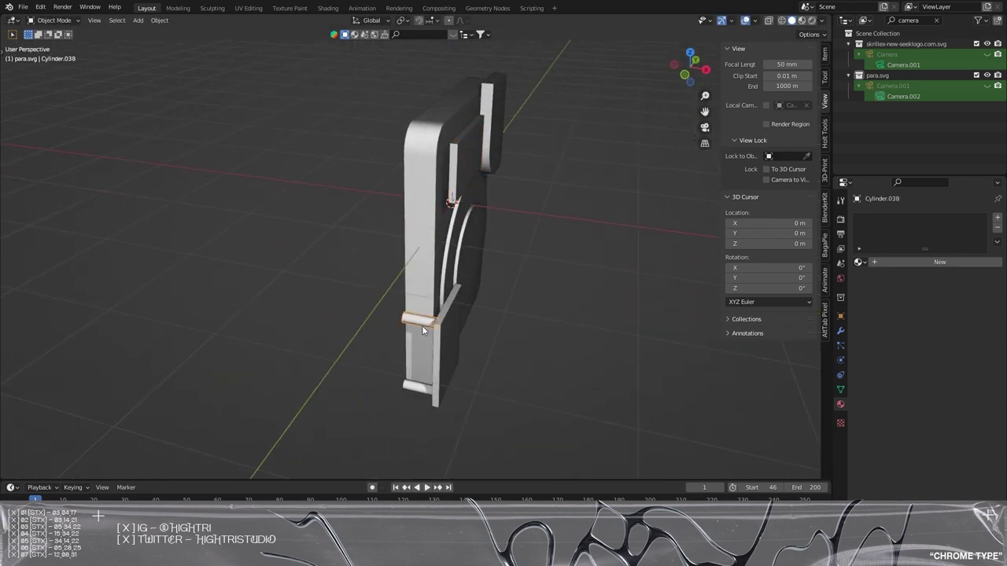
key("ctrl+c")
key("ctrl+v")
key("KP_7")
scroll(584, 358, "up", 3)
key("g")
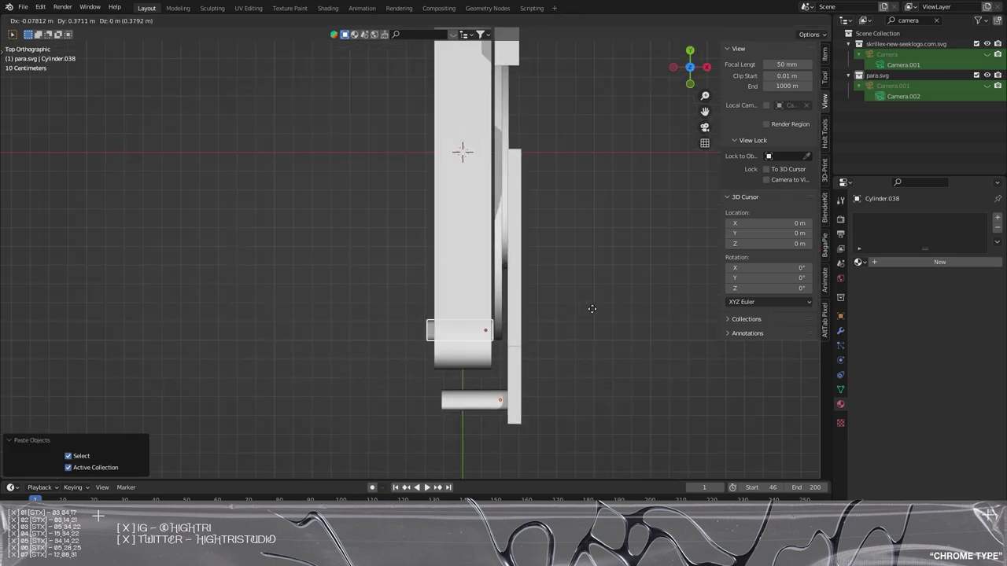
left_click(603, 305)
- Raise the pasted peg about 1.276 m along Z behind the upper plate and shift it about 0.045 m along X
middle_click_drag(603, 304, 516, 298)
scroll(493, 254, "up", 2)
key("g")
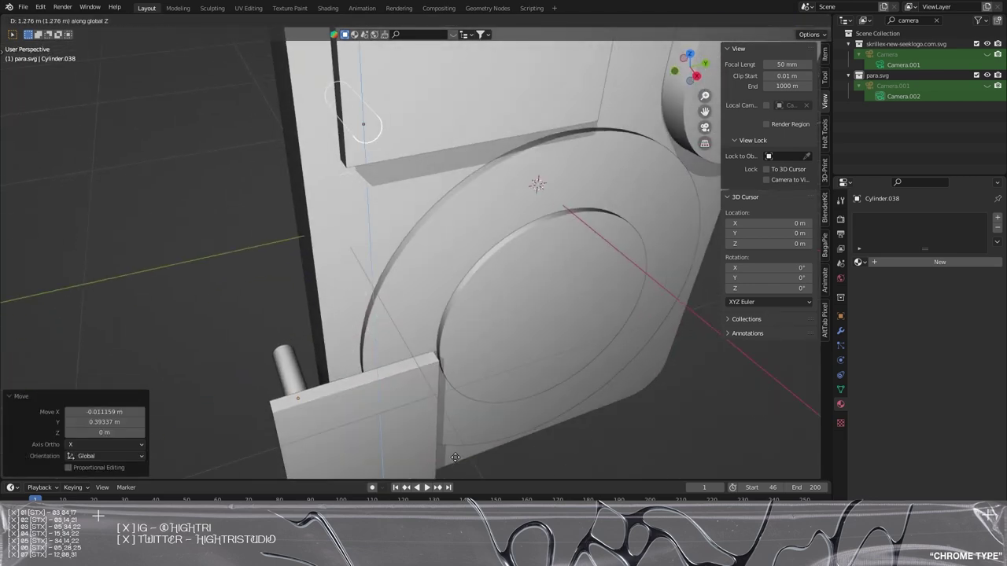
left_click(455, 456)
middle_click_drag(404, 299, 426, 189)
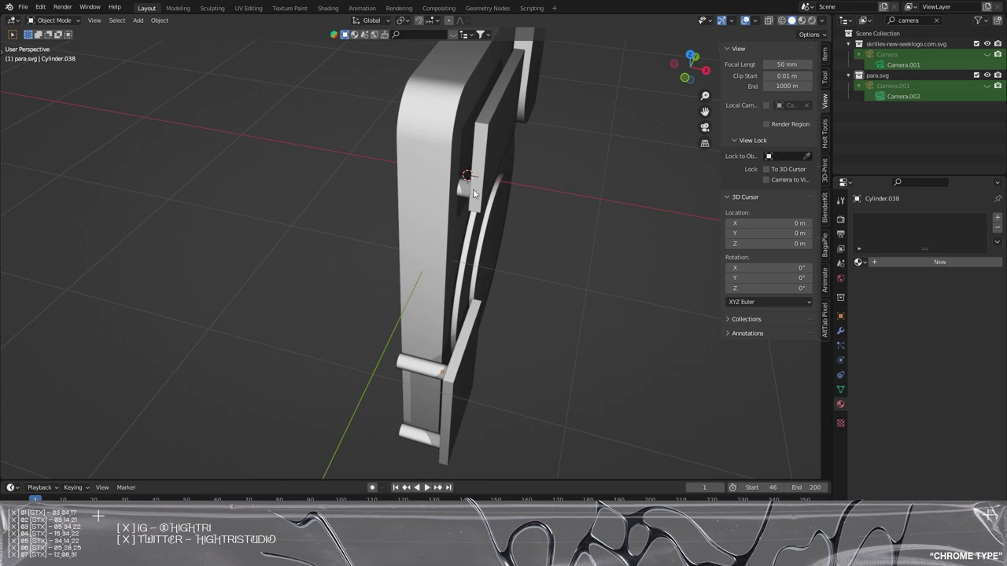
left_click(462, 187)
scroll(483, 192, "up", 1)
middle_click_drag(492, 195, 474, 256, "shift")
left_click(559, 265)
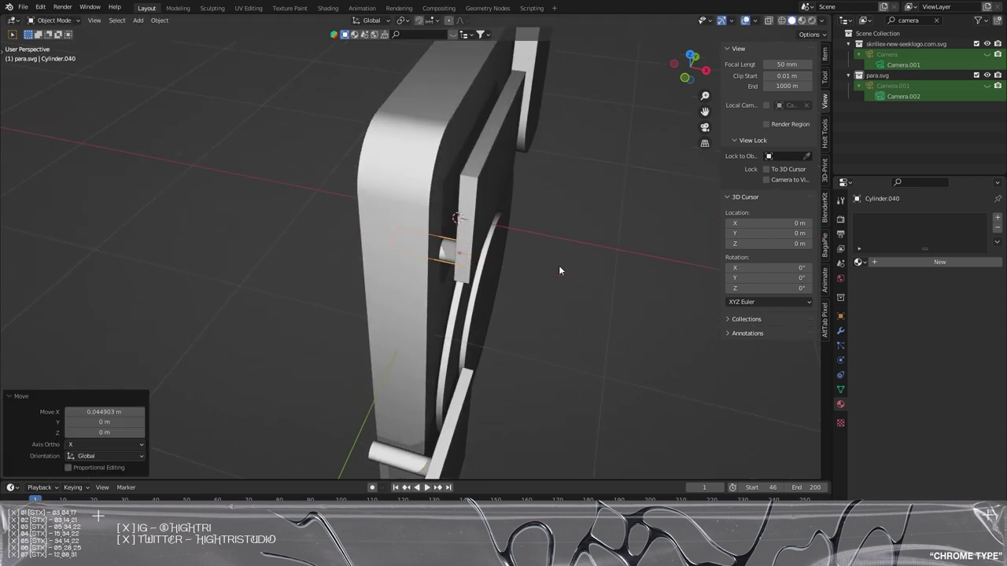
- Paste a second peg behind the upper plate and raise it about 0.372 m along Z
key("ctrl+c")
key("ctrl+v")
key("g")
key("z")
left_click(551, 198)
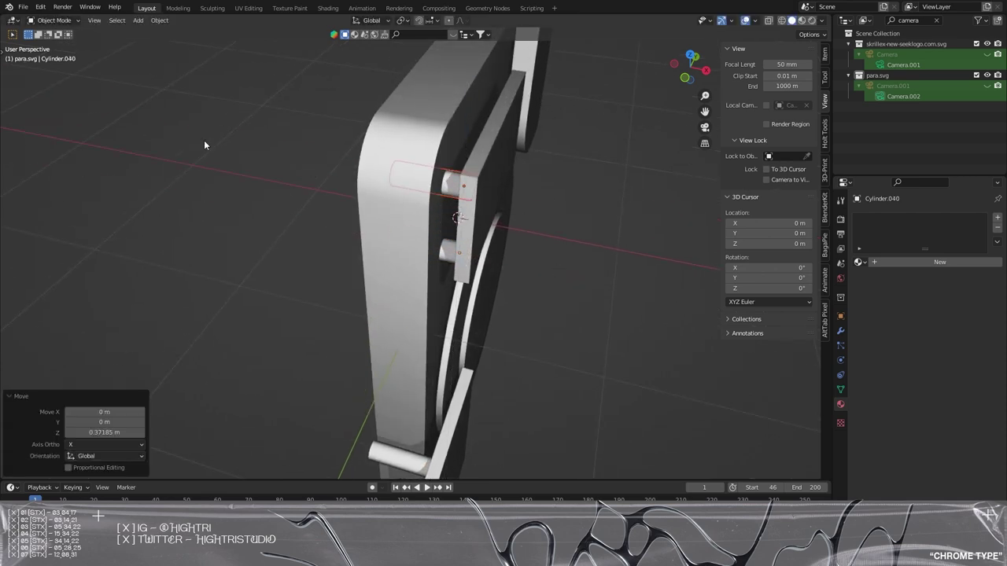
left_click(203, 140)
- Select both pegs behind the upper plate and paste copies of them in place
scroll(486, 348, "down", 4)
middle_click_drag(486, 348, 371, 342)
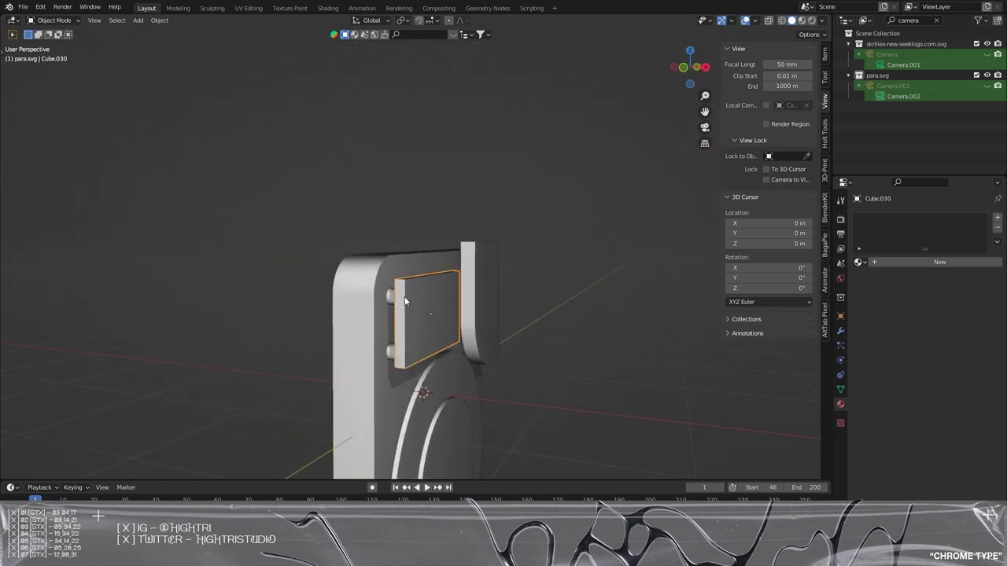
middle_click_drag(405, 301, 430, 328)
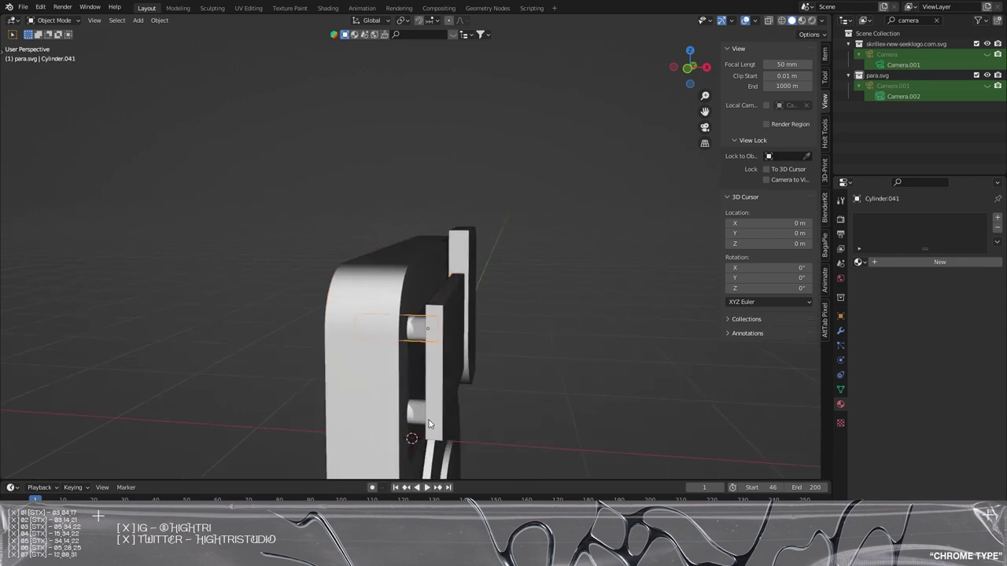
middle_click_drag(511, 425, 412, 419)
key("ctrl+c")
key("ctrl+v")
- Try to move the pasted pegs along X
key("g")
key("x")
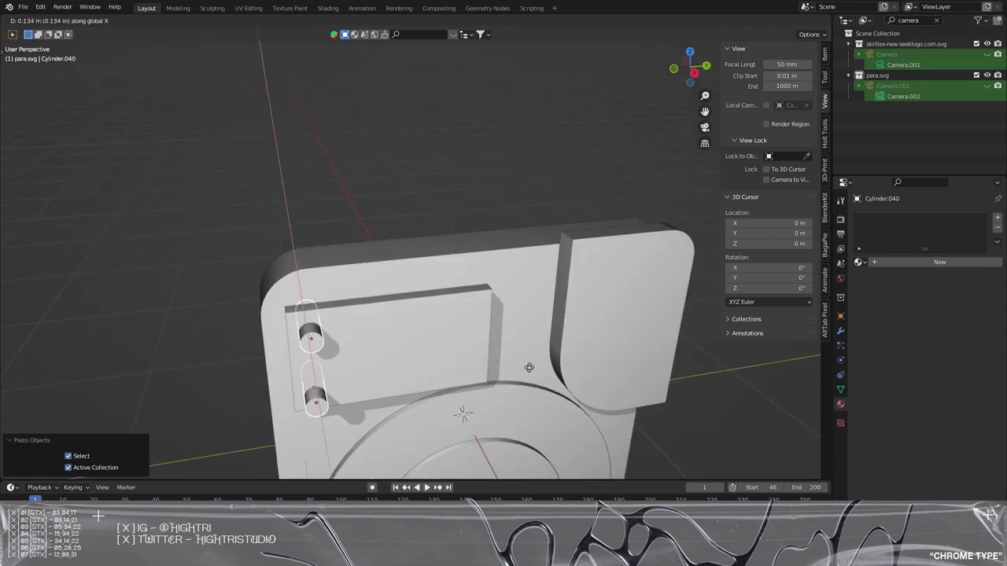
left_click(526, 365)
key("ctrl+z")
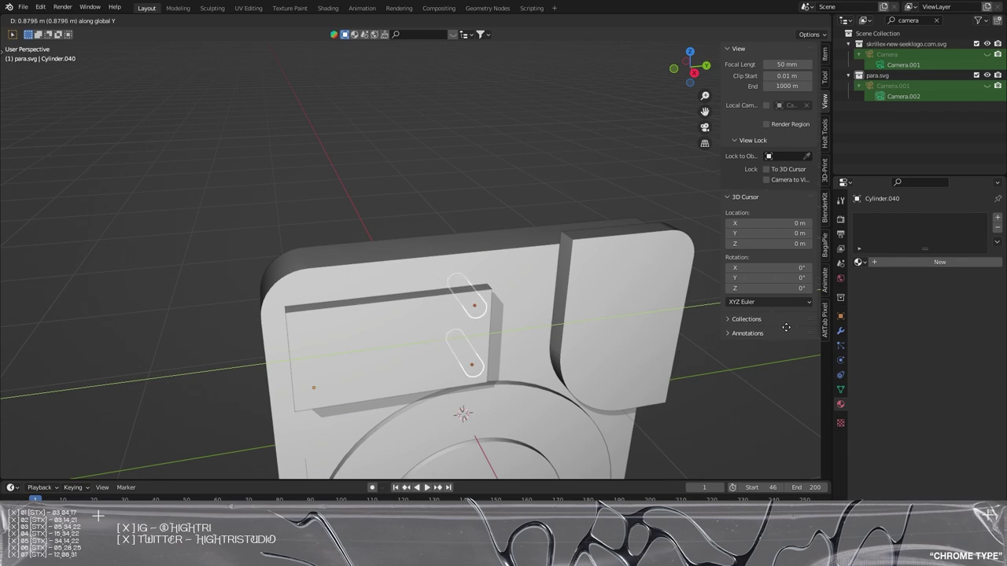
- Move the pasted pair of pegs about 0.88 m along Y to the upper plate's other end
left_click(786, 327)
left_click(705, 303)
middle_click_drag(537, 273, 346, 169)
- Open the mesh of the large outer disc for editing with face selection
middle_click_drag(400, 249, 457, 310)
left_click(456, 310)
key("Tab")
middle_click_drag(485, 262, 509, 304)
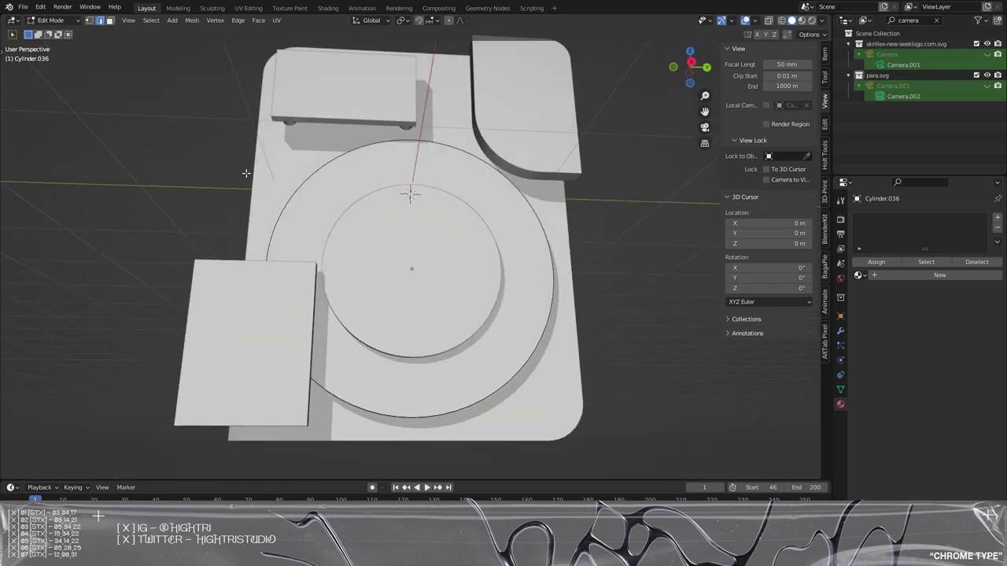
key("Tab")
middle_click_drag(442, 279, 381, 239)
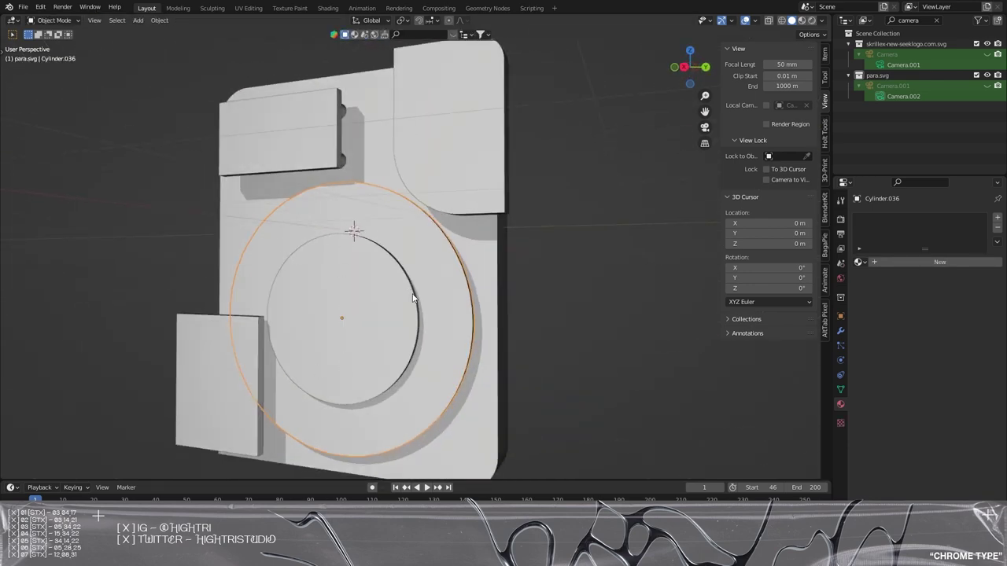
scroll(413, 297, "down", 1)
scroll(373, 290, "up", 4)
middle_click_drag(393, 254, 351, 312)
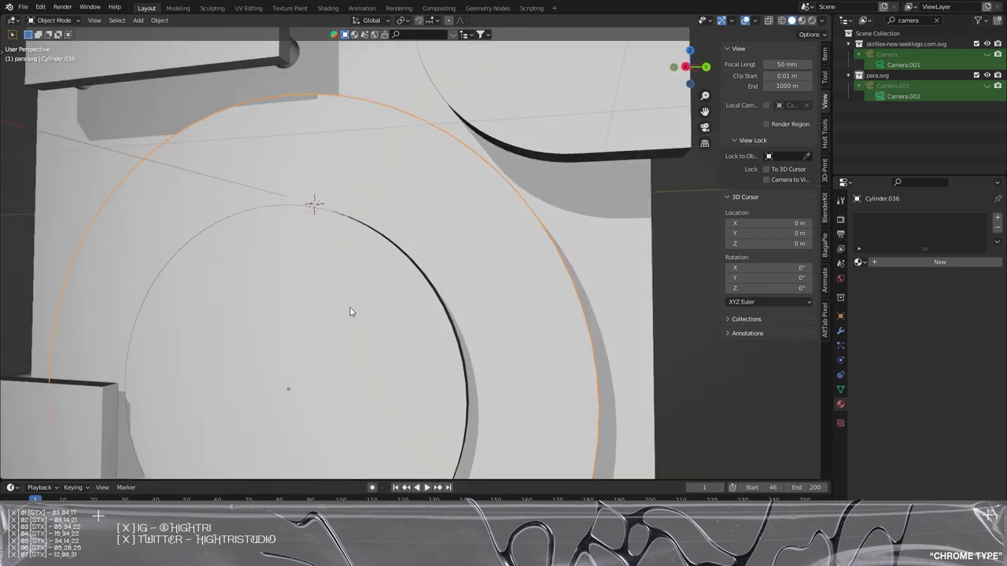
key("Tab")
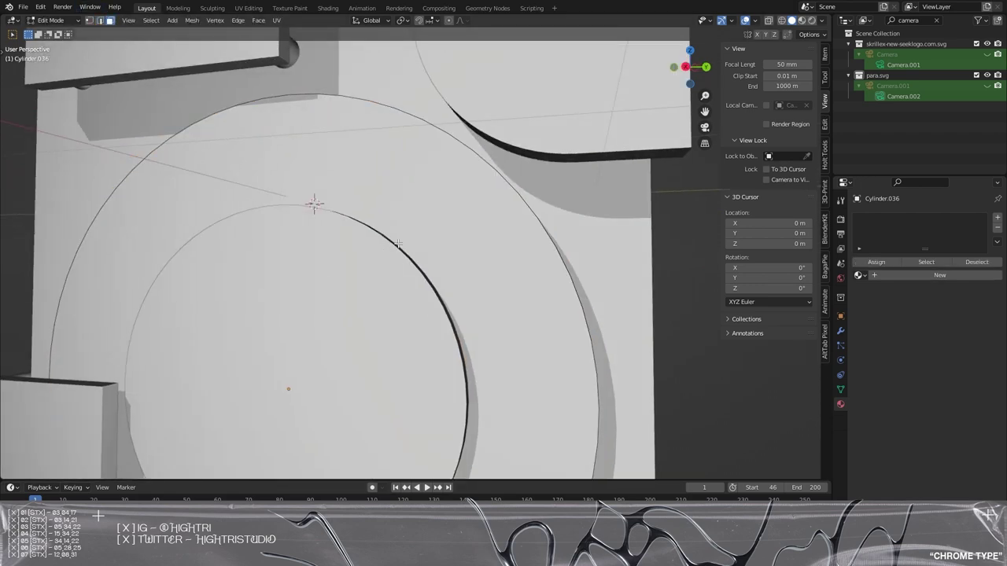
- Inset the large disc's front face by about 0.91 m, close to the edge of the small inner disc
left_click(398, 245)
middle_click_drag(456, 241, 312, 318)
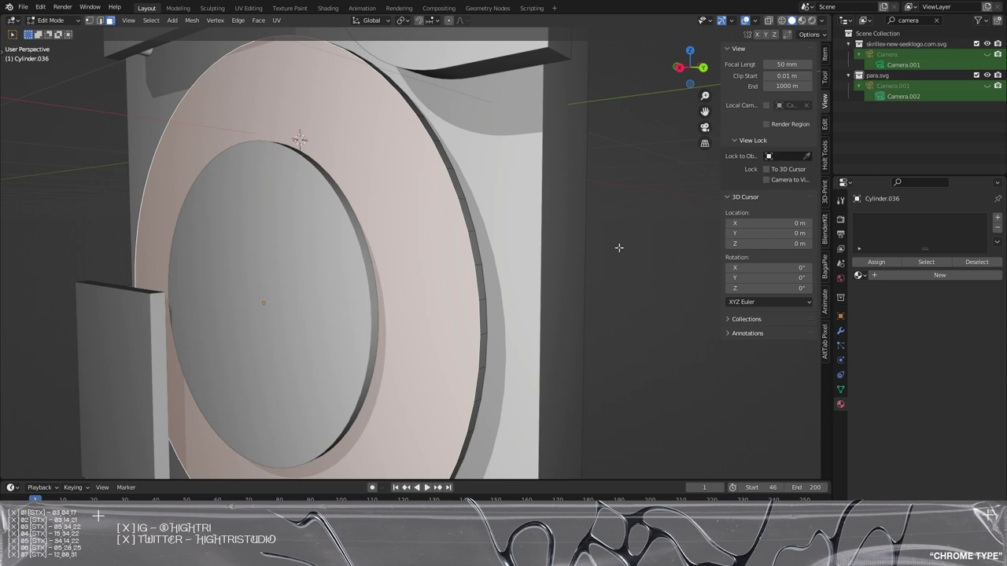
key("i")
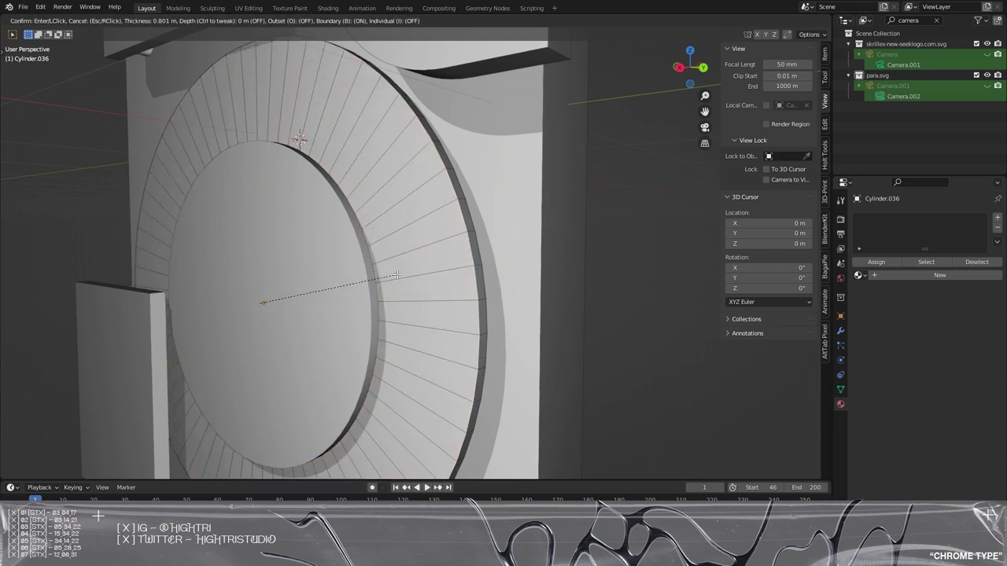
left_click(375, 282)
key("z")
left_click(176, 287)
middle_click_drag(354, 305, 429, 295)
key("z")
left_click(672, 276)
middle_click_drag(672, 276, 463, 168)
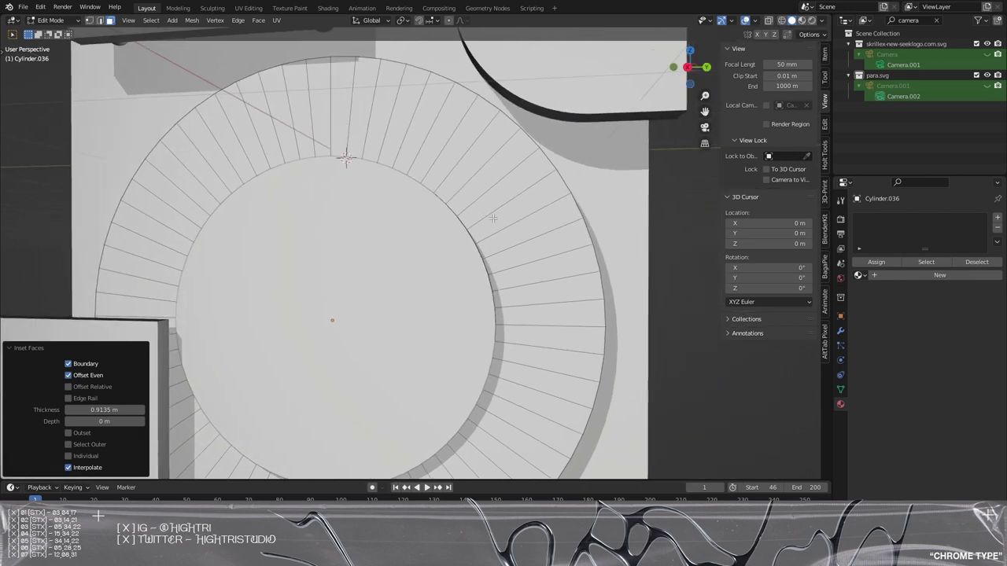
- Add 26 evenly spaced concentric loop cuts to the inset ring of the large disc
key("a")
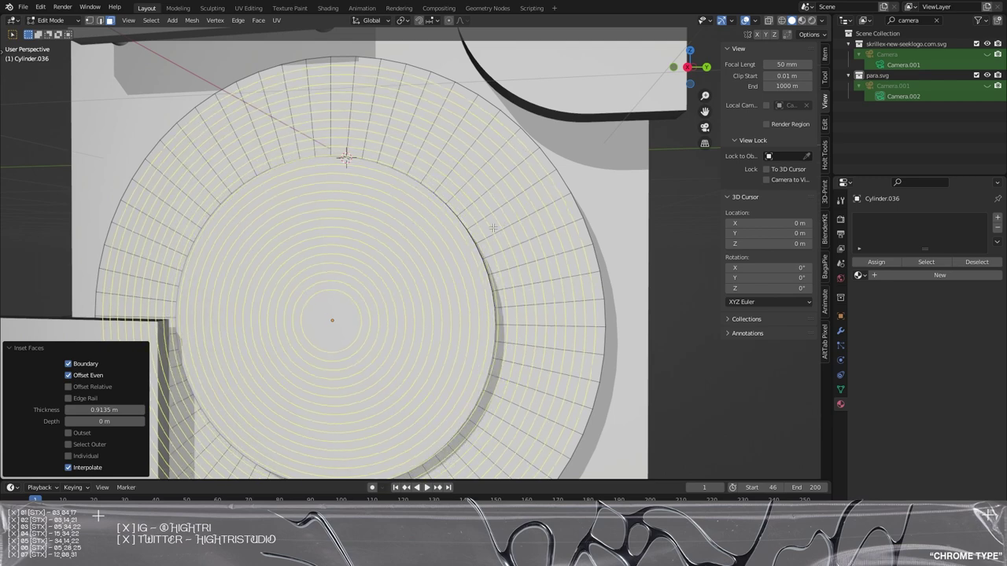
left_click(493, 228)
right_click(493, 229)
middle_click_drag(634, 249, 515, 234, "shift")
- Bevel the new loop edges by about 0.0066 m with one segment to split them into narrow strips
key("s")
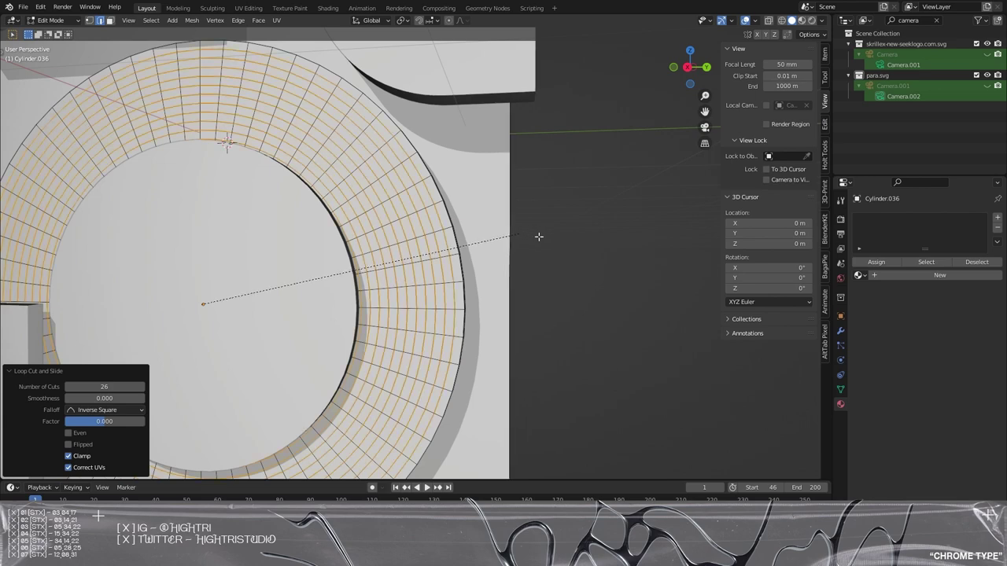
key("i")
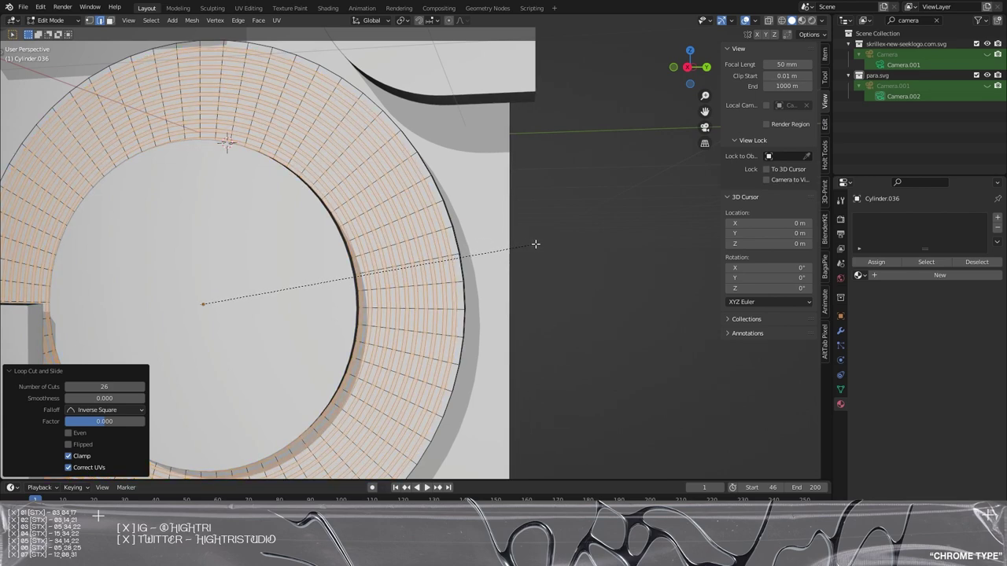
left_click(534, 243)
- Extrude the narrow strips to form concentric grooves around the large disc's ring, and return to Object Mode
middle_click_drag(532, 243, 457, 245)
scroll(456, 246, "up", 4)
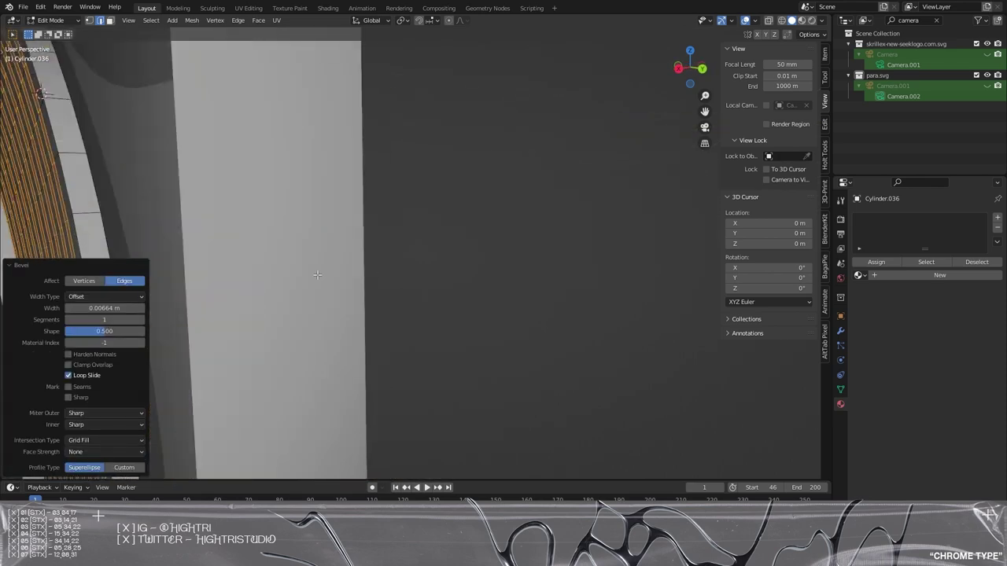
middle_click_drag(315, 248, 416, 258, "shift")
key("e")
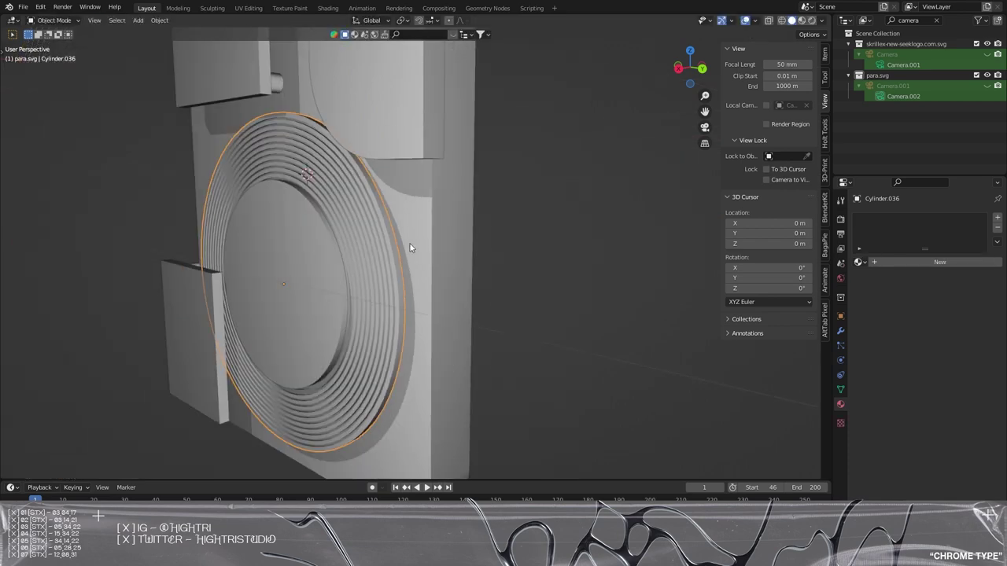
scroll(472, 240, "up", 2)
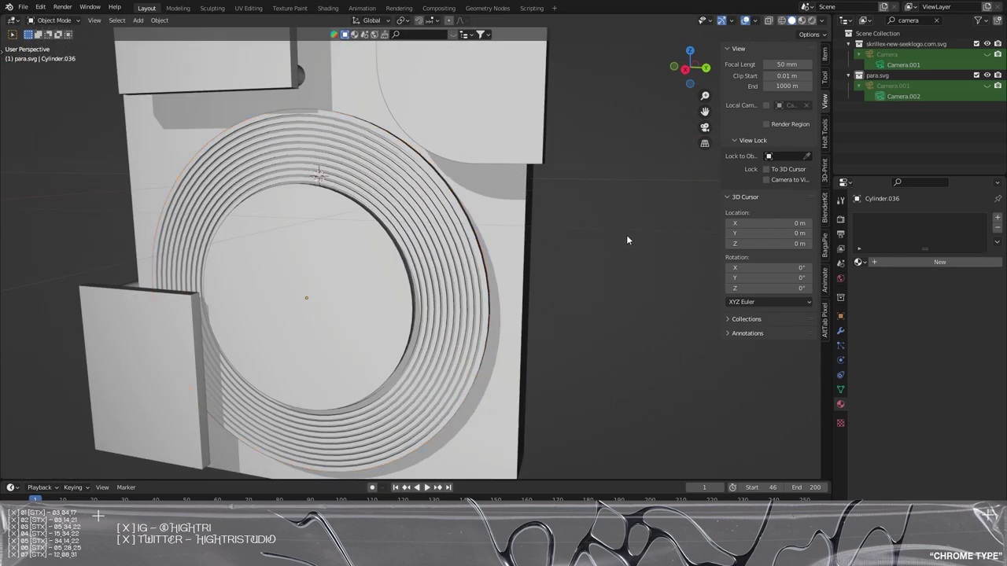
- Select the base slab behind the grooved disc
scroll(439, 325, "down", 3)
middle_click_drag(626, 234, 382, 257)
scroll(383, 257, "up", 4)
left_click(401, 322)
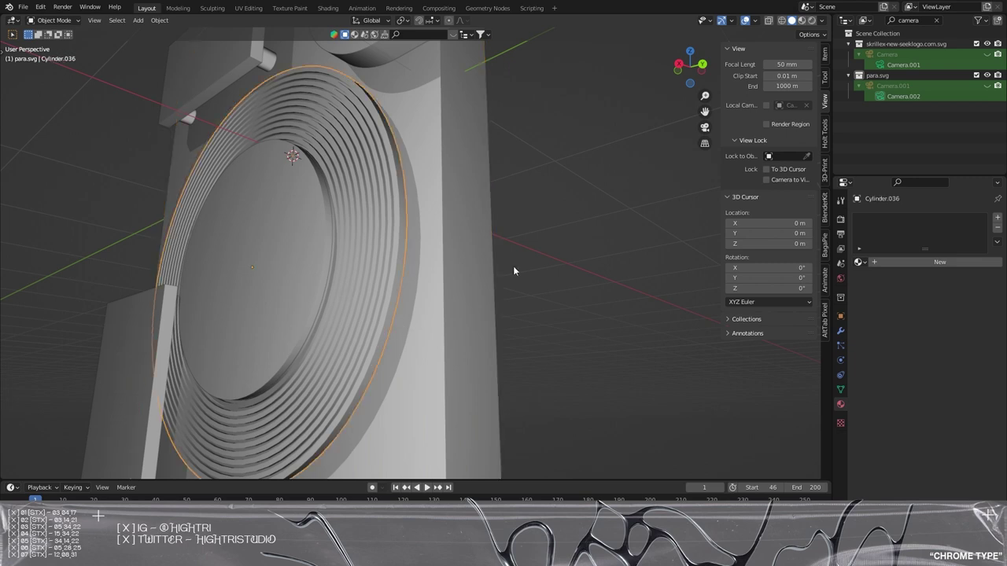
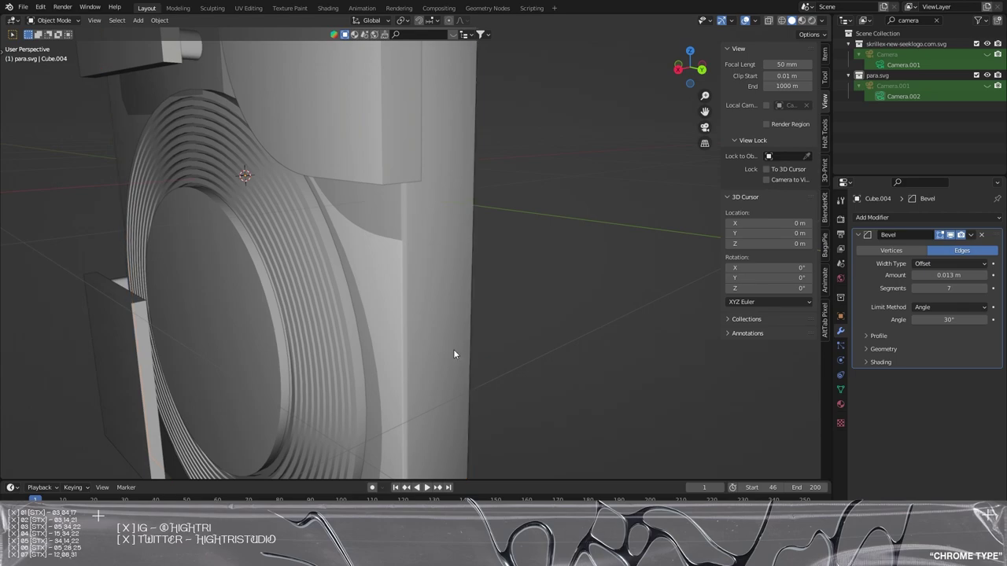
- Select the lower side plate together with the bevelled slab and try to transfer the slab's data to the plate
middle_click_drag(456, 353, 575, 313)
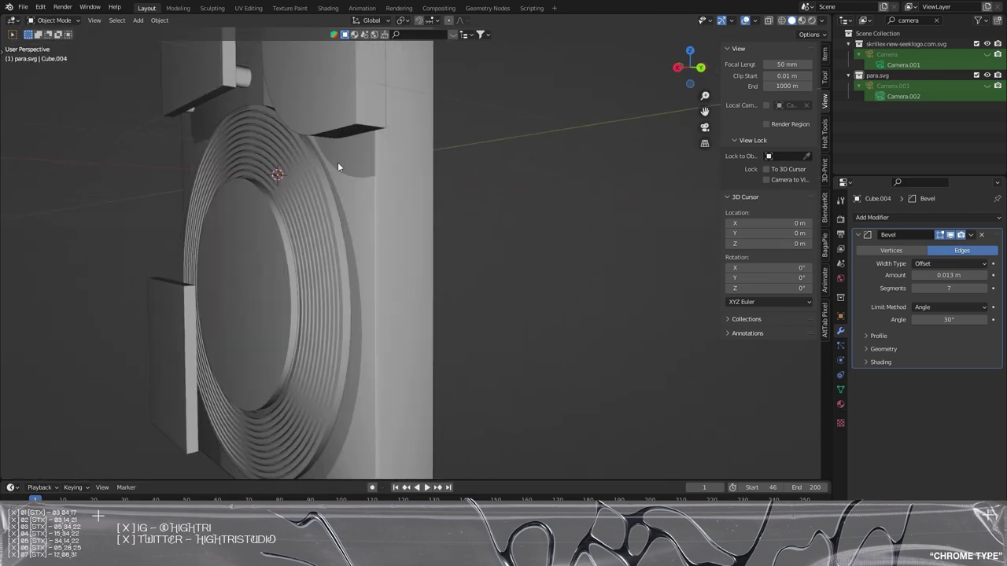
middle_click_drag(337, 162, 474, 250)
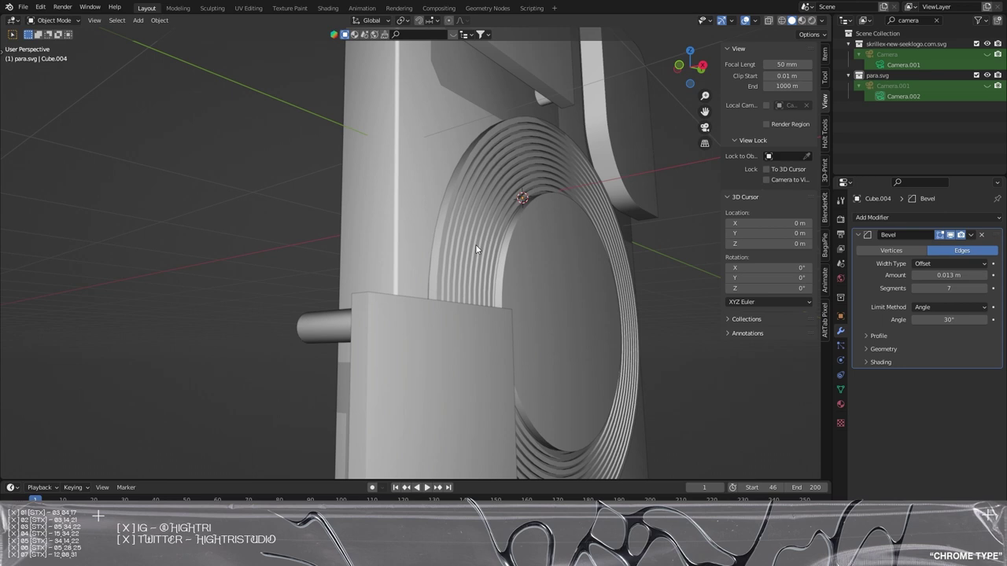
scroll(399, 258, "up", 1)
left_click(398, 258)
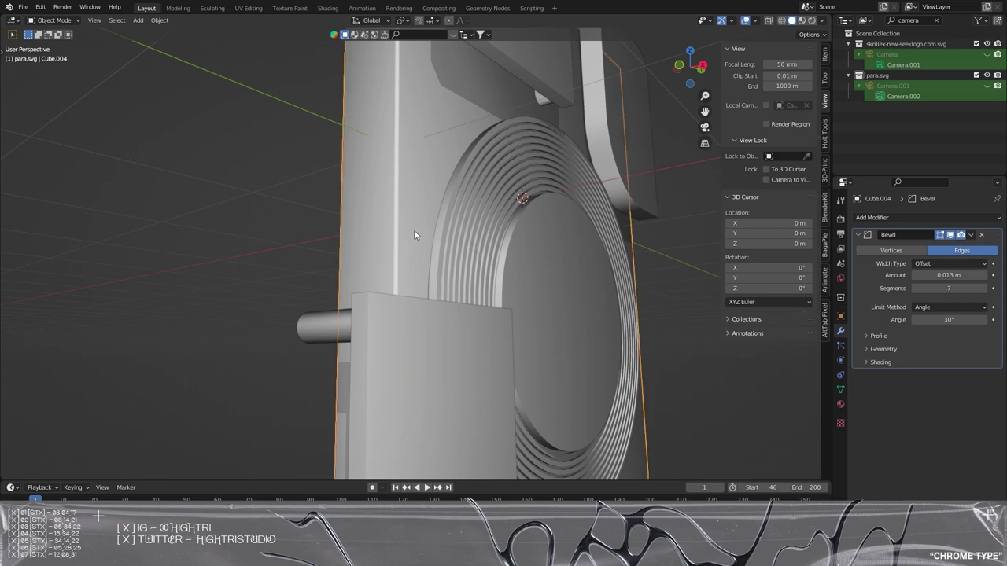
scroll(386, 244, "up", 3)
middle_click_drag(427, 375, 405, 292)
left_click(228, 160)
left_click(383, 166, "shift")
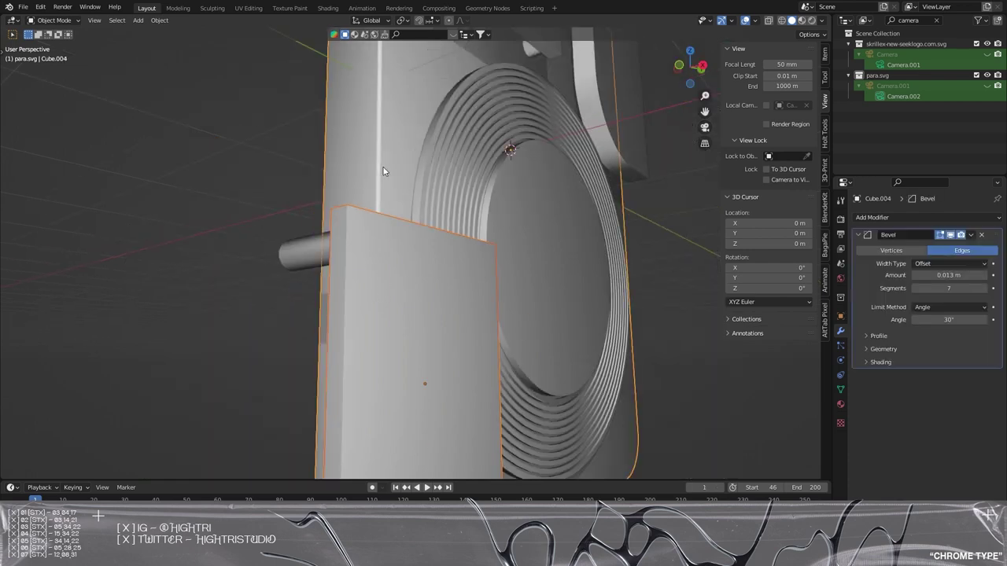
key("ctrl+l")
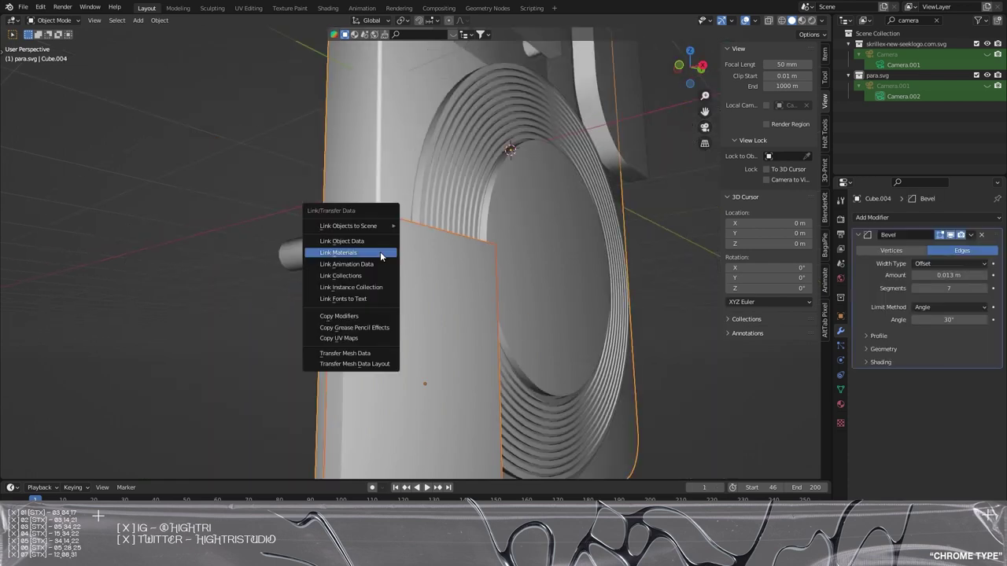
left_click(382, 253)
left_click(376, 252)
- Apply rotation and scale to the peg behind the lower side plate and to the plate itself
key("ctrl+a")
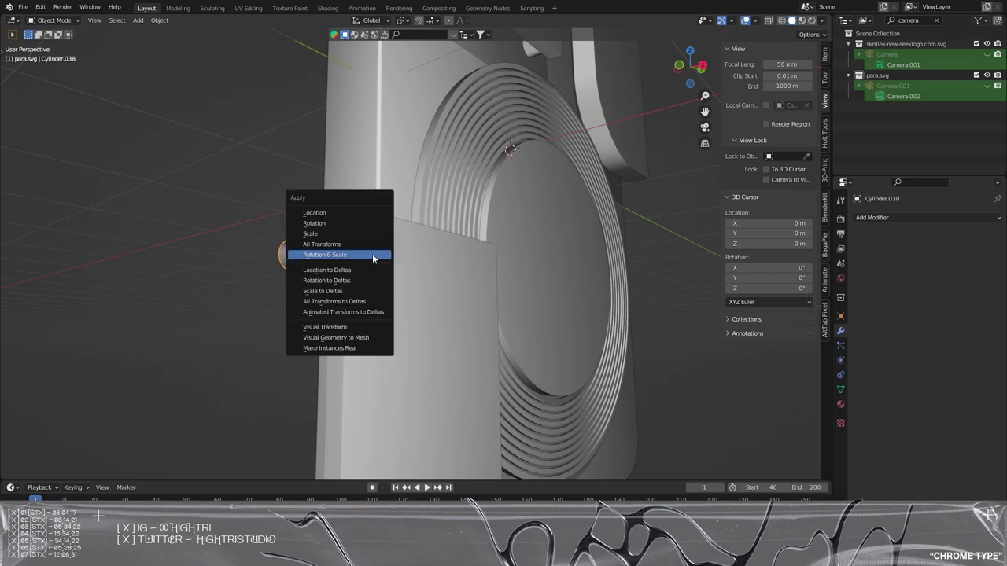
left_click(373, 255)
key("ctrl+a")
left_click(408, 283)
left_click(241, 218)
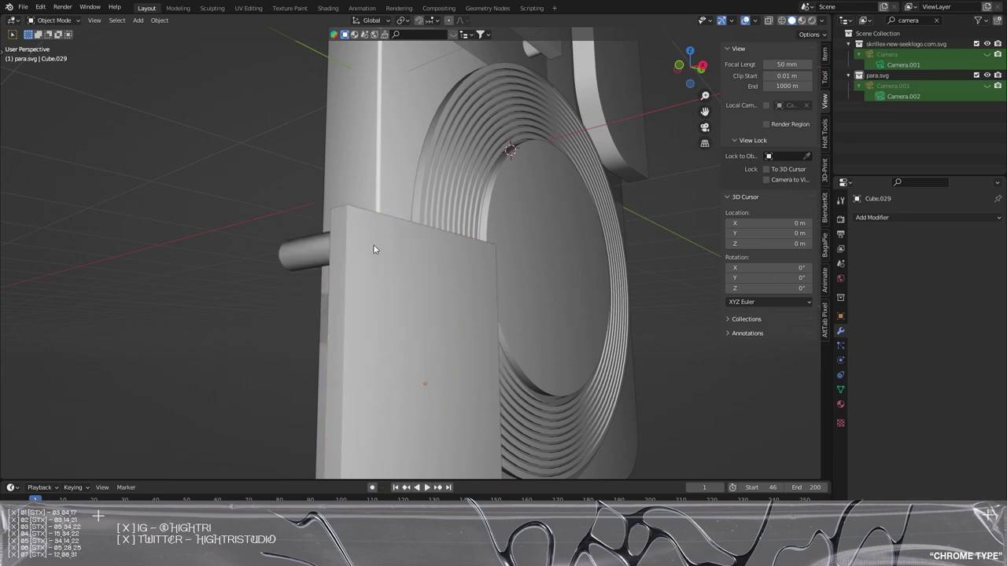
- Examine the side plates, the grooved disc and the slab from several angles
middle_click_drag(527, 214, 377, 144)
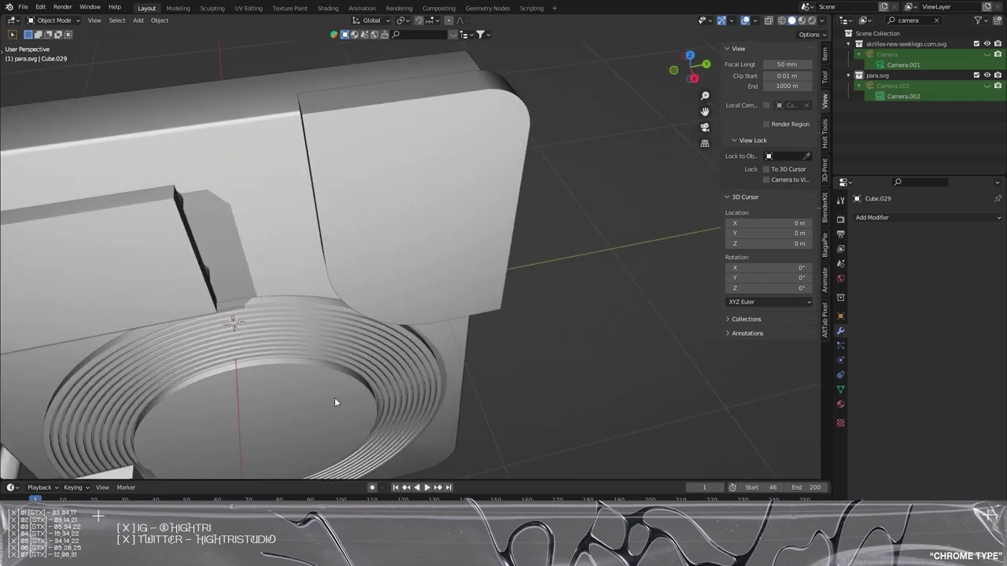
middle_click_drag(335, 402, 323, 253)
middle_click_drag(222, 471, 327, 253)
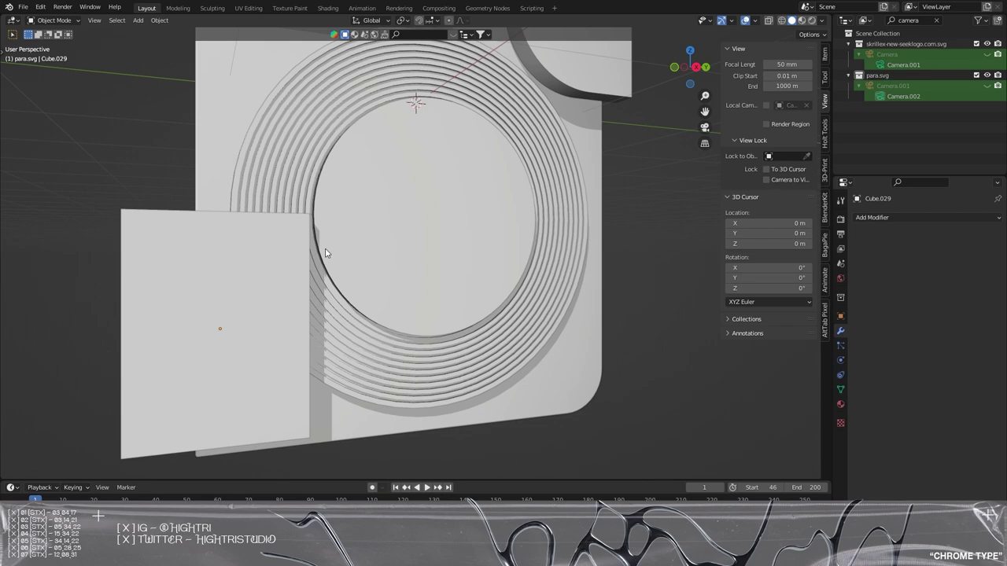
scroll(326, 253, "down", 4)
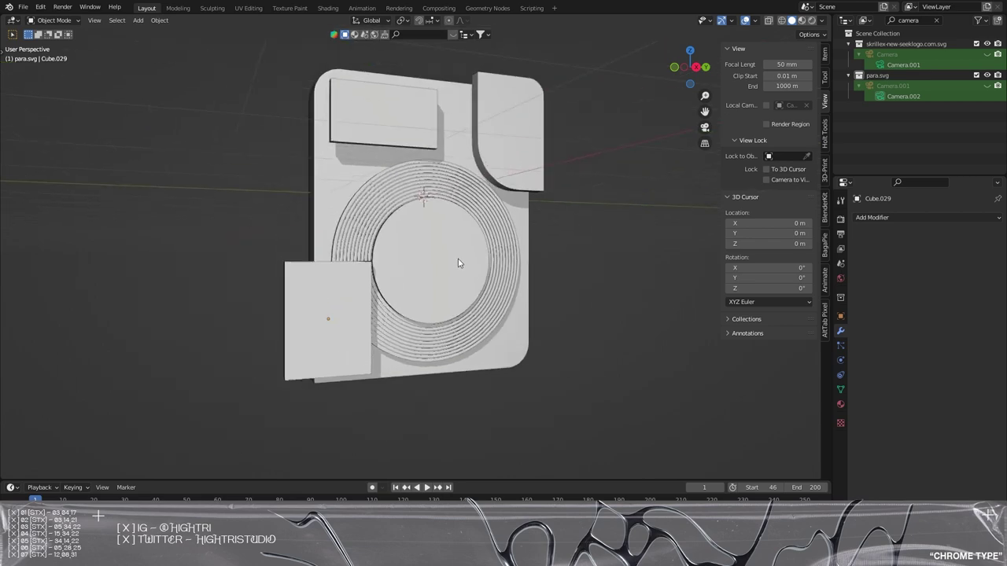
middle_click_drag(458, 263, 483, 323)
scroll(483, 323, "up", 3)
middle_click_drag(508, 291, 336, 260)
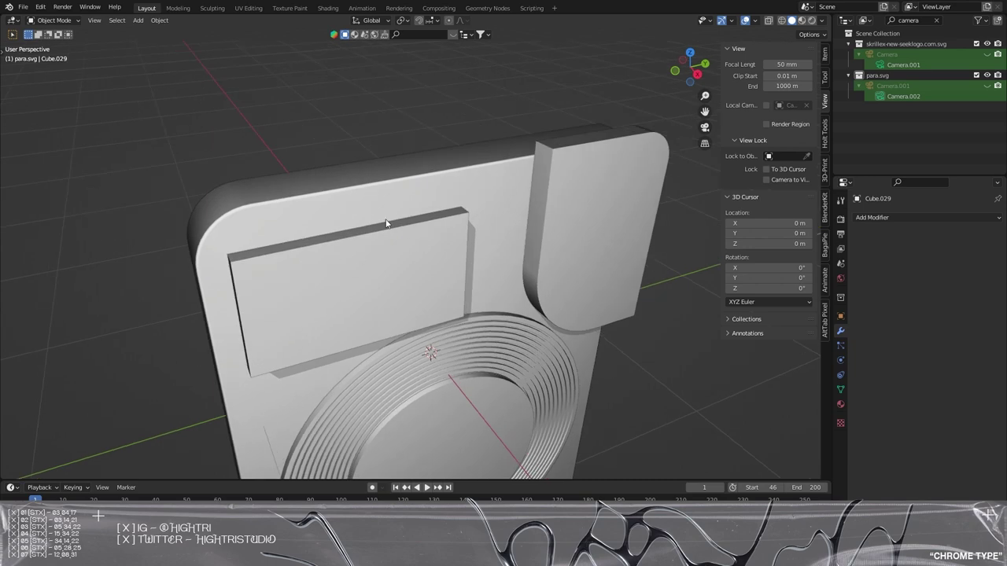
middle_click_drag(432, 333, 388, 296)
- Select the lower side plate and the upper rectangular plate and apply their rotation and scale
left_click(327, 317)
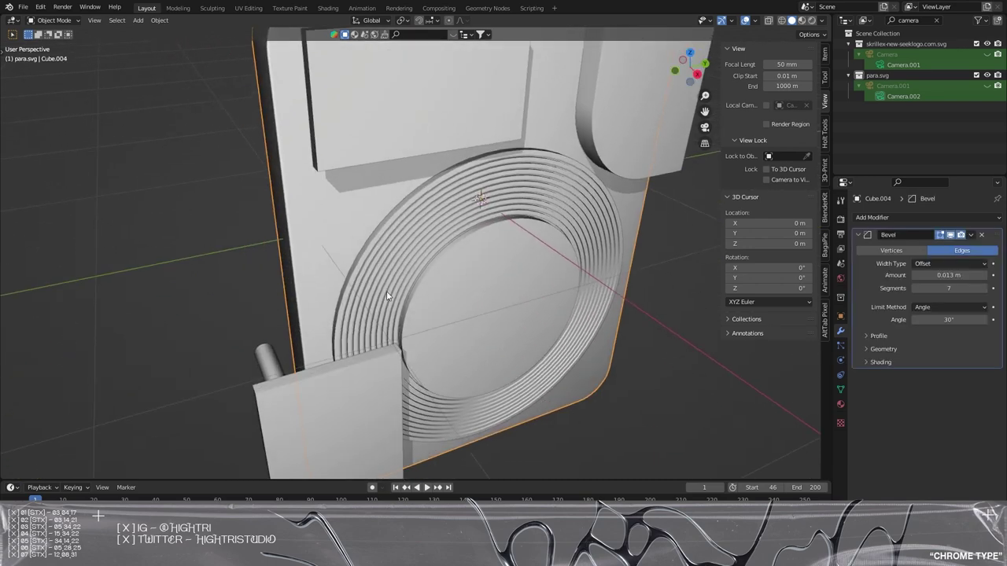
left_click(346, 396)
mouse_move(330, 254)
middle_mouse_down()
mouse_move(334, 309)
mouse_move(378, 299)
mouse_move(365, 270)
mouse_move(399, 175)
mouse_move(274, 374)
mouse_move(343, 262)
middle_mouse_up()
key("ctrl+a")
key("Escape")
key("ctrl+a")
left_click(262, 371)
left_click(358, 199, "shift")
key("ctrl+a")
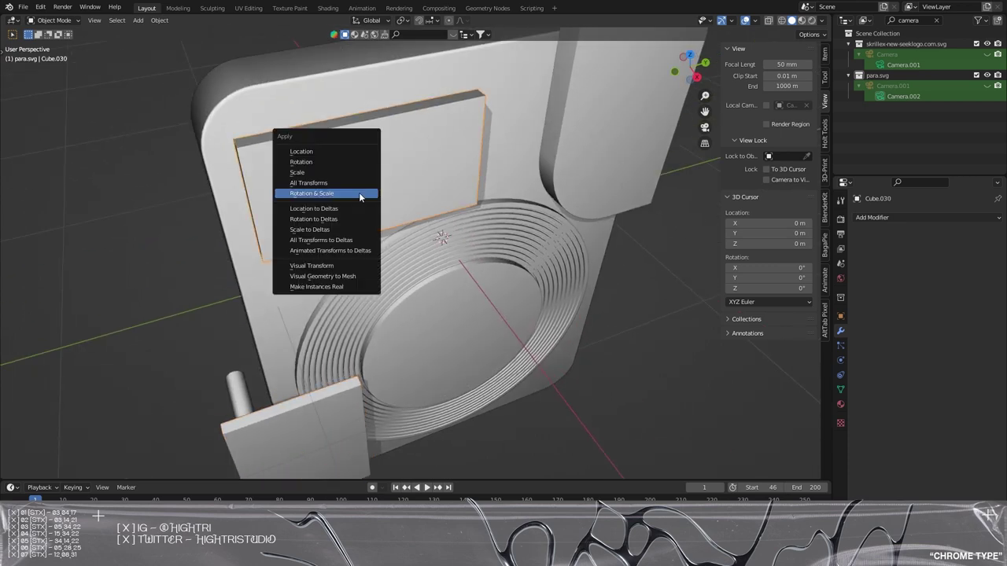
left_click(360, 196)
- Add the rounded corner plate to the selection and apply its rotation and scale
left_click(617, 147, "shift")
key("ctrl+a")
left_click(617, 147)
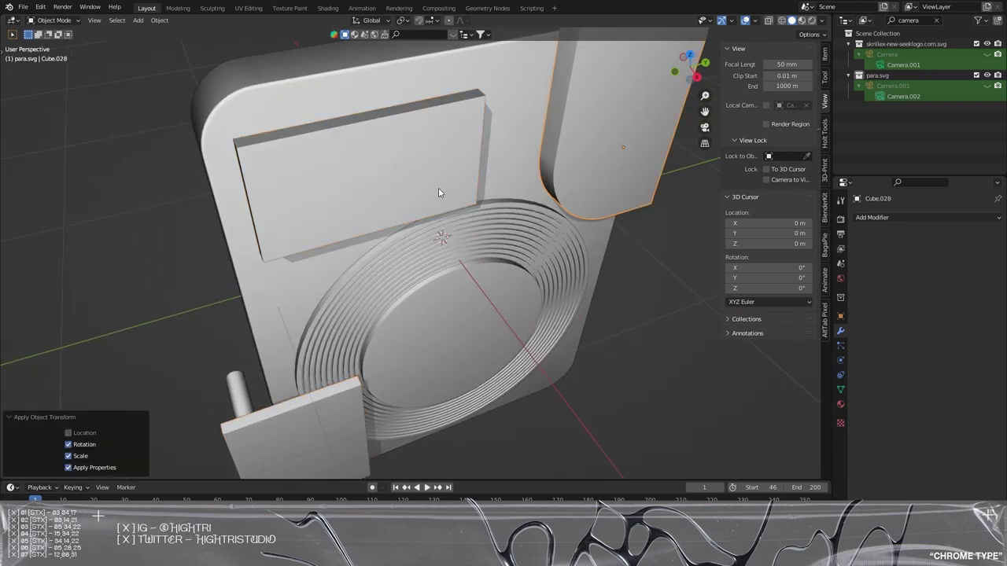
- Copy the slab's Bevel modifier to the lower, upper and rounded corner plates, and clear the selection
left_click(314, 416, "shift")
middle_click_drag(399, 303, 461, 291)
scroll(412, 254, "up", 4)
left_click(422, 249, "shift")
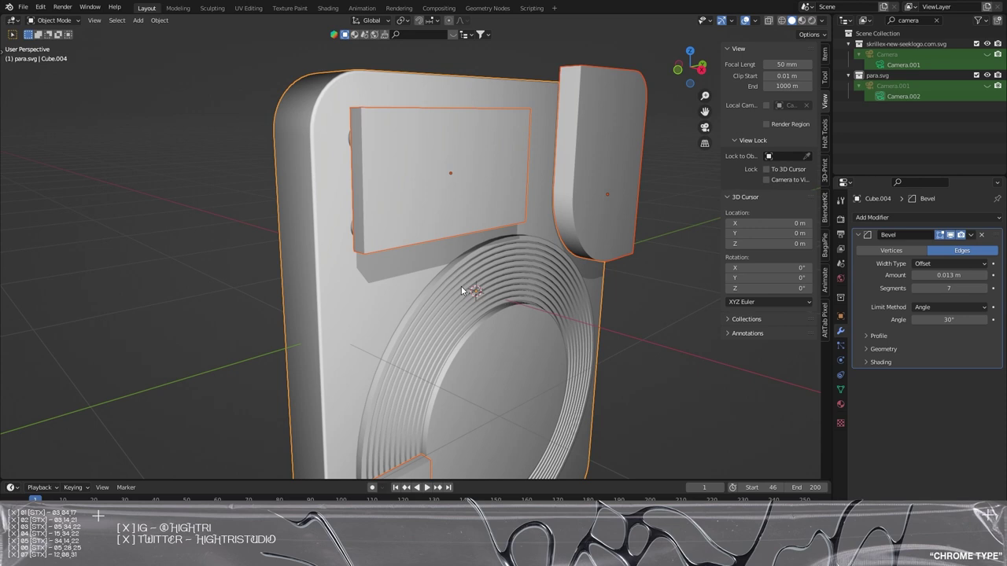
key("ctrl+l")
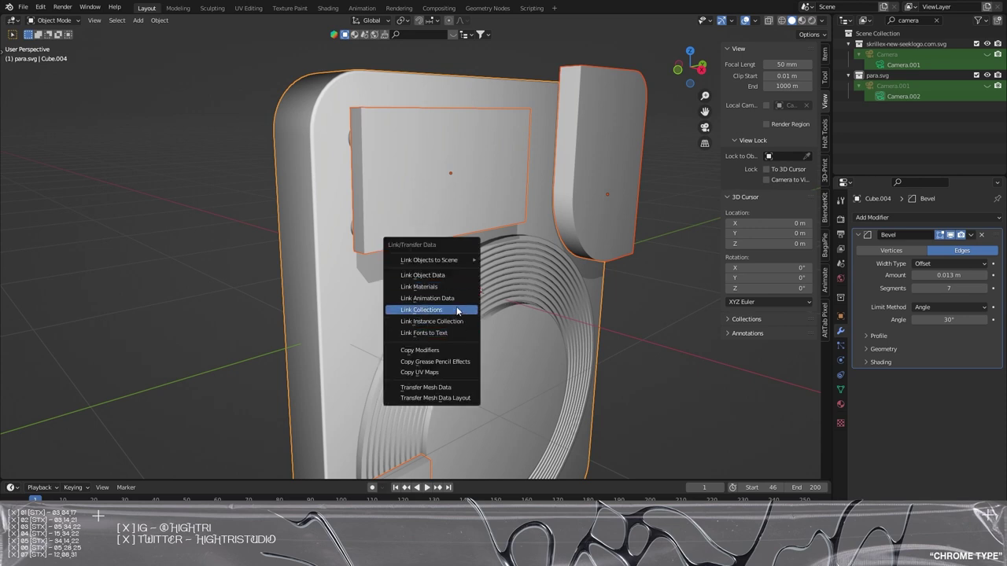
left_click(423, 350)
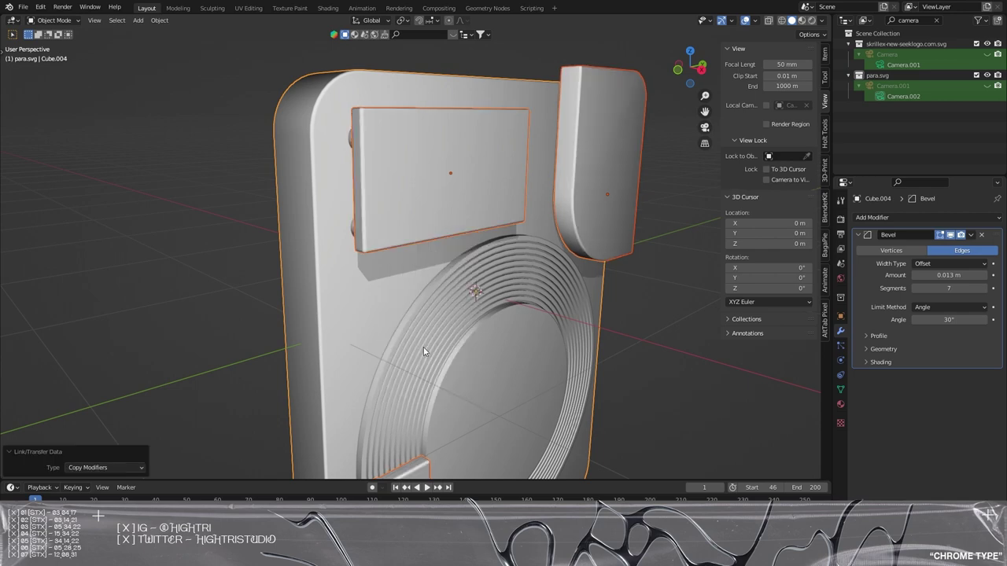
left_click(231, 228)
- Copy the small inner disc and paste a duplicate in place
middle_click_drag(489, 208, 385, 223)
scroll(384, 223, "down", 3)
middle_click_drag(489, 271, 482, 356)
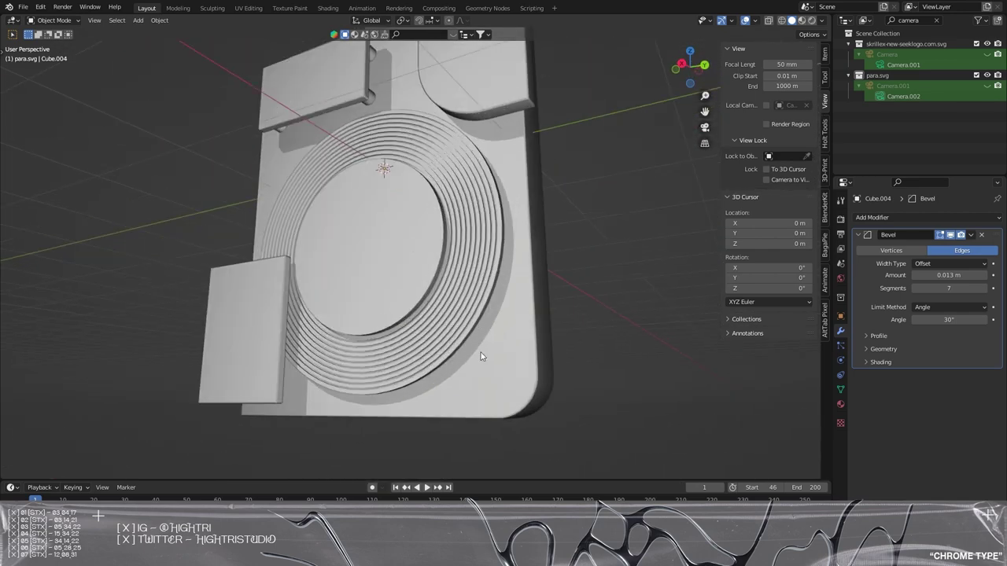
left_click(396, 272)
key("ctrl+c")
key("ctrl+v")
- In the right side view, shrink the pasted disc and move it to the slab's free rounded bottom corner
key("KP_3")
middle_click_drag(585, 324, 527, 284, "shift")
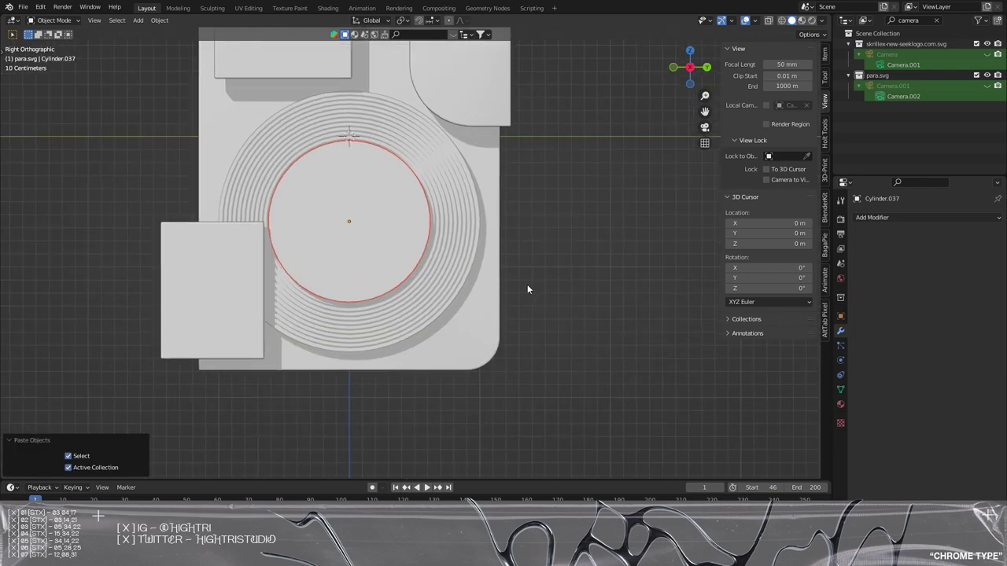
key("s")
left_click(395, 229)
key("g")
left_click(507, 343)
- Scale the shrunken disc along X so it stands out from the slab as a knob
scroll(582, 354, "up", 3)
middle_click_drag(609, 359, 432, 307)
key("s")
key("x")
left_click(241, 399)
- Select the corner knob's front face and bevel its rim by about 0.4 m into a single sloped chamfer
scroll(353, 317, "up", 5)
middle_click_drag(353, 316, 472, 315)
key("Tab")
left_click(400, 296)
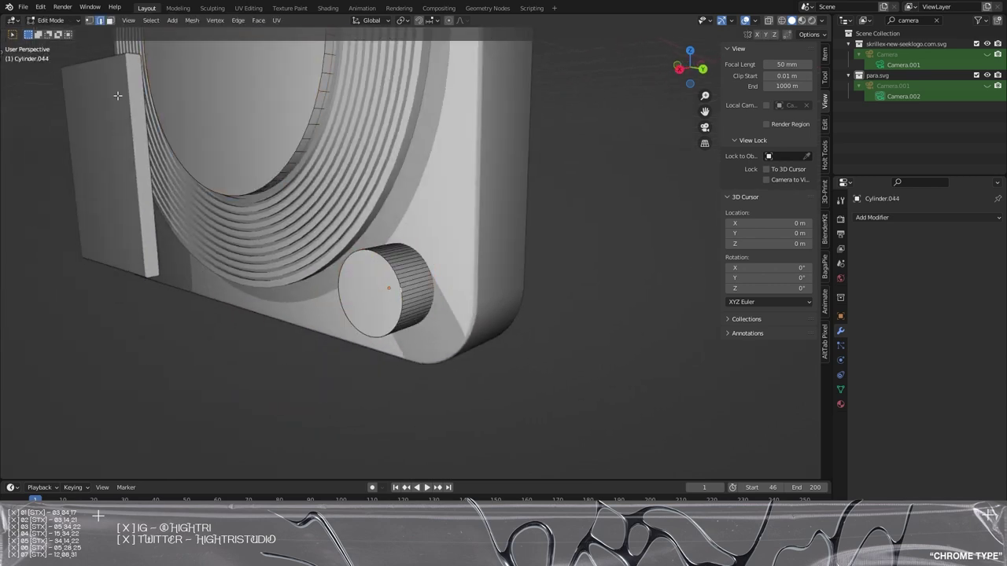
left_click(109, 20)
left_click(381, 291)
scroll(381, 291, "up", 2)
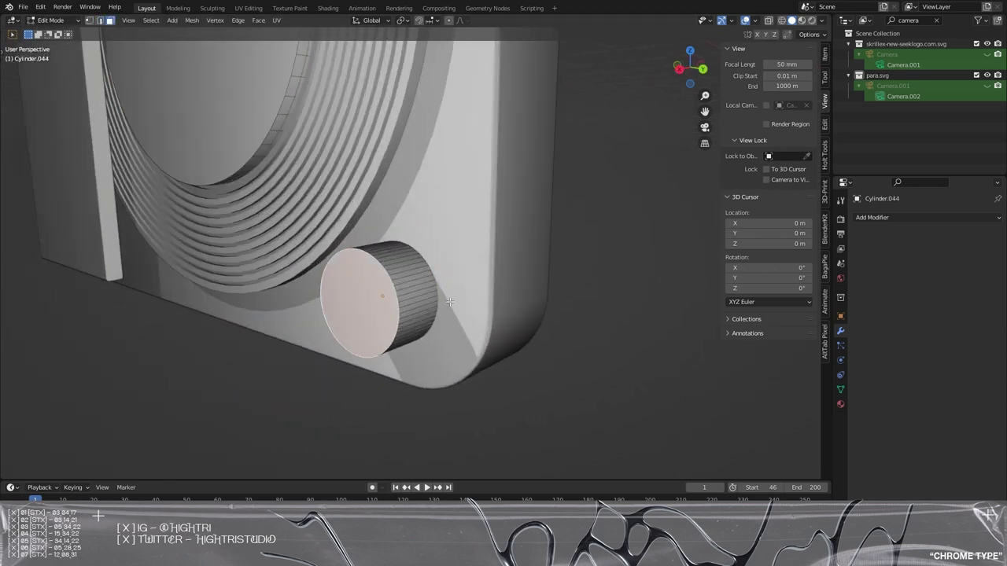
key("i")
left_click(352, 327)
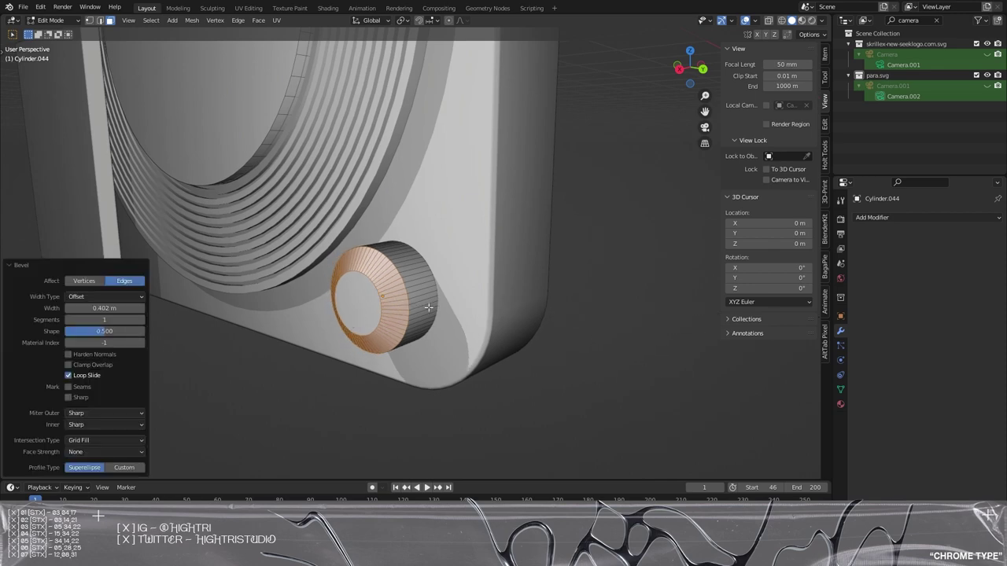
- Add an edge loop around the knob's side close to its slab-facing end
middle_click_drag(353, 327, 397, 219)
left_click(408, 245)
right_click(409, 245)
left_click(109, 20)
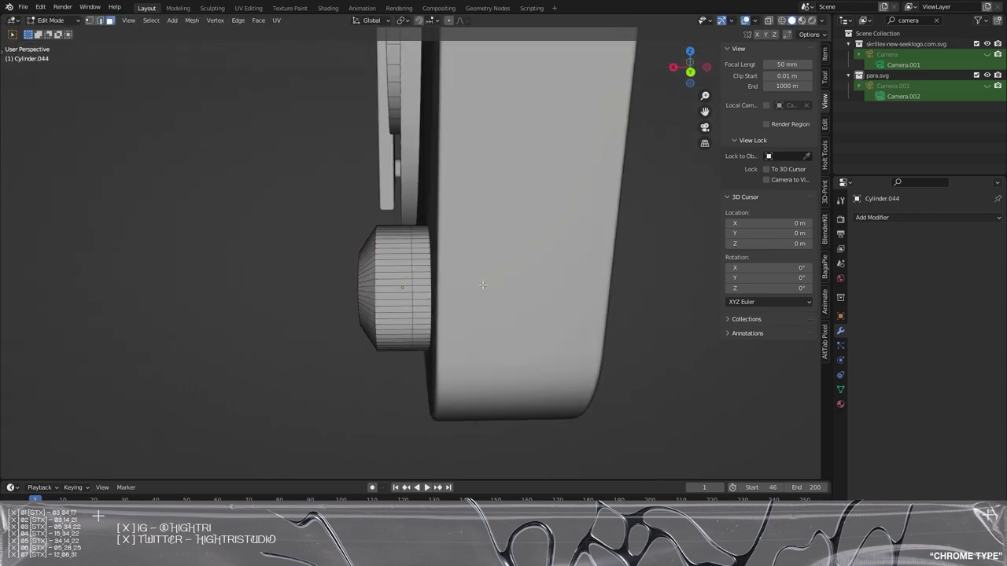
- Select the knob's narrow rear section in wireframe and scale it down to form a thinner neck
key("z")
left_click(338, 236)
left_click_drag(412, 204, 499, 417)
key("z")
left_click(571, 378)
key("s")
key("Escape")
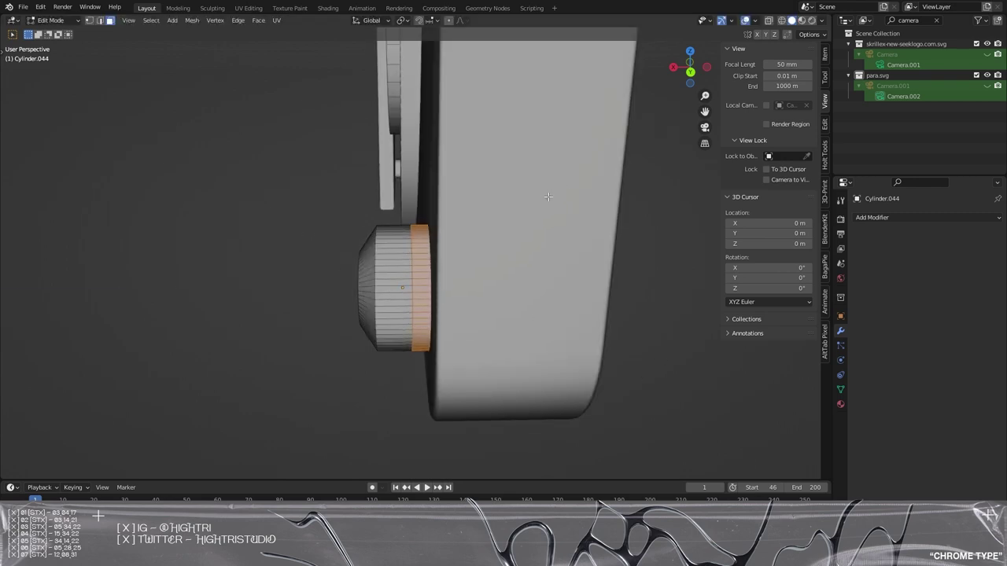
key("s")
left_click(528, 230)
- Copy the slab's Bevel modifier to the knob
middle_click_drag(528, 231, 418, 236)
key("Tab")
left_click(589, 292, "shift")
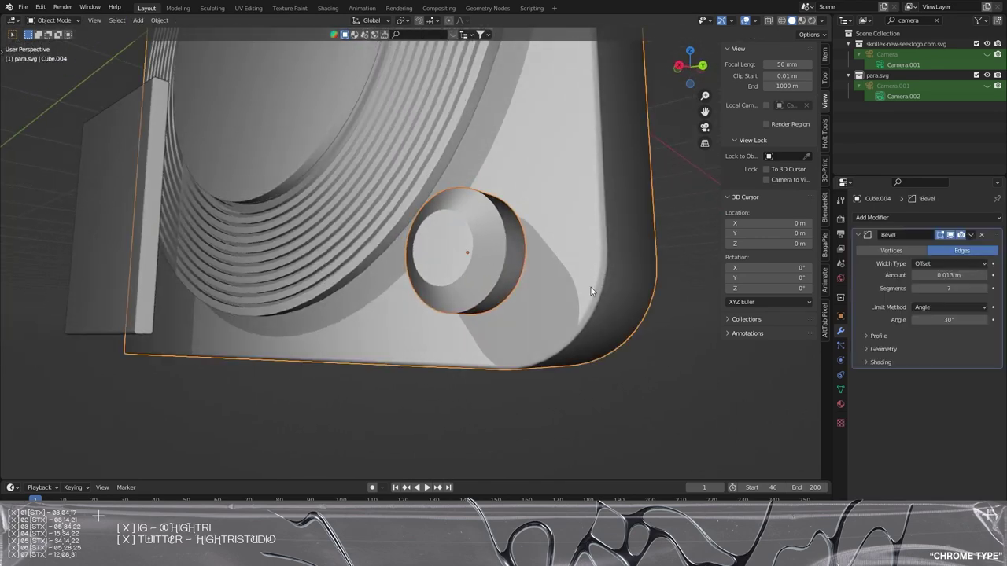
key("ctrl+l")
left_click(591, 288)
left_click(652, 338)
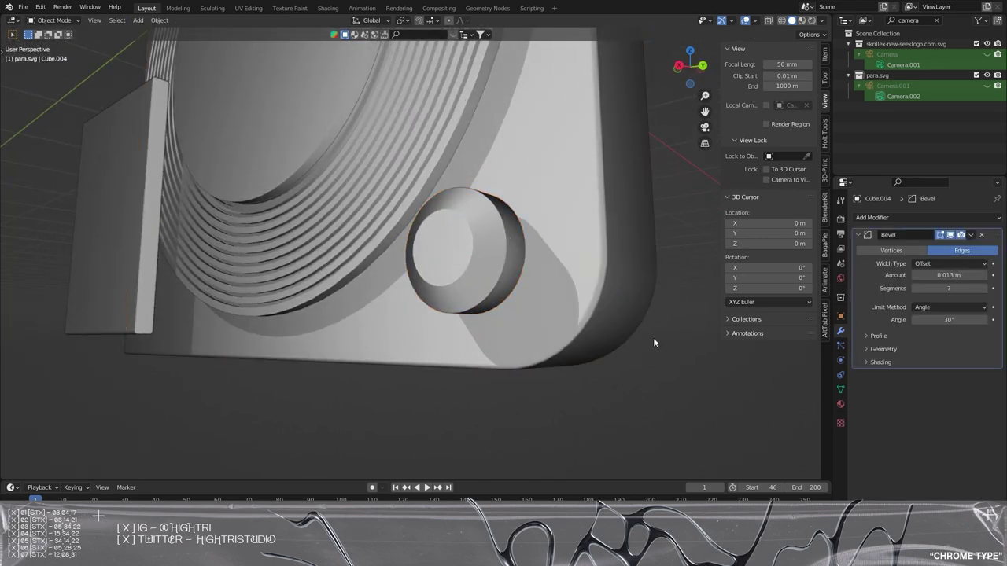
- Apply the knob's scale and set its Bevel amount to 0.006 m
left_click(464, 252)
key("ctrl+a")
left_click(429, 225)
middle_click_drag(368, 431, 497, 295)
left_click(568, 306)
left_click(507, 275)
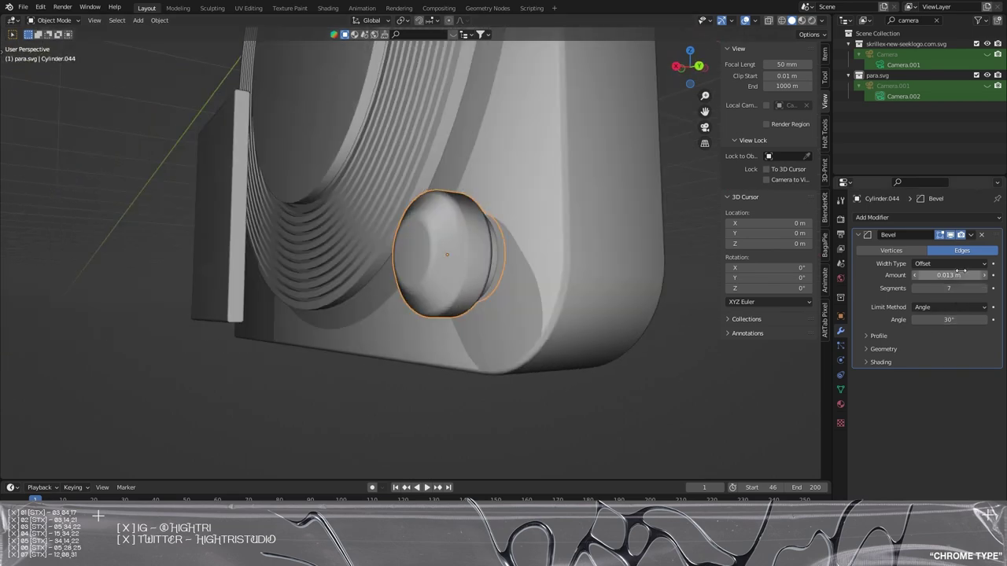
left_click_drag(958, 275, 924, 276)
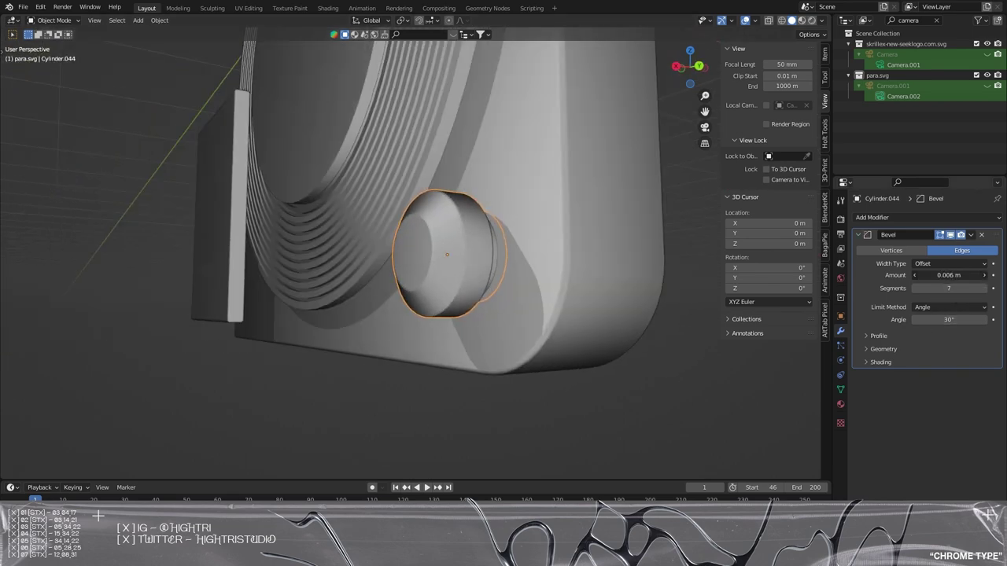
left_click(503, 256)
- In the right side view, duplicate the knob, place the copy diagonally above it near the slab's edge, and shrink it to roughly half size
key("KP_3")
left_click(520, 257)
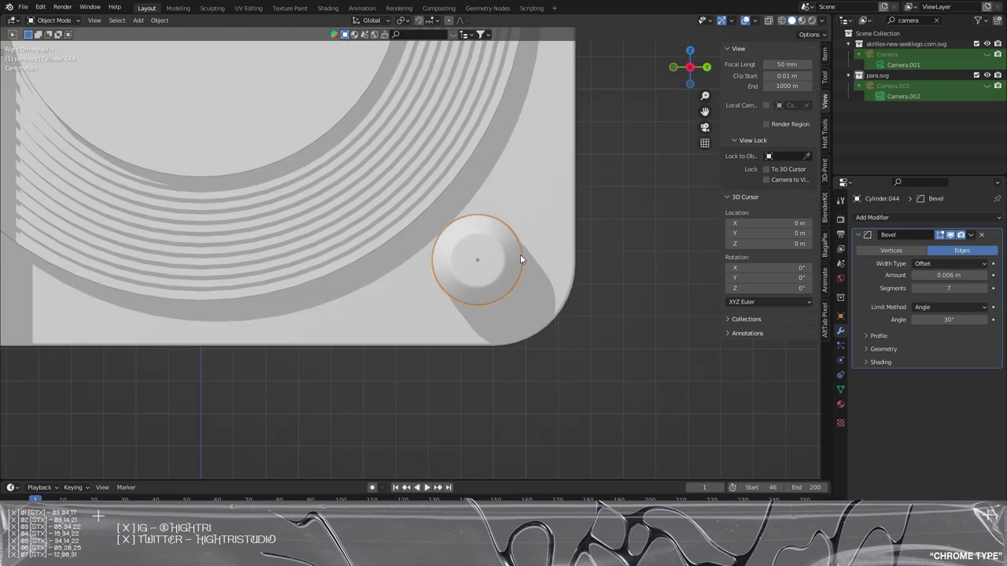
middle_click_drag(589, 238, 466, 337, "shift")
key("shift+d")
left_click(503, 245)
key("s")
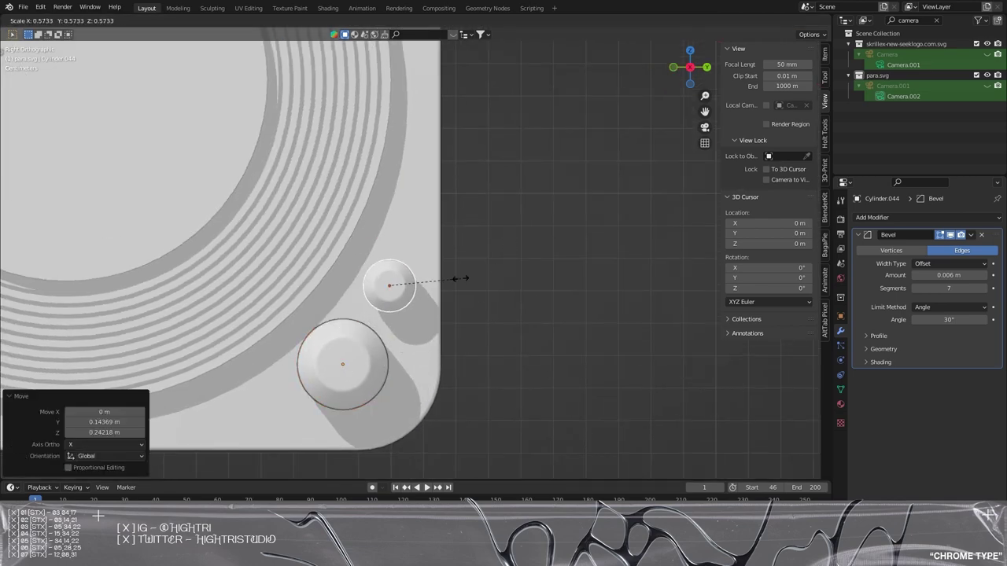
left_click(461, 281)
key("g")
left_click(456, 281)
- Move the small knob along X so it sits against the slab's front face
middle_click_drag(456, 281, 346, 322)
key("g")
key("x")
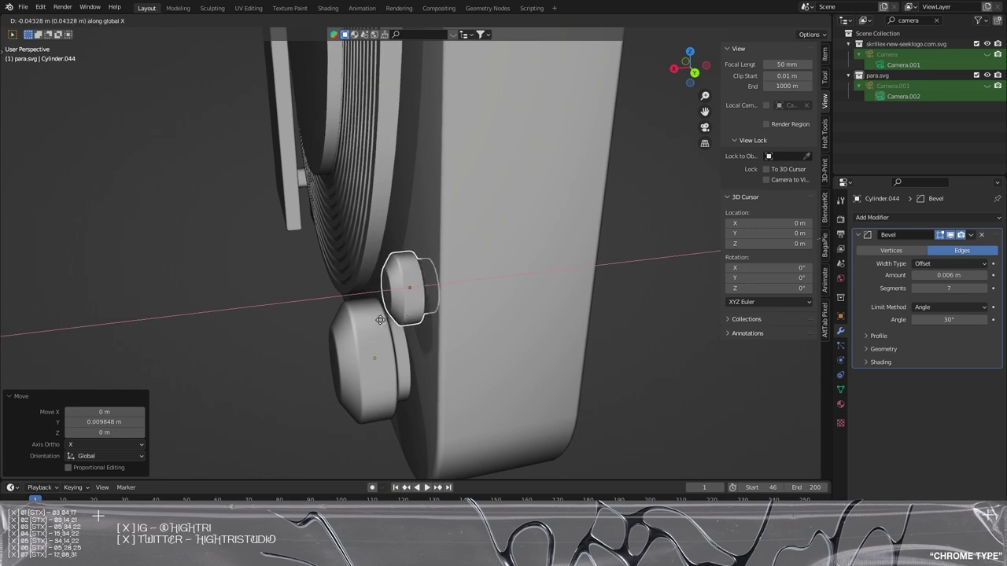
left_click(252, 306)
left_click(253, 306)
middle_click_drag(252, 306, 489, 268)
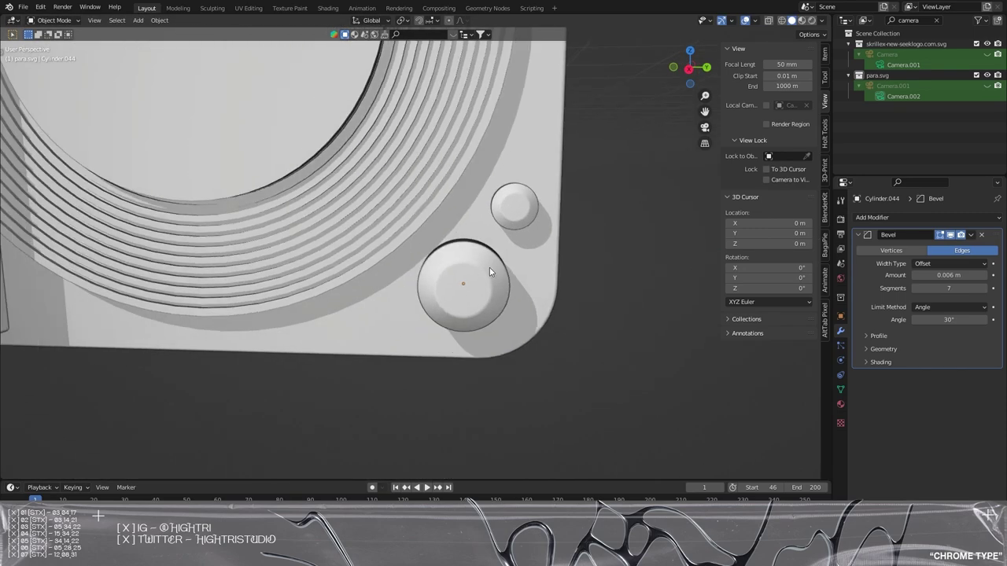
key("KP_3")
left_click(534, 337)
key("Tab")
scroll(509, 289, "down", 2)
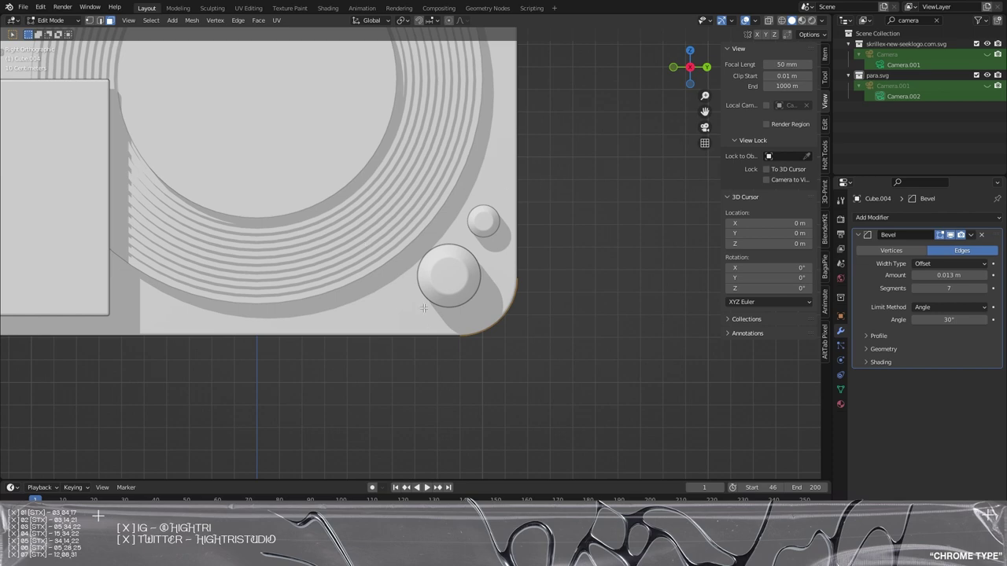
key("Tab")
middle_click_drag(423, 308, 433, 246)
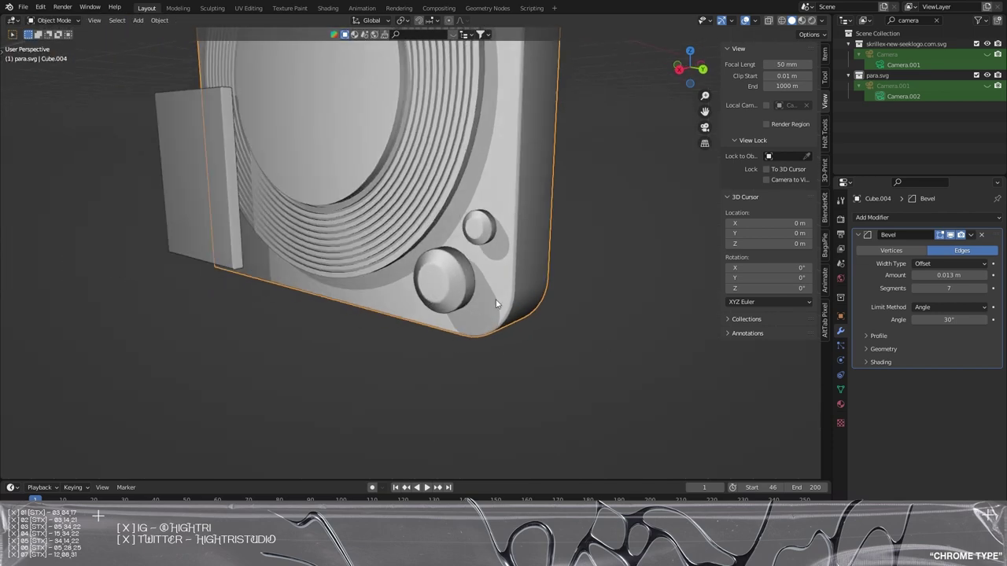
middle_click_drag(496, 303, 525, 279)
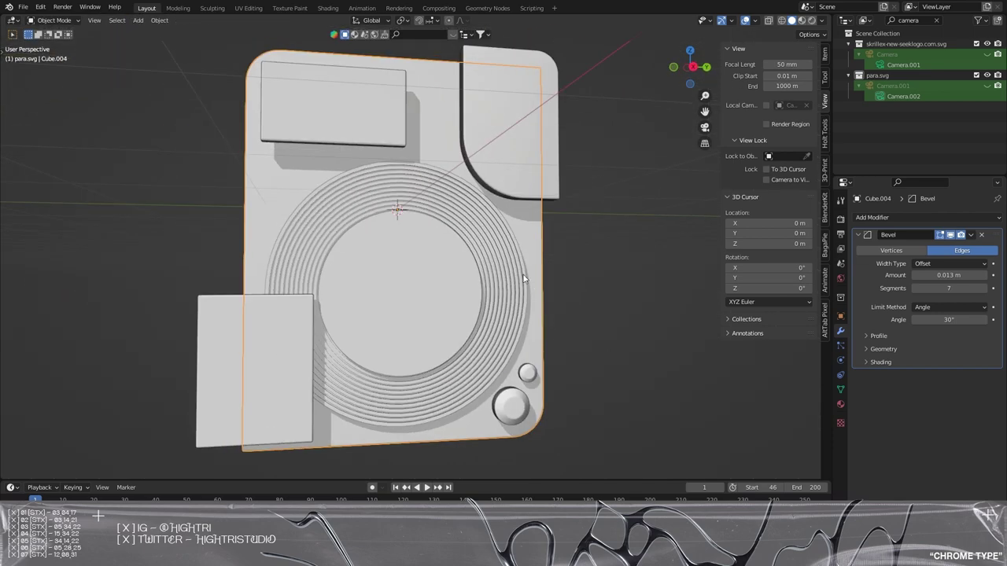
- Paste a copy of the small knob, move it to the opposite side of the slab below the upper plate, and enlarge it
key("KP_3")
left_click(516, 326)
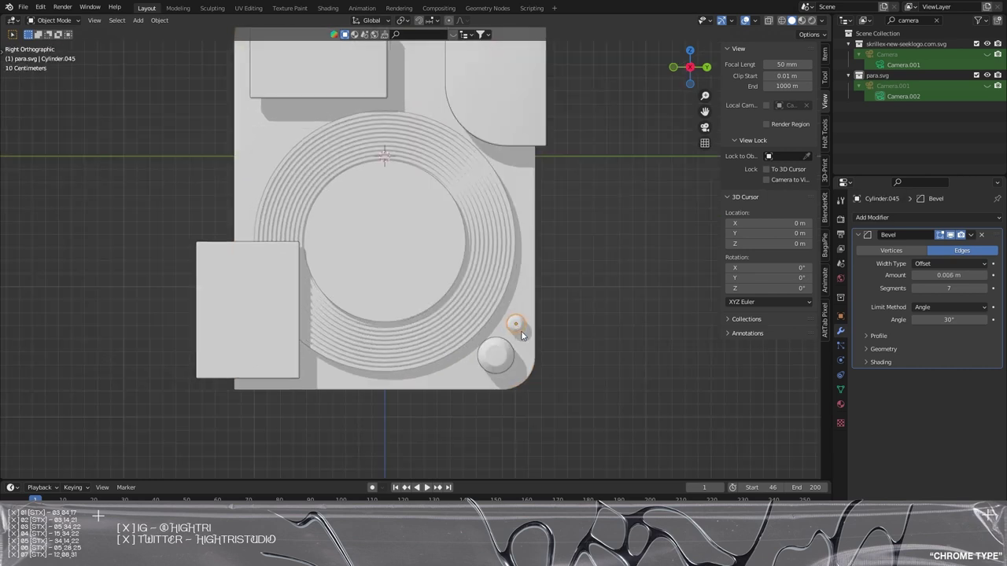
key("ctrl+c")
key("ctrl+v")
middle_click_drag(577, 358, 632, 438, "shift")
key("g")
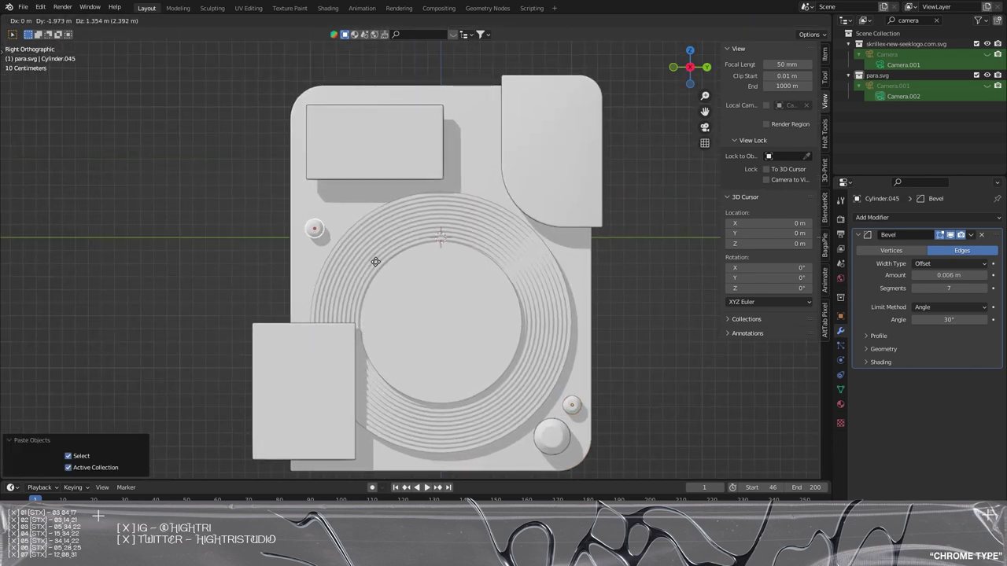
left_click(377, 269)
key("s")
left_click(434, 278)
key("g")
left_click(432, 273)
- Paste another copy of the enlarged knob and place it diagonally above the first, just under the upper plate
key("ctrl+c")
key("ctrl+v")
key("g")
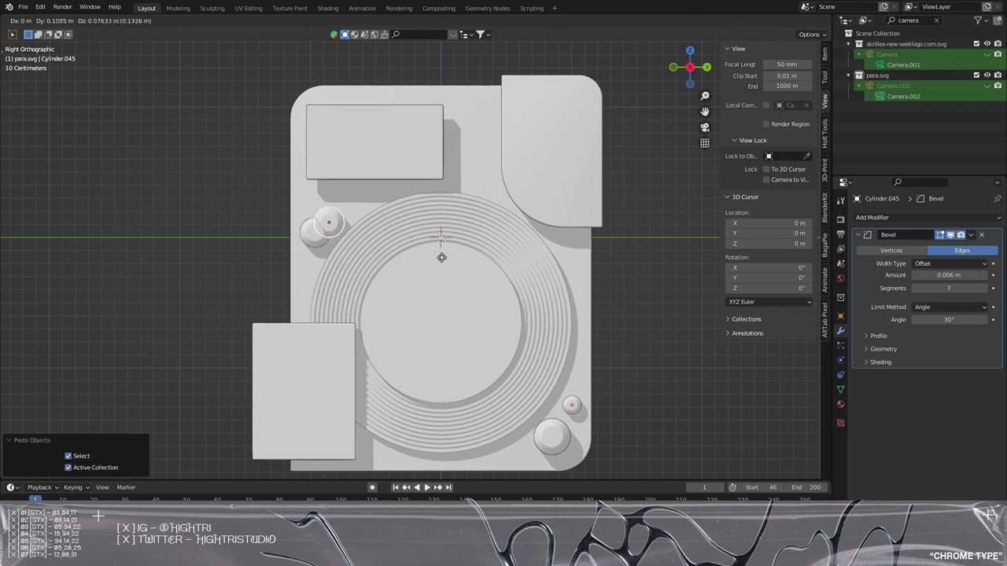
left_click(458, 238)
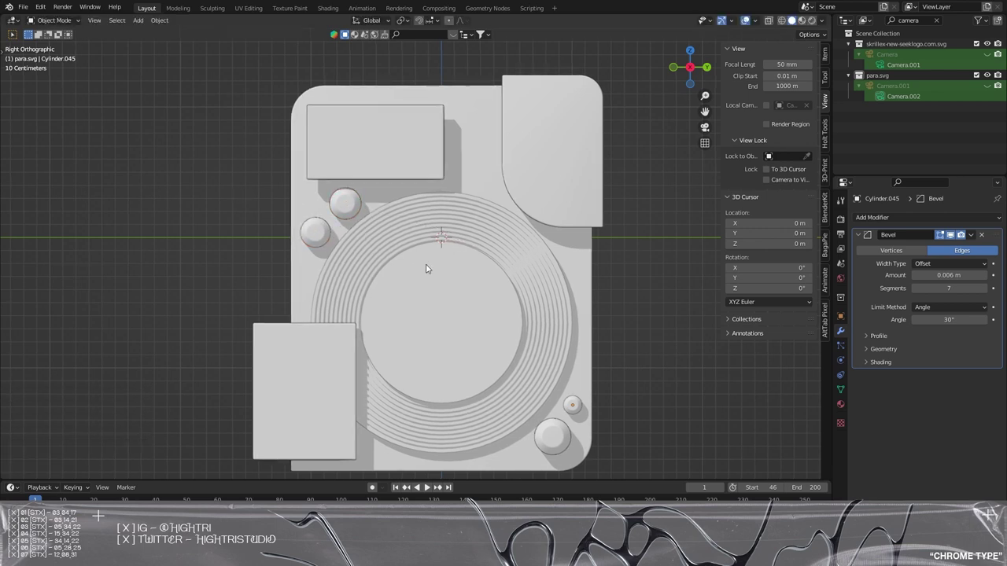
- Bevel the lower plate's two outer corner edges with multiple segments to round the side overhanging the slab
scroll(425, 269, "down", 1)
scroll(576, 303, "up", 1)
mouse_move(577, 303)
middle_mouse_down("shift")
mouse_move(571, 312)
mouse_move(573, 281)
mouse_move(565, 301)
middle_mouse_up("shift")
scroll(565, 301, "down", 2)
middle_click_drag(275, 318, 469, 292, "shift")
left_click(313, 285)
scroll(469, 292, "up", 3)
key("Tab")
left_click(474, 276)
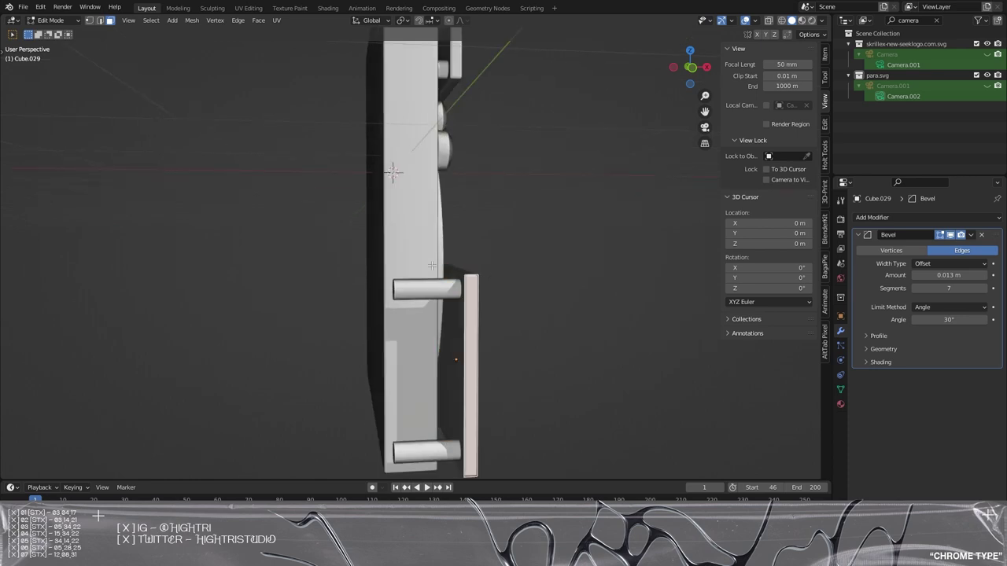
left_click(99, 21)
left_click(471, 274)
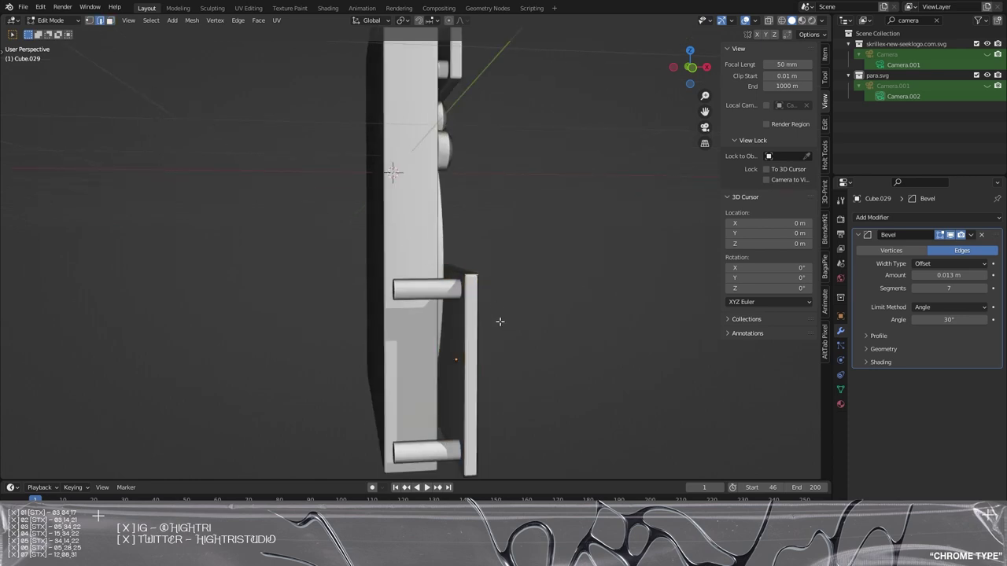
left_click(476, 477, "shift")
key("KP_3")
scroll(504, 377, "up", 1)
middle_click_drag(448, 326, 555, 329, "shift")
key("ctrl+b")
scroll(542, 290, "up", 11)
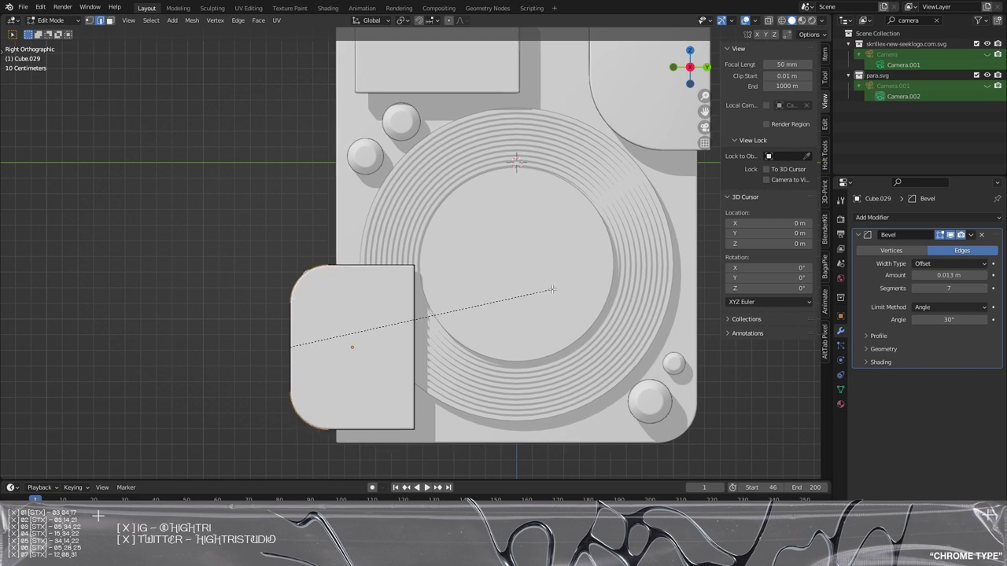
left_click(456, 287)
- Select the lower plate's rounded outer side in wireframe and move it inward along Y to narrow the plate
middle_click_drag(456, 287, 504, 226, "shift")
key("z")
left_click(411, 234)
left_click_drag(274, 173, 410, 450)
key("g")
key("x")
left_click(464, 345)
key("g")
key("y")
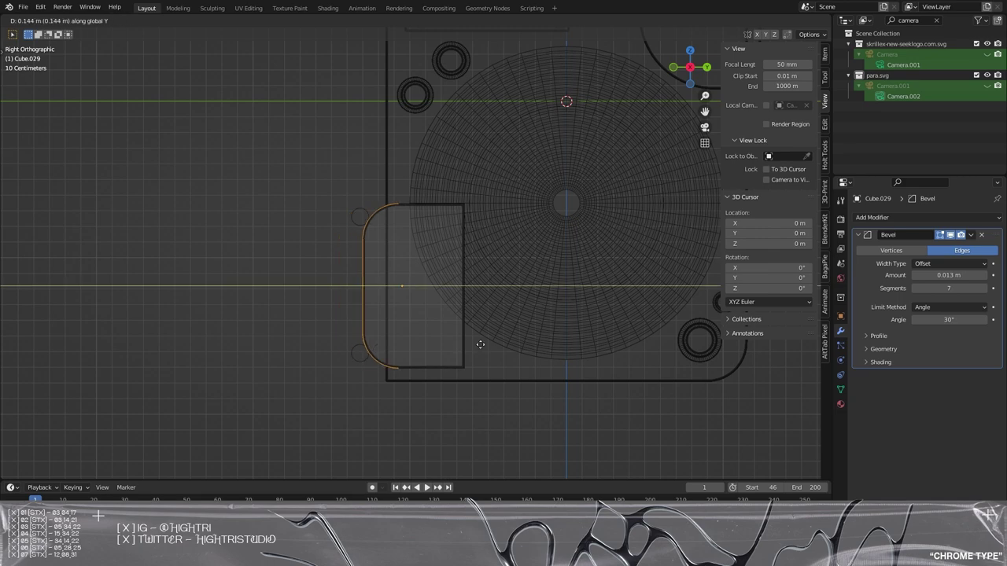
left_click(528, 331)
- Move the lower plate's two pegs about 0.256 m along Y to sit behind its rounded corners, and restore solid shading
key("Tab")
left_click(359, 226)
left_click(359, 347, "shift")
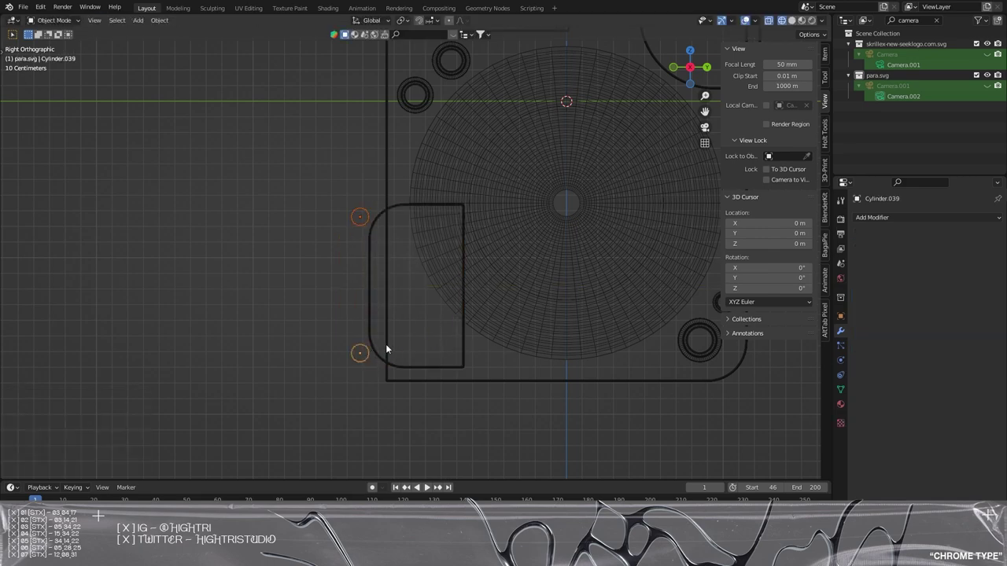
key("g")
key("y")
left_click(442, 341)
key("shift+z")
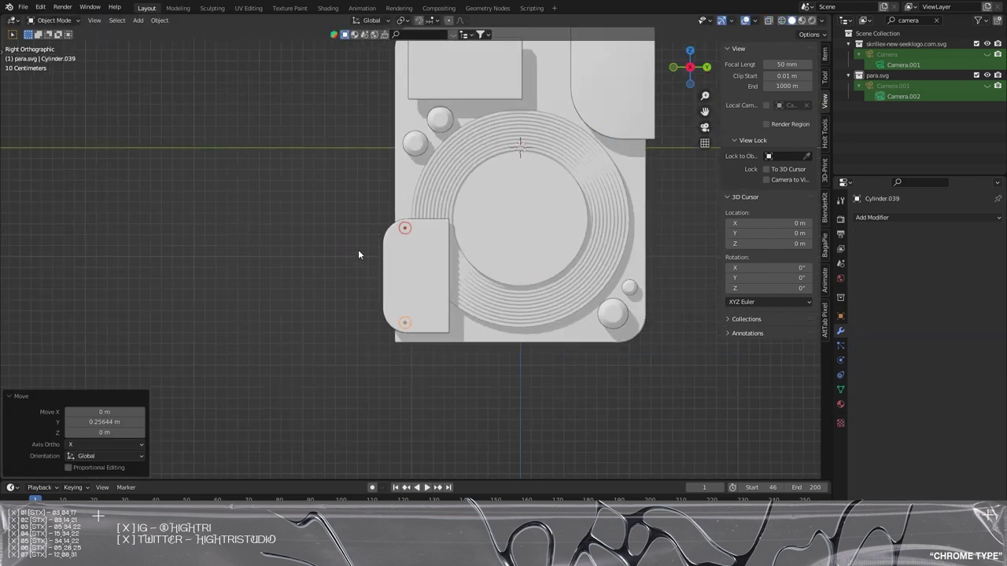
- Add a NURBS circle with a 1 m radius at the world origin
middle_click_drag(359, 252, 474, 235)
scroll(548, 310, "up", 4)
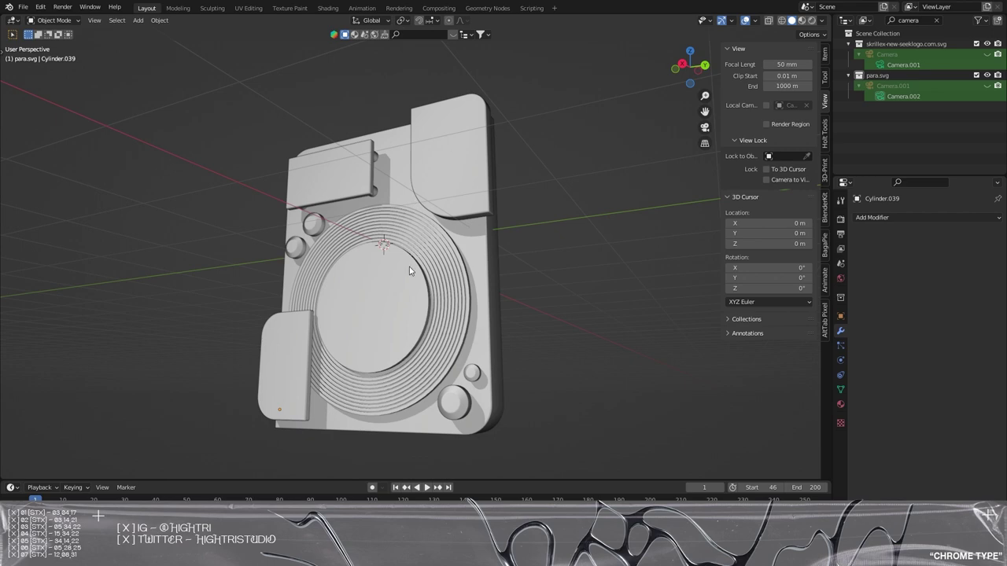
key("KP_3")
scroll(365, 275, "up", 3)
middle_click_drag(365, 277, 424, 285)
key("shift+a")
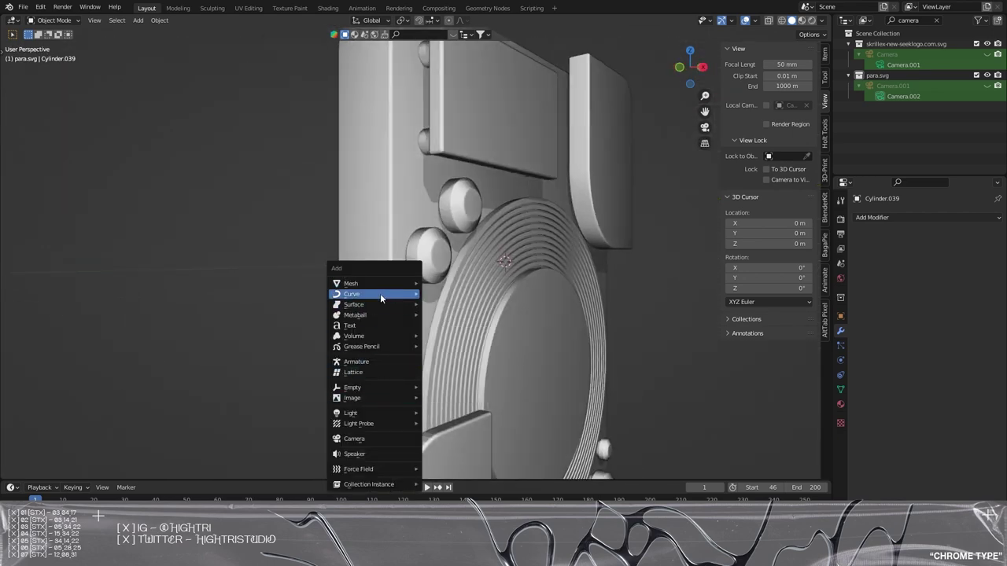
mouse_move(391, 295)
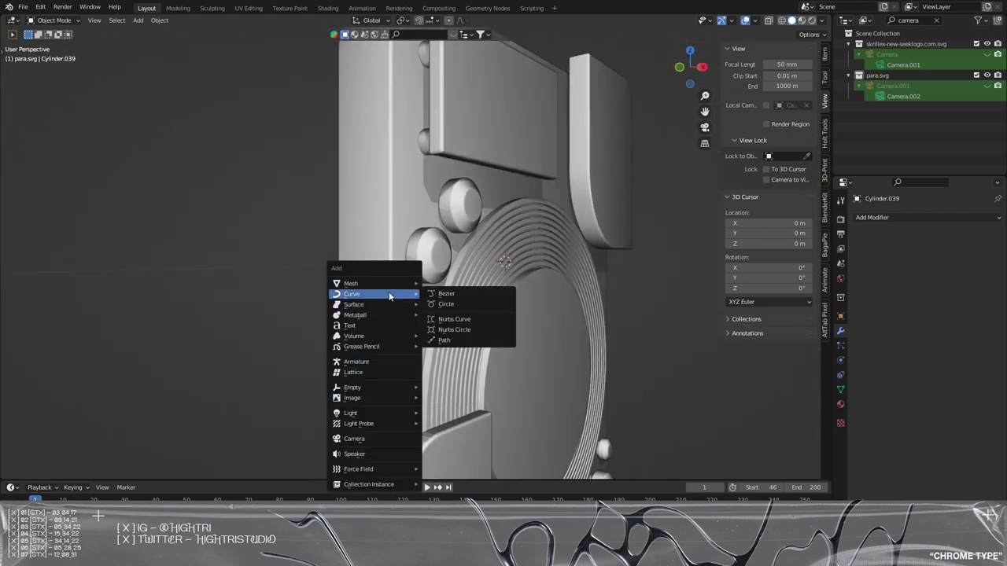
left_click(449, 338)
scroll(541, 292, "down", 4)
middle_click_drag(541, 293, 555, 328)
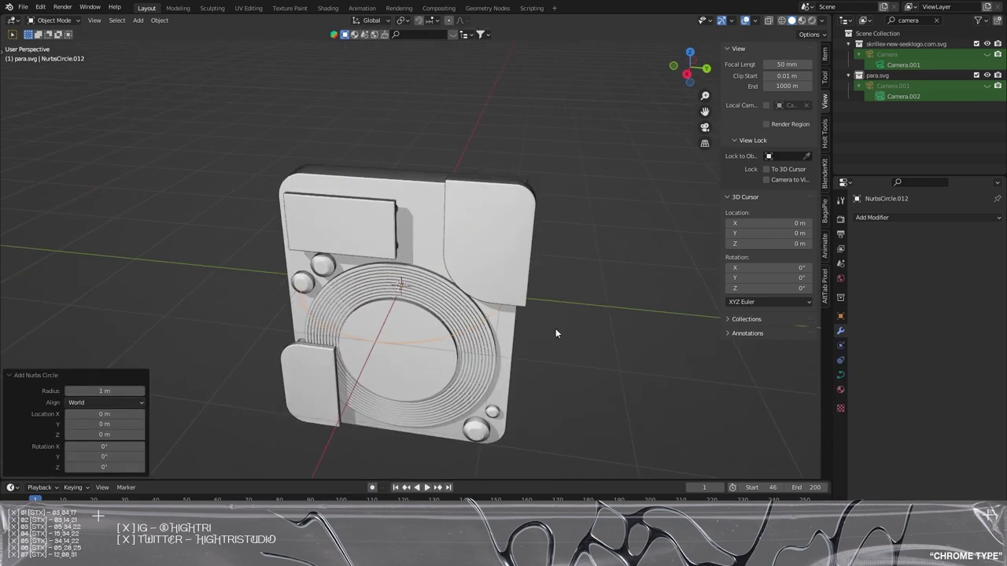
- Add a NURBS path with a 1 m radius at the world origin
mouse_move(467, 306)
middle_mouse_down()
mouse_move(483, 256)
mouse_move(492, 263)
mouse_move(459, 306)
middle_mouse_up()
key("shift+a")
mouse_move(430, 236)
left_click(467, 279)
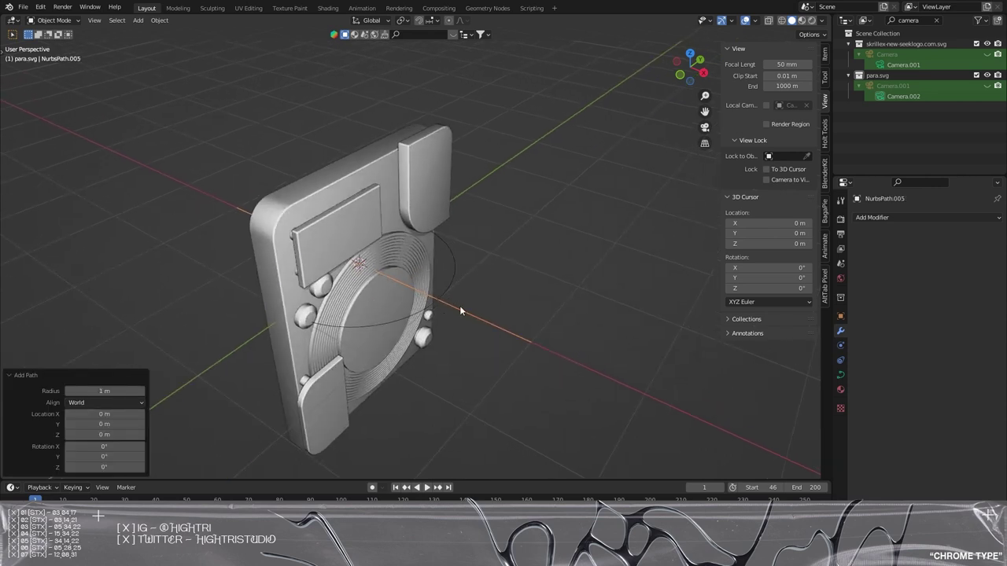
- Set the NURBS path's bevel mode to Object and pick the NURBS circle as its bevel object
left_click(841, 376)
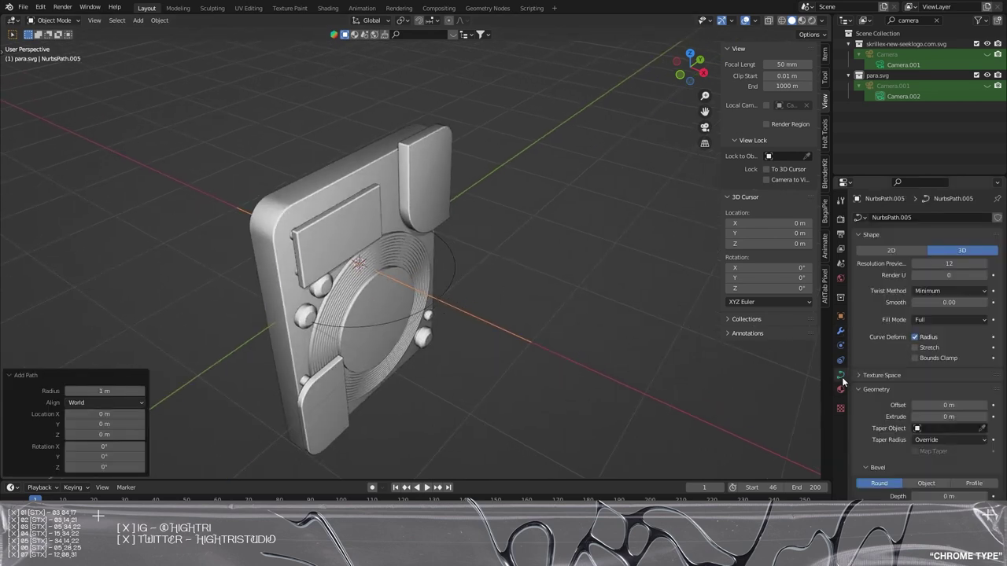
scroll(897, 410, "down", 2)
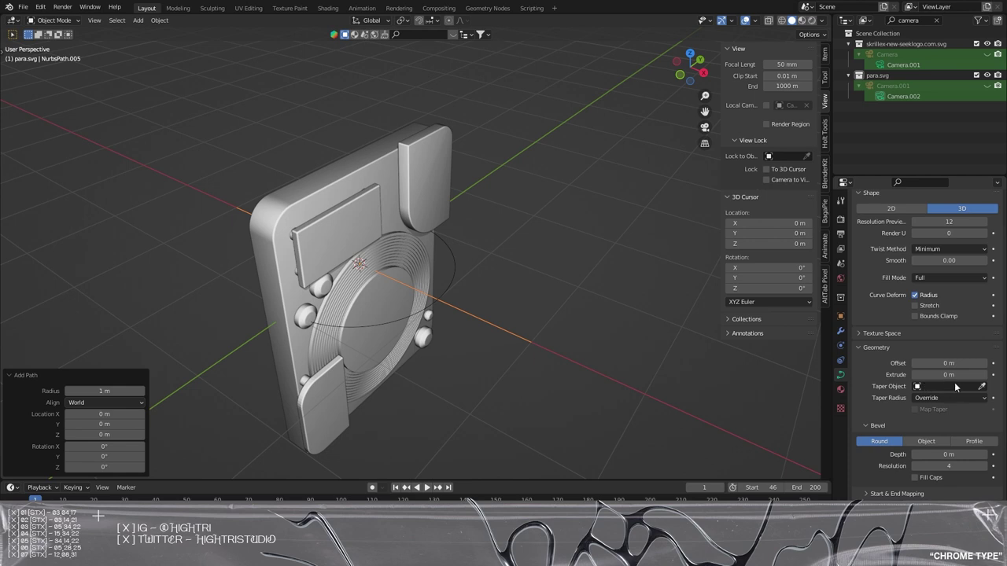
left_click(926, 441)
scroll(902, 419, "down", 2)
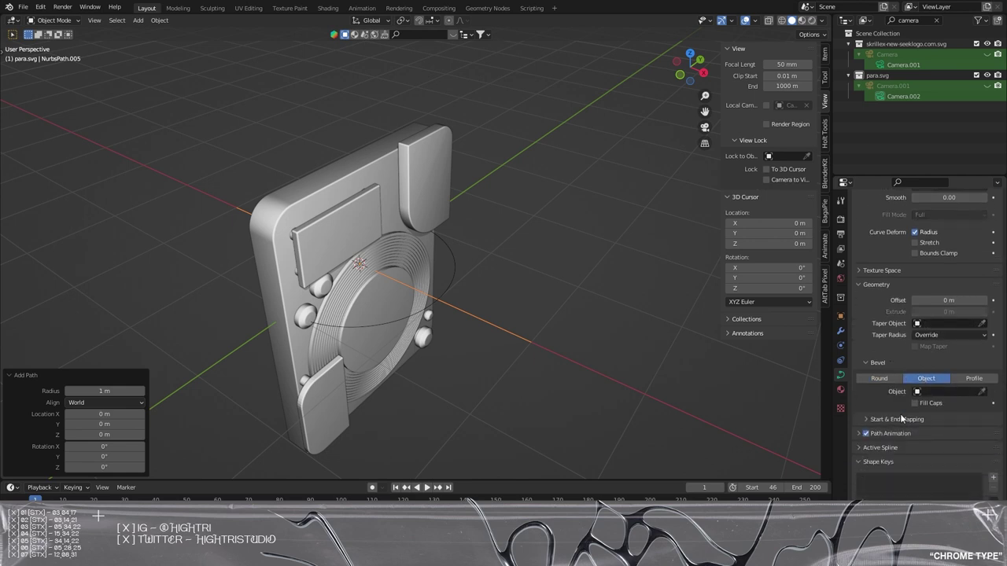
left_click(981, 391)
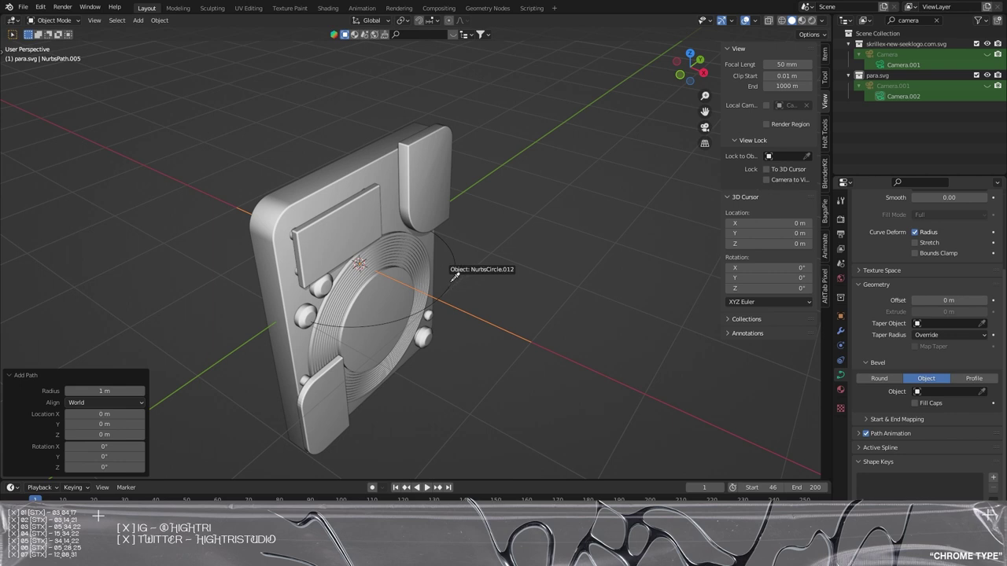
left_click(453, 277)
middle_click_drag(496, 281, 402, 294)
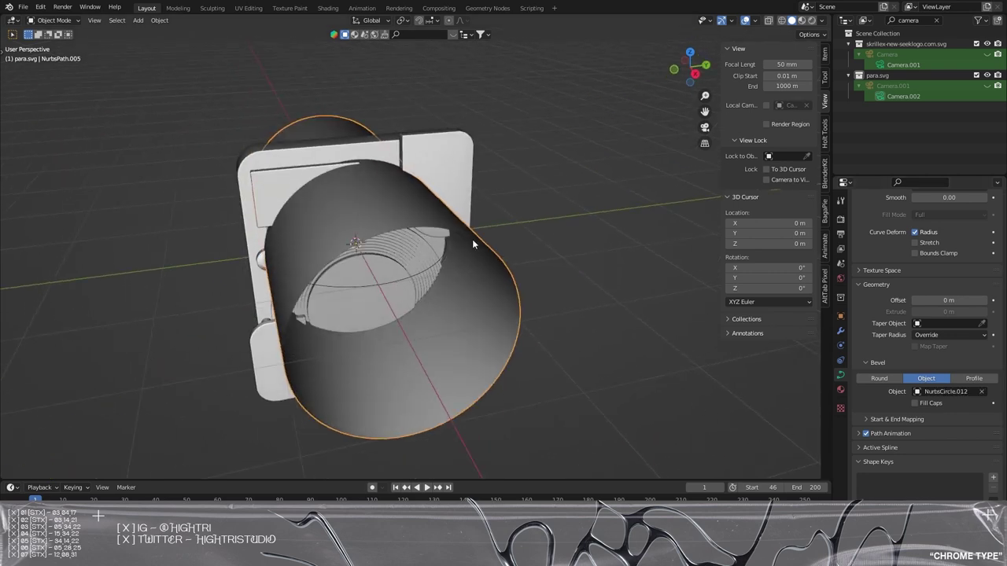
- Scale down the NURBS circle so the path becomes a thin tube, and select the tube again
left_click(408, 280)
scroll(424, 283, "up", 3)
key("s")
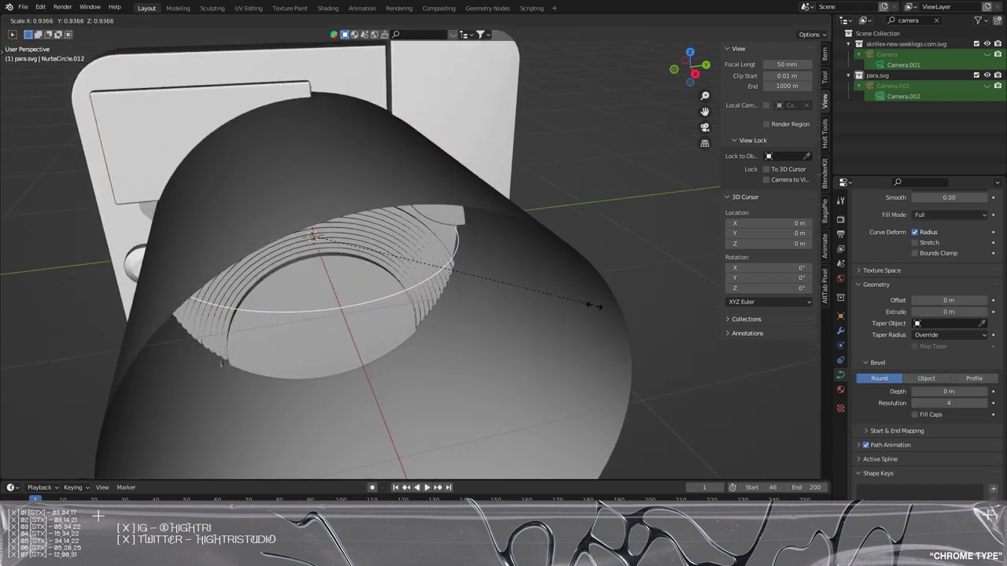
left_click(336, 236)
left_click(384, 363)
middle_click_drag(409, 376, 538, 366)
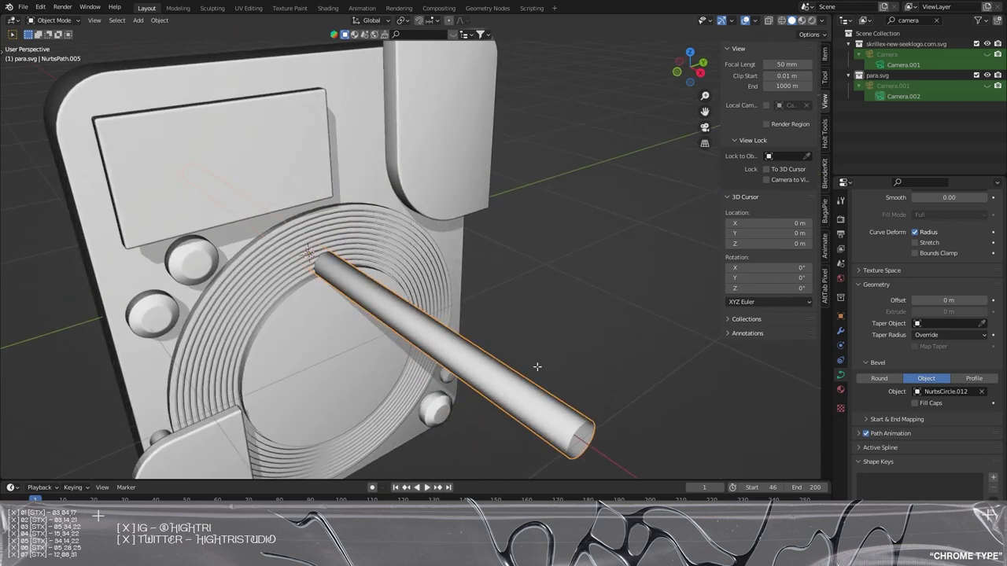
- Try bending the tube by moving its path control points in Edit Mode, undoing each move
key("Tab")
middle_click_drag(476, 356, 443, 333)
left_click(415, 306)
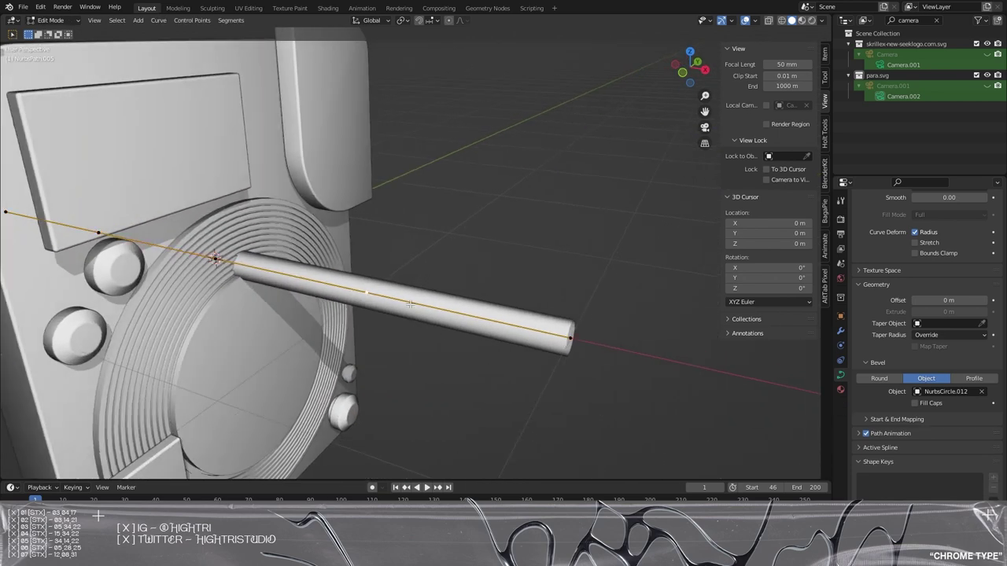
key("g")
left_click(525, 71)
key("ctrl+z")
scroll(434, 238, "down", 4)
middle_click_drag(433, 239, 458, 289)
key("g")
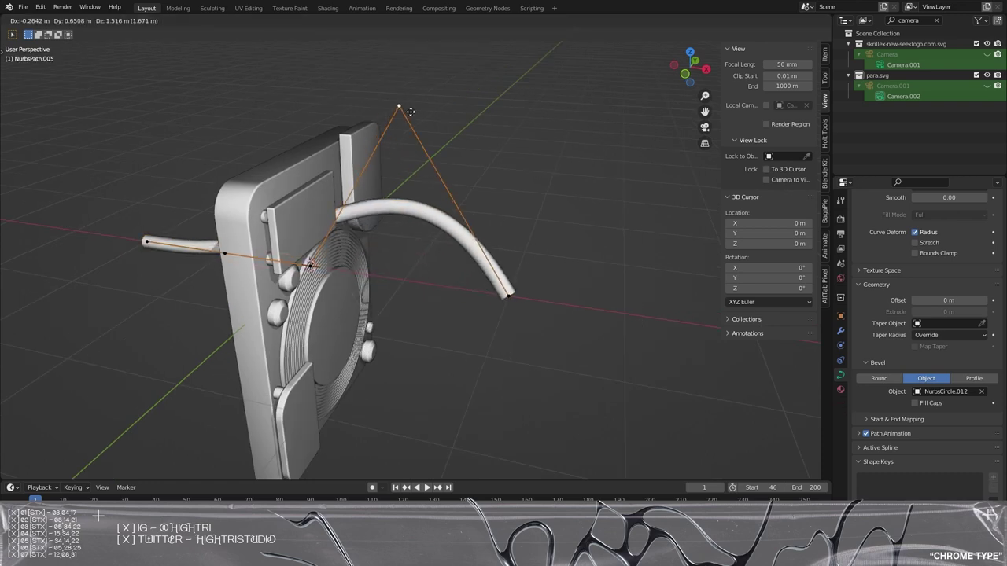
left_click(408, 90)
key("ctrl+z")
middle_click_drag(394, 207, 340, 371)
key("g")
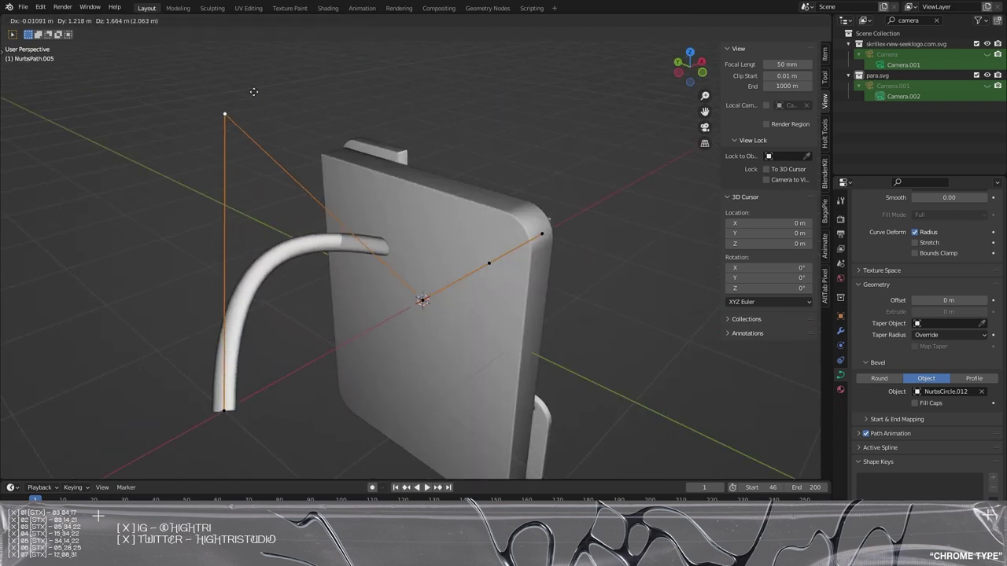
left_click(285, 90)
middle_click_drag(491, 228, 417, 240)
left_click(421, 287)
key("g")
left_click(450, 394)
key("ctrl+z")
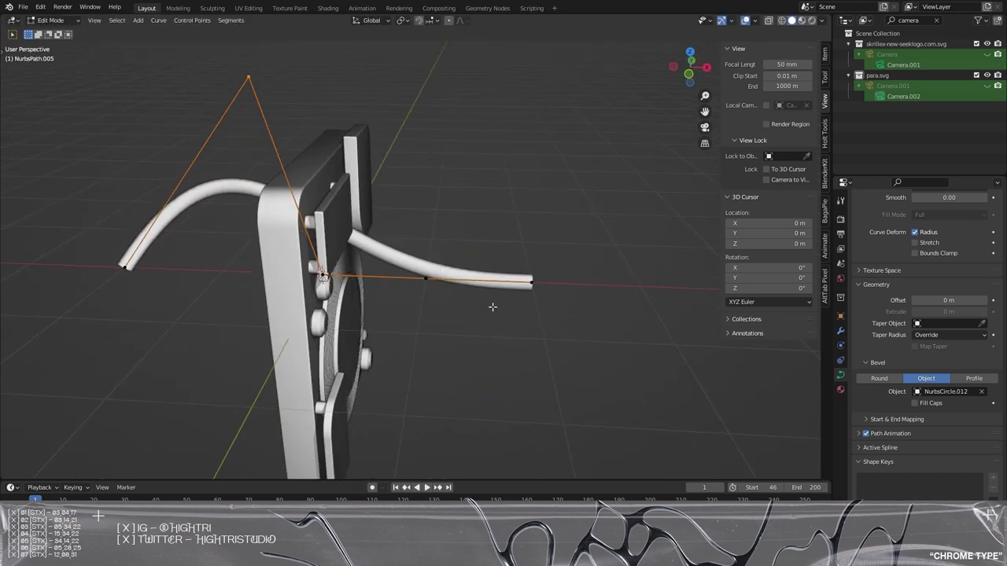
key("ctrl+z")
key("ctrl+z")
key("Tab")
- In the right view, move the tube about 0.95 m along negative Y and 0.034 m along Z onto the lower knob beside the slab's edge
scroll(477, 300, "down", 1)
key("KP_3")
middle_click_drag(491, 285, 552, 283, "shift")
scroll(483, 260, "up", 6)
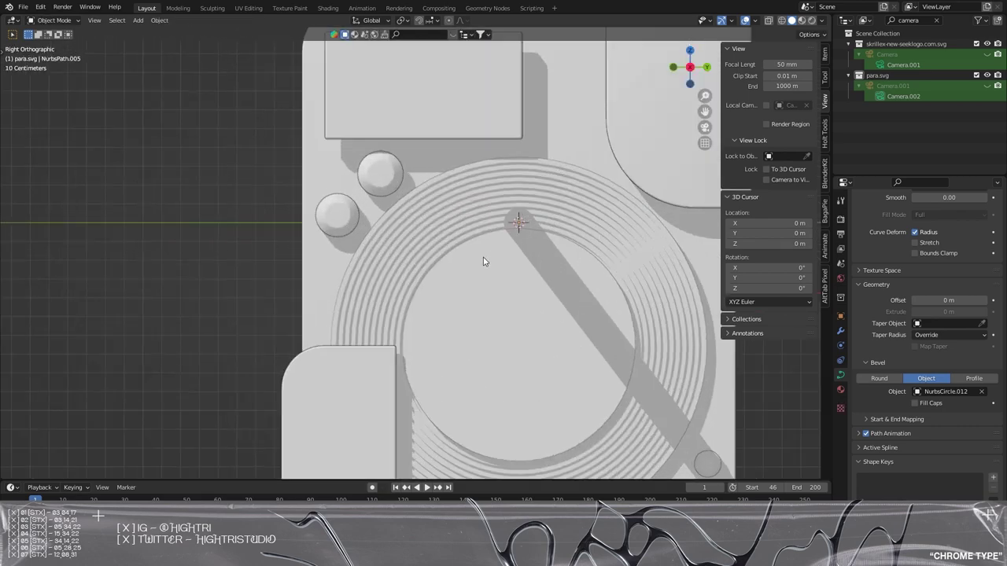
key("g")
left_click(332, 237)
- In wireframe, scale the tube to about 0.571, centre it on the knob, and restore solid shading
key("shift+z")
scroll(353, 224, "up", 4)
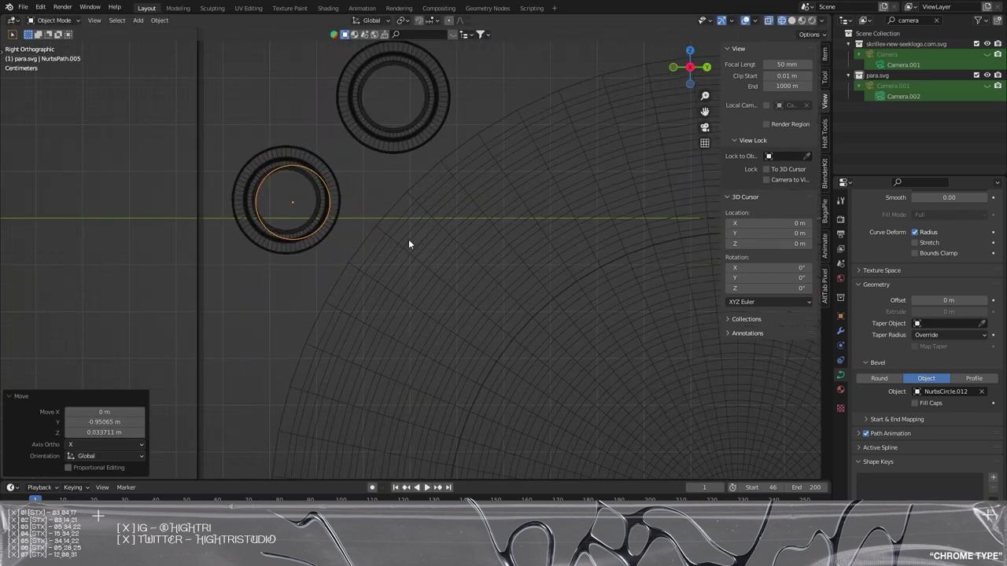
key("s")
left_click(362, 212)
key("g")
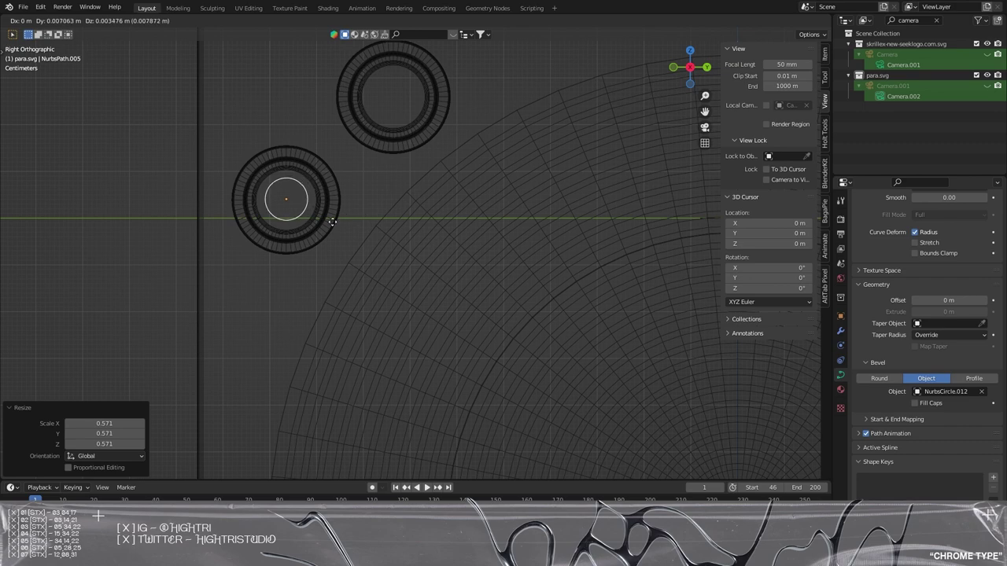
left_click(322, 225)
key("shift+z")
- Scale the tube to about 0.237 so that it protrudes only slightly from the knob
mouse_move(323, 226)
middle_mouse_down()
mouse_move(531, 297)
mouse_move(452, 329)
middle_mouse_up()
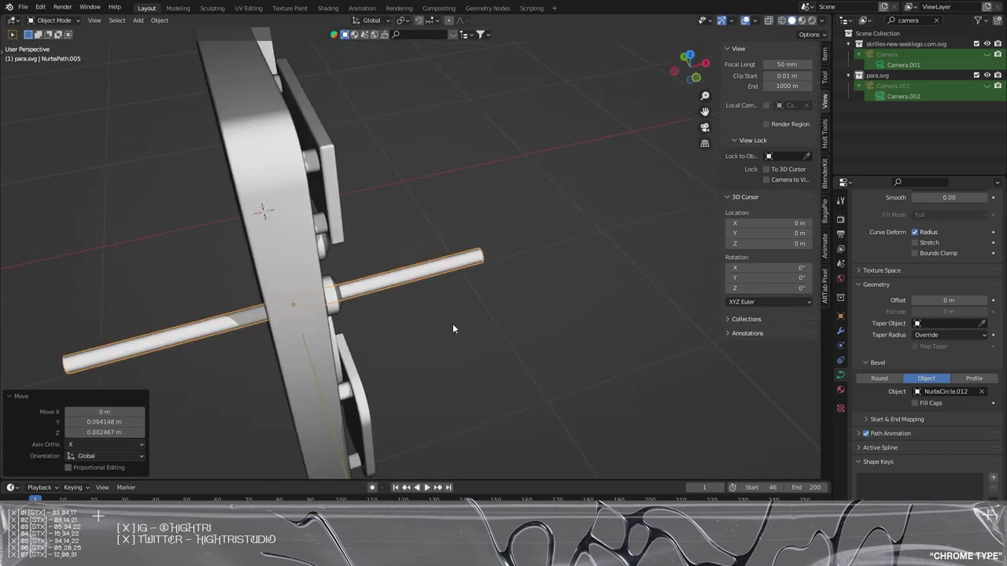
key("s")
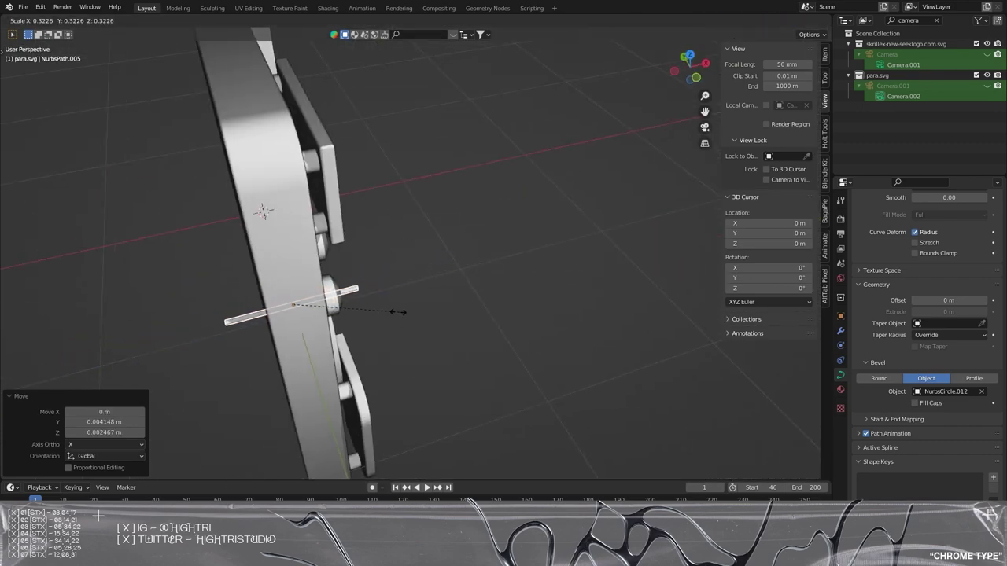
left_click(371, 310)
middle_click_drag(371, 310, 320, 268)
middle_click_drag(427, 204, 417, 234)
- Select the bevel circle in wireframe, scale it by about 4.79 to thicken the tube, and restore solid shading
key("z")
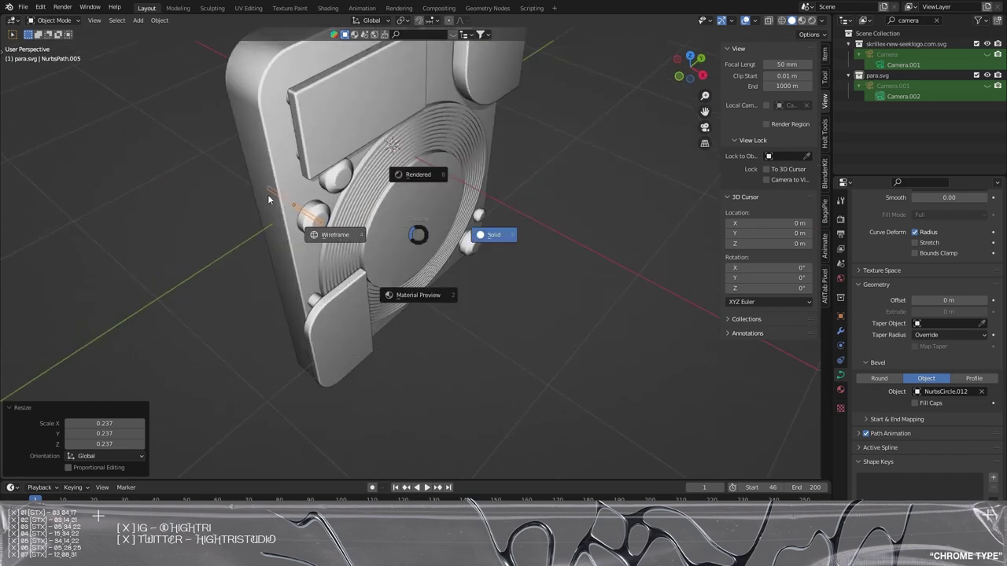
left_click(335, 234)
mouse_move(335, 234)
middle_mouse_down()
mouse_move(392, 192)
mouse_move(589, 225)
middle_mouse_up()
scroll(505, 213, "up", 4)
middle_click_drag(723, 68, 518, 130)
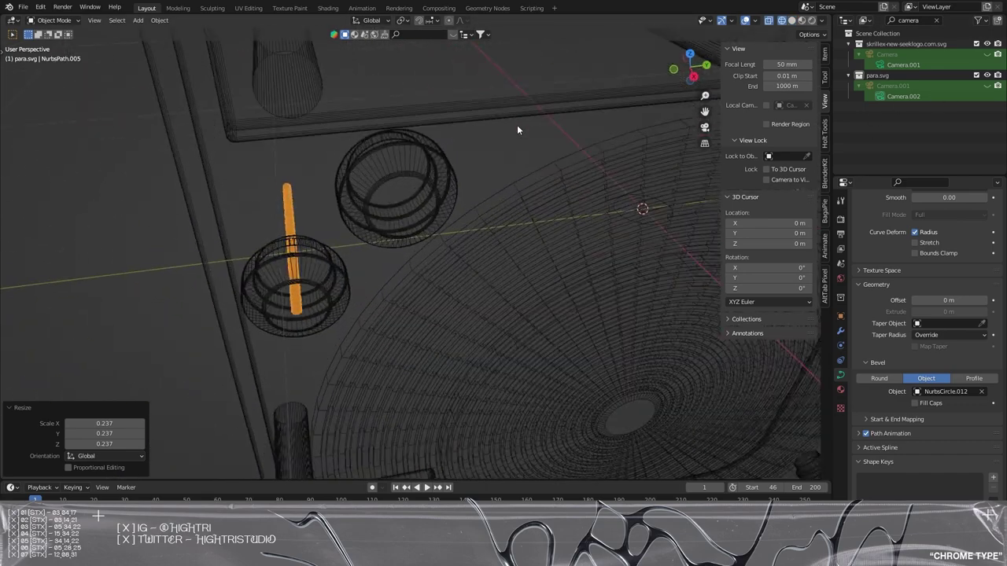
left_click(621, 216)
left_click(621, 216)
middle_click_drag(621, 216, 458, 275)
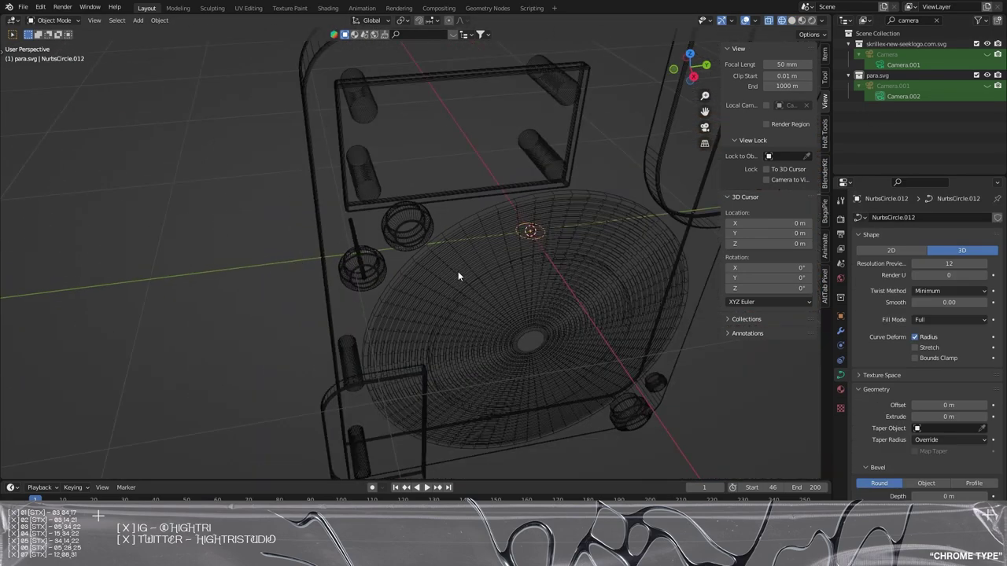
key("s")
left_click(544, 184)
key("z")
left_click(562, 175)
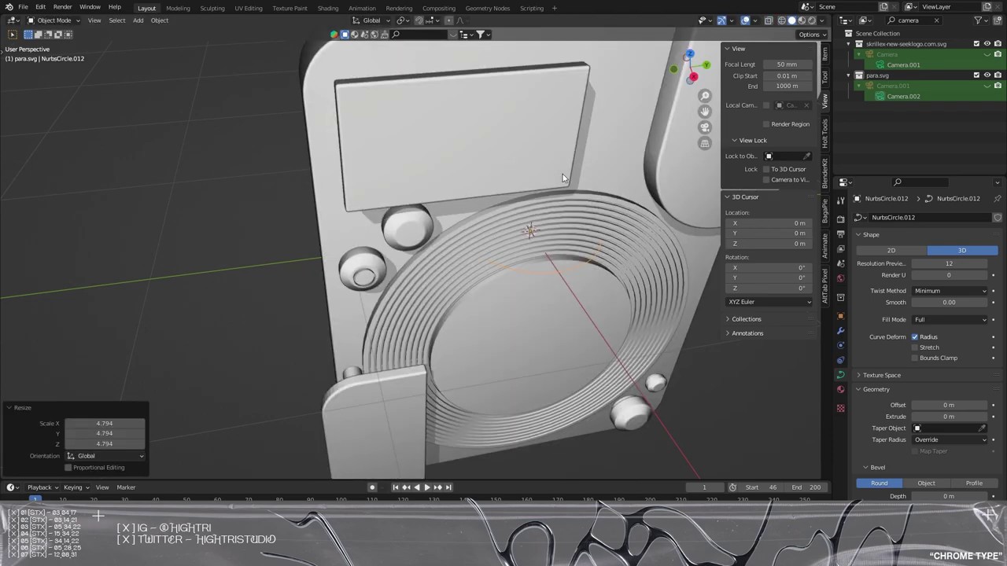
middle_click_drag(562, 174, 568, 253)
- Edit the tube's path and extrude its front end point straight out of the knob along X
left_click(407, 277)
left_click(408, 276)
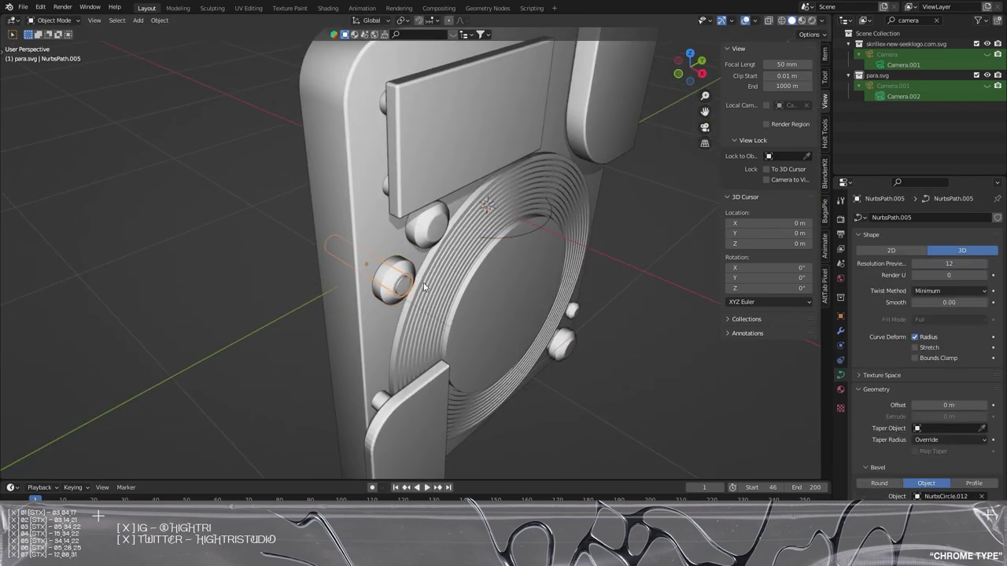
scroll(425, 285, "up", 3)
middle_click_drag(511, 295, 540, 211, "shift")
key("Tab")
middle_click_drag(454, 212, 540, 250)
key("e")
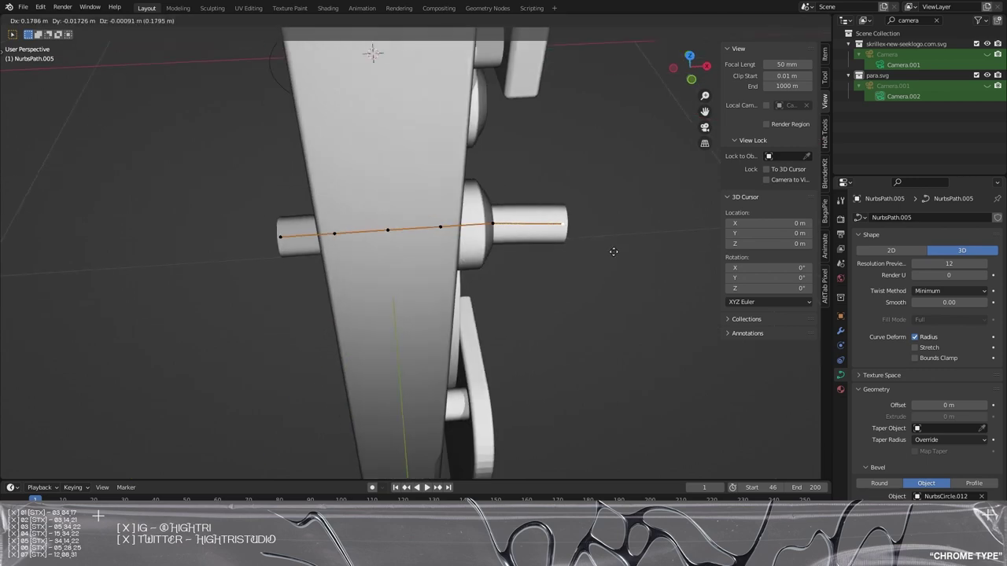
left_click(632, 288)
- Extrude the tube's end twice, by about 0.126, -0.152, -0.286 m and 0.02, -0.064, -0.164 m in XYZ, curving it downward past the slab's edge
middle_click_drag(558, 314, 617, 254)
key("e")
left_click(678, 325)
middle_click_drag(678, 325, 504, 317)
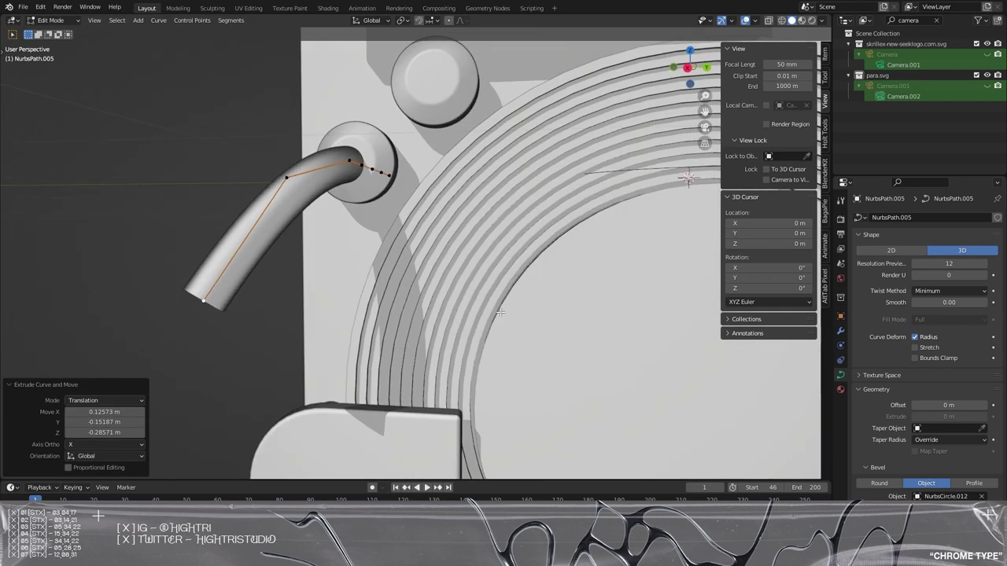
key("e")
left_click(472, 390)
- Move the tube's end point toward the slab and shift it about 0.28 m back along X
middle_click_drag(472, 390, 522, 246)
key("g")
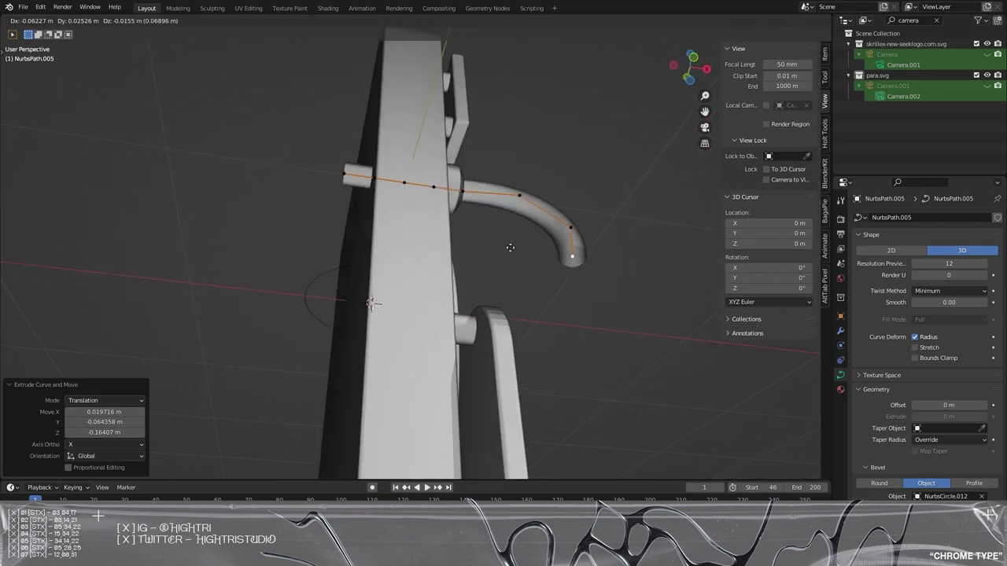
left_click(555, 281)
middle_click_drag(556, 281, 496, 370)
key("g")
key("x")
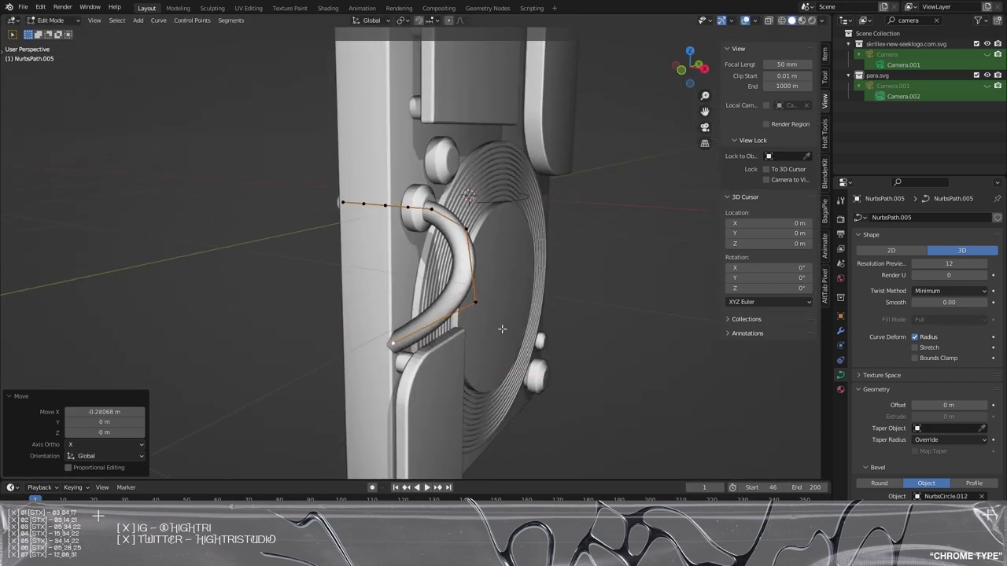
- Reposition the control points near the tube's lower bend so it curves around the slab's edge
left_click(460, 295)
key("g")
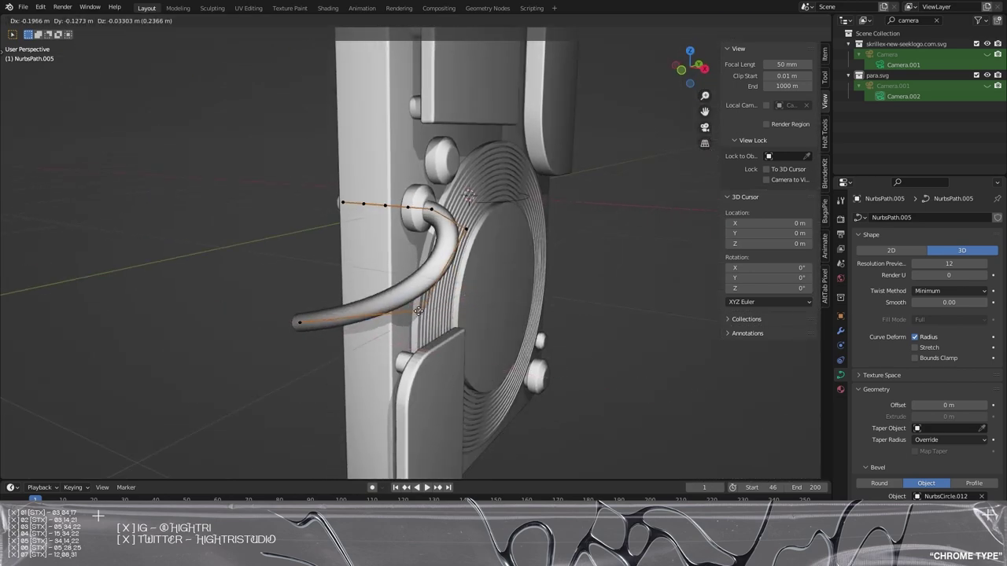
left_click(444, 301)
middle_click_drag(445, 302, 443, 267)
key("g")
left_click(393, 275)
- Extrude the tube's end behind the slab, adjust its last bend, and return to Object Mode
key("e")
left_click(543, 374)
left_click(481, 361)
key("g")
left_click(525, 370)
key("Tab")
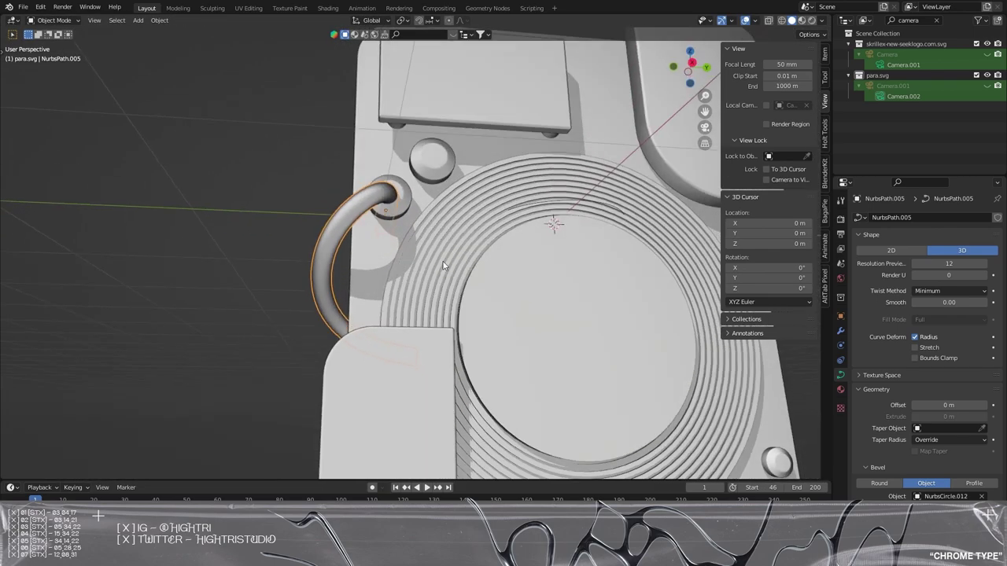
- Paste a copy of the tube and move it about 0.239 m along Y and 0.221 m along Z onto the upper knob
key("ctrl+v")
left_click(358, 205)
key("KP_3")
middle_click_drag(460, 188, 425, 263, "shift")
key("g")
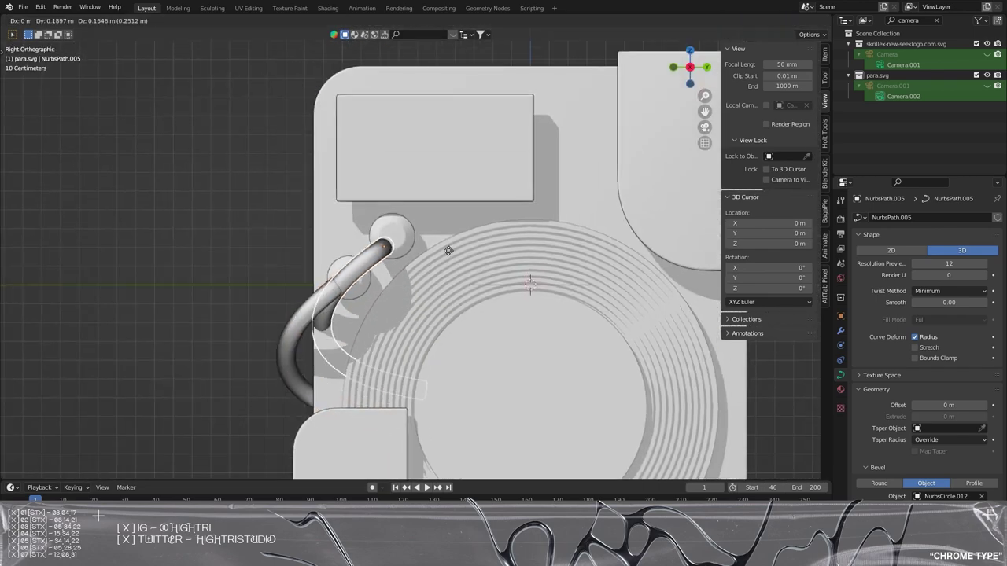
left_click(532, 206)
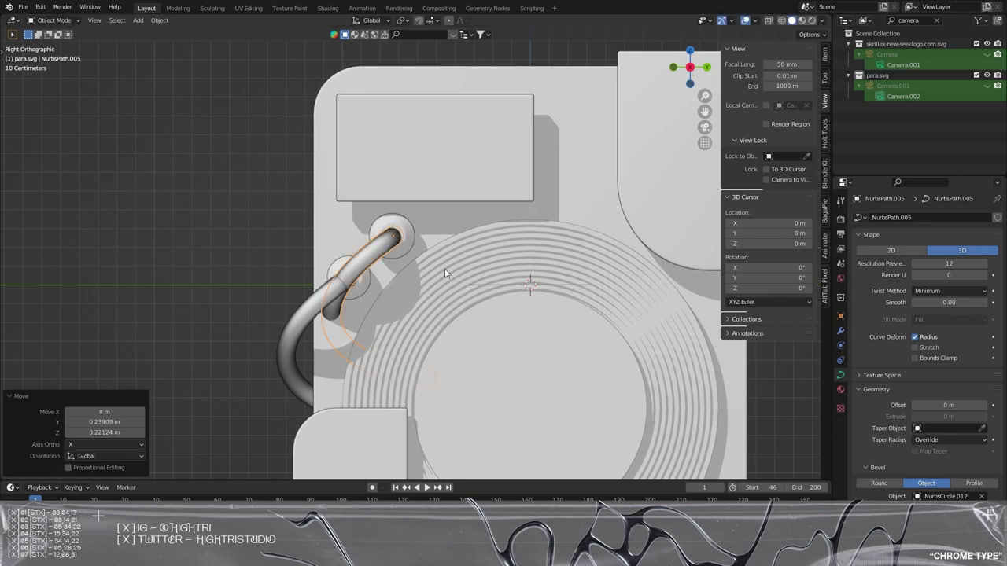
- Edit the copied tube and move its outer bend control point beyond the slab's edge to widen the loop
left_click(344, 273)
left_click(350, 271)
key("Tab")
left_click(324, 292)
key("g")
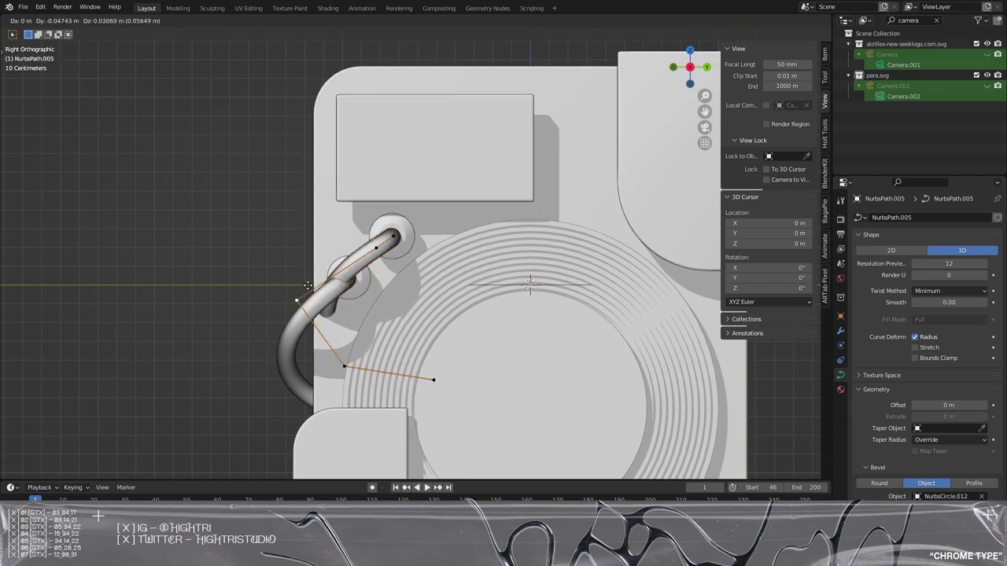
left_click(265, 256)
key("g")
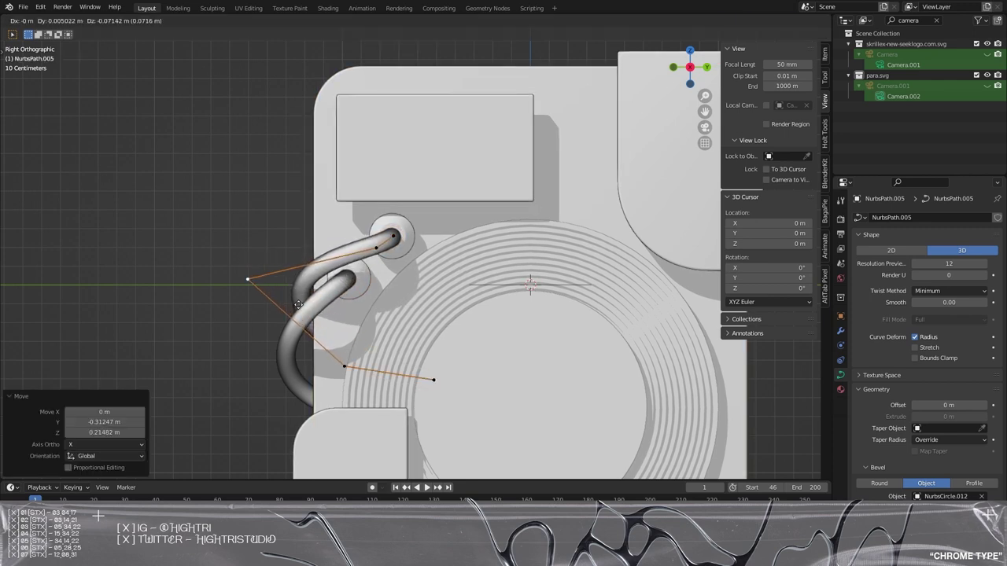
left_click(267, 259)
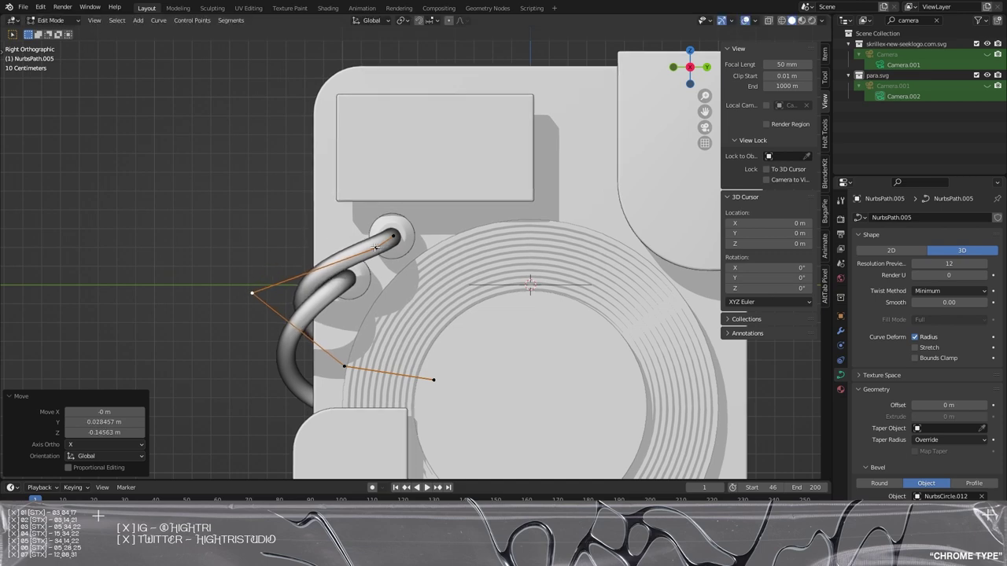
- Adjust the control point in front of the upper knob to refine the copied tube's bend, and return to Object Mode
key("g")
left_click(315, 263)
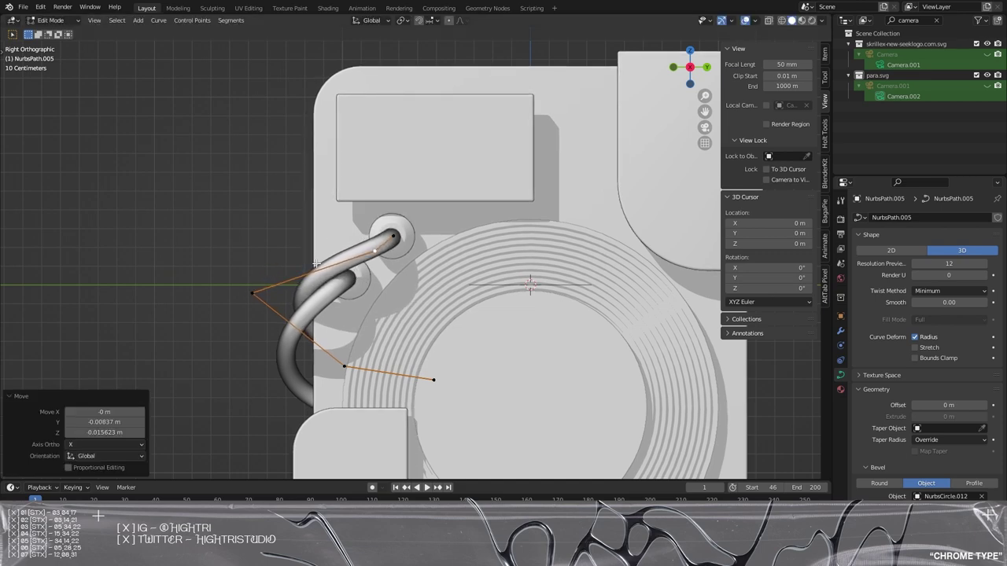
middle_click_drag(275, 249, 377, 302)
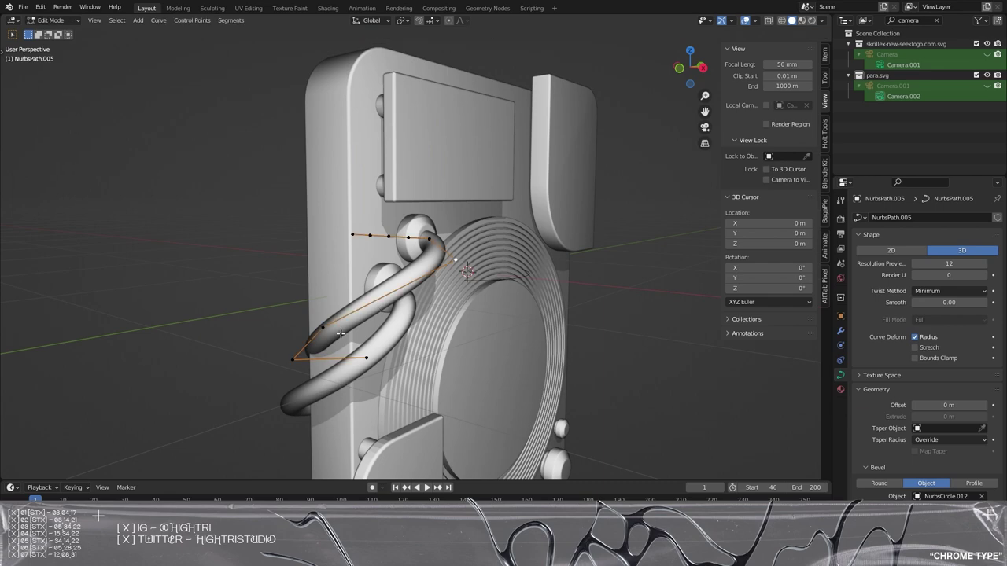
middle_click_drag(341, 334, 483, 402)
key("g")
left_click(536, 437)
key("Tab")
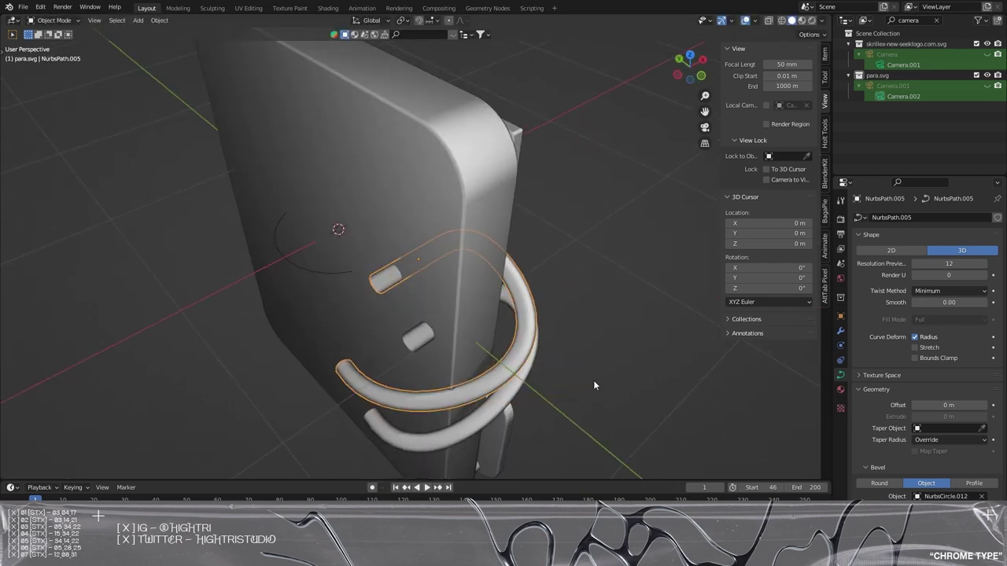
- Examine the curved tubes on the new device and the front details of the finished reference model
key("KP_3")
scroll(303, 286, "up", 2)
left_click(234, 272)
scroll(396, 257, "down", 4)
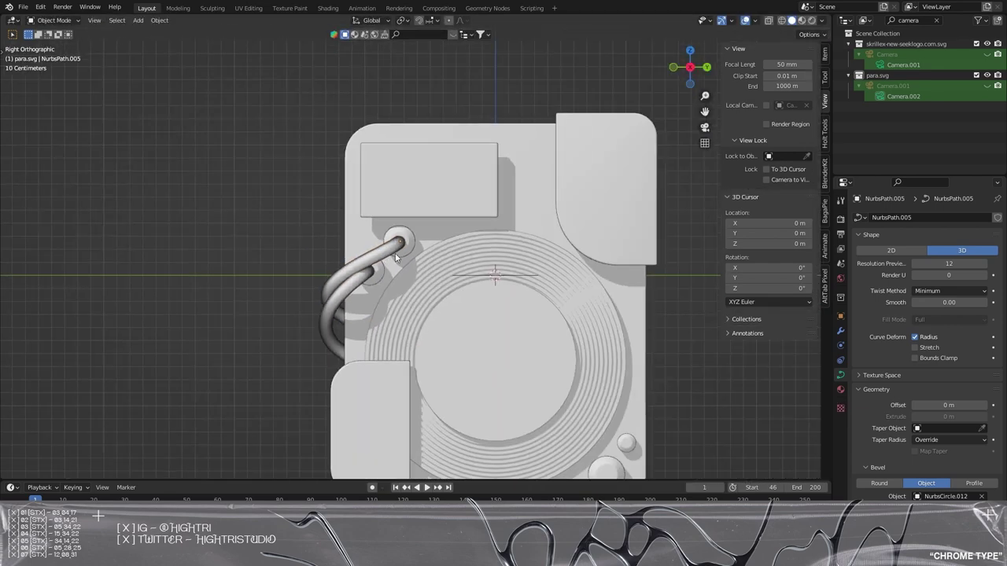
middle_click_drag(395, 258, 462, 249)
scroll(544, 312, "down", 2)
middle_click_drag(544, 315, 458, 260, "shift")
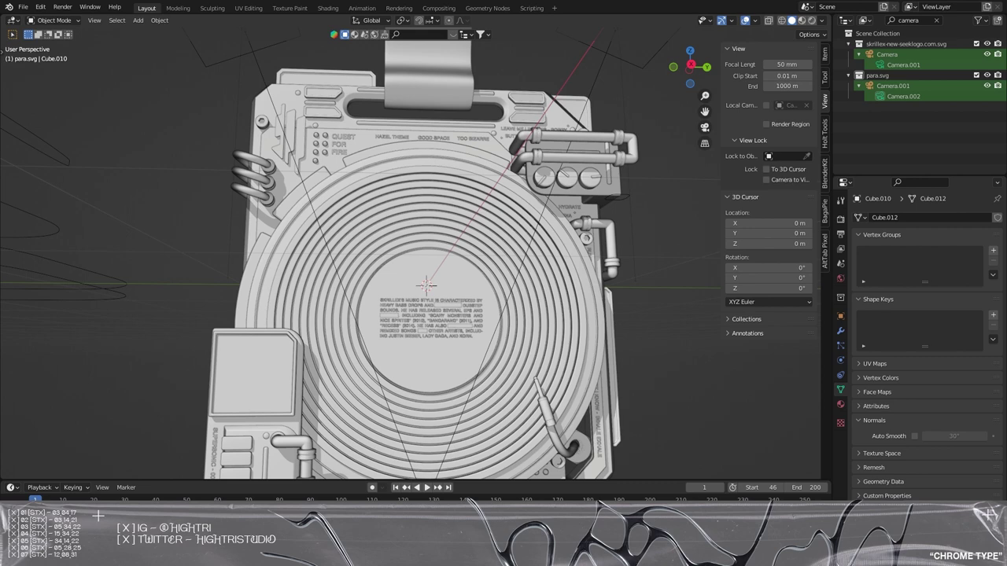
mouse_move(535, 307)
middle_mouse_down()
mouse_move(464, 232)
mouse_move(527, 315)
middle_mouse_up()
middle_click_drag(402, 204, 364, 138)
scroll(416, 175, "up", 1)
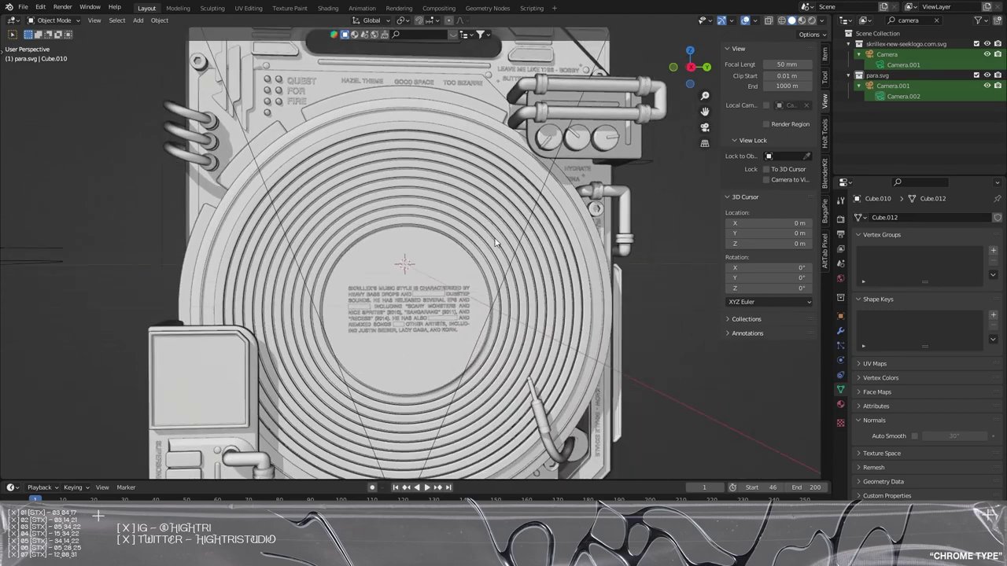
- Select all parts of the new device and move them about -4.16 m along Y and 0.096 m along Z, closer to the reference model
scroll(598, 272, "down", 4)
key("KP_3")
scroll(590, 279, "down", 2)
middle_click_drag(590, 278, 278, 272, "shift")
scroll(338, 246, "down", 3)
left_click_drag(460, 170, 610, 343)
key("g")
left_click(451, 352)
- Scale the selected device to about 0.77 and move it about -0.461 m along Y and 0.169 m along Z beside the reference model
key("s")
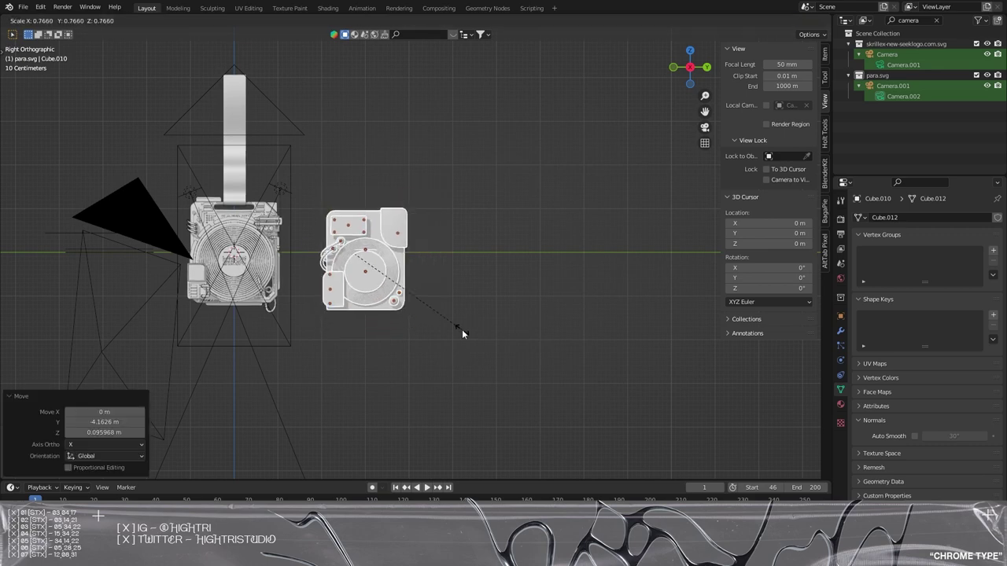
left_click(460, 333)
key("g")
left_click(429, 308)
scroll(568, 311, "up", 5)
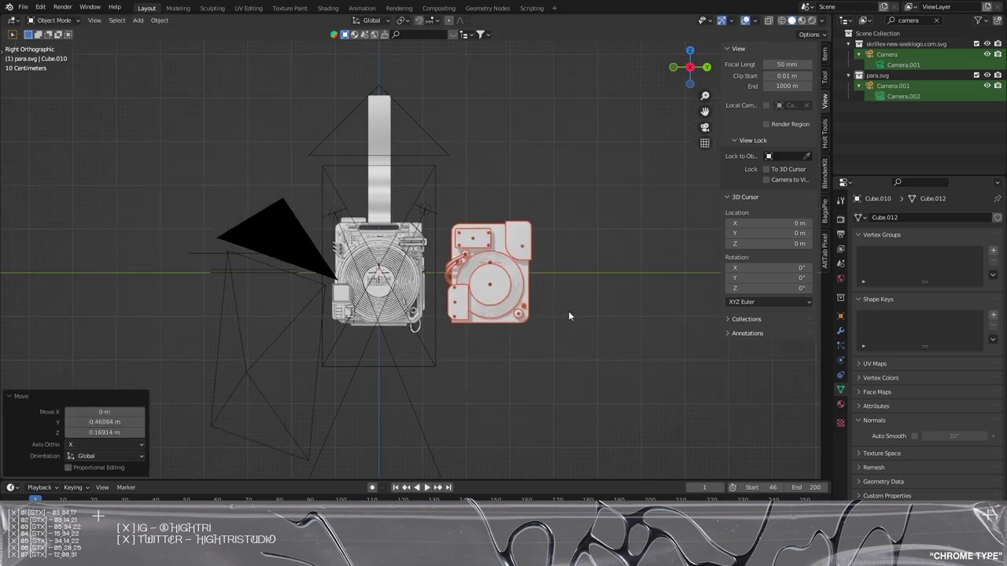
middle_click_drag(600, 306, 449, 270, "shift")
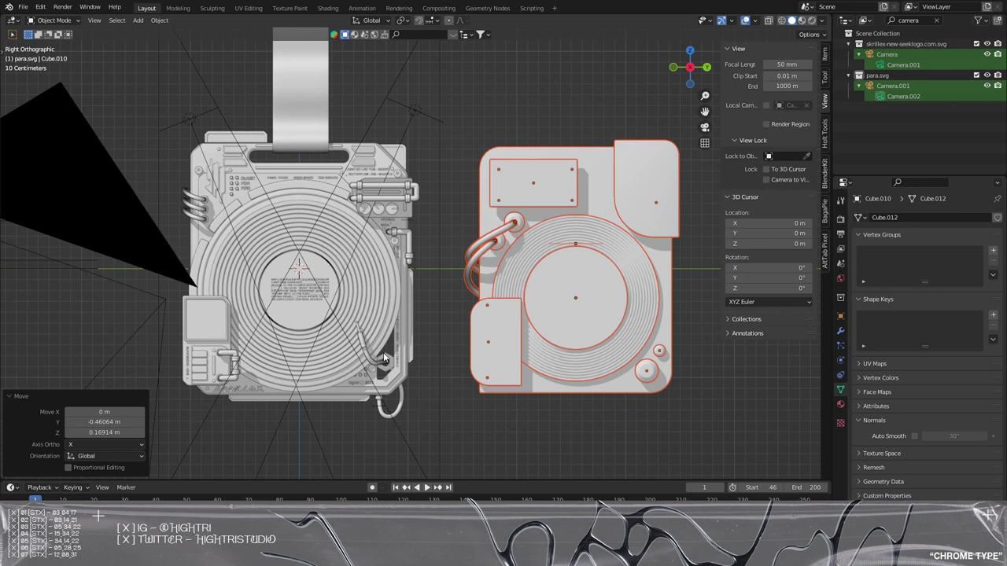
- Compare the reference model's lower corner cutout, tonearm and pipes with the plain slab and knobs of the new device
scroll(385, 358, "up", 6)
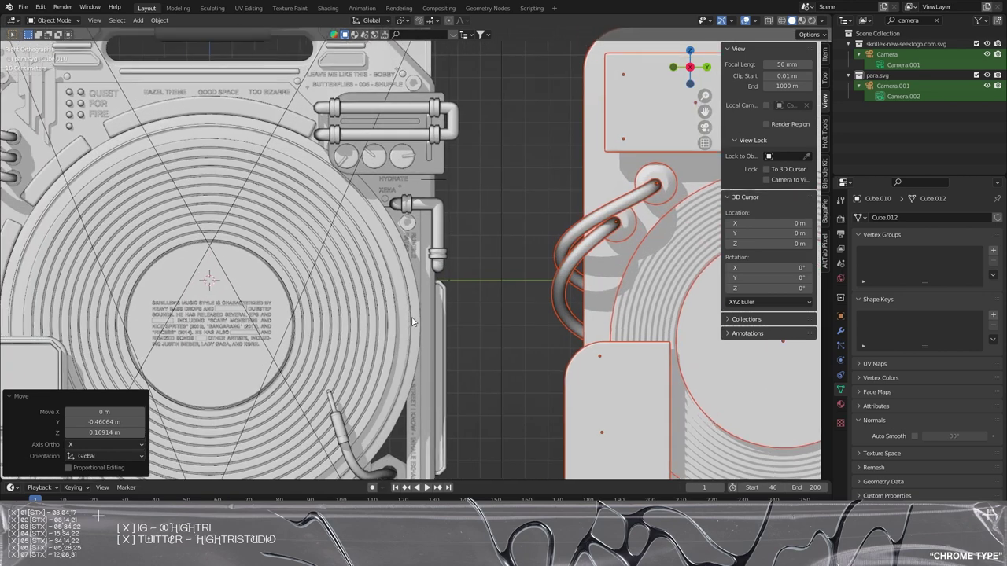
scroll(411, 309, "down", 4)
middle_click_drag(608, 258, 529, 256, "shift")
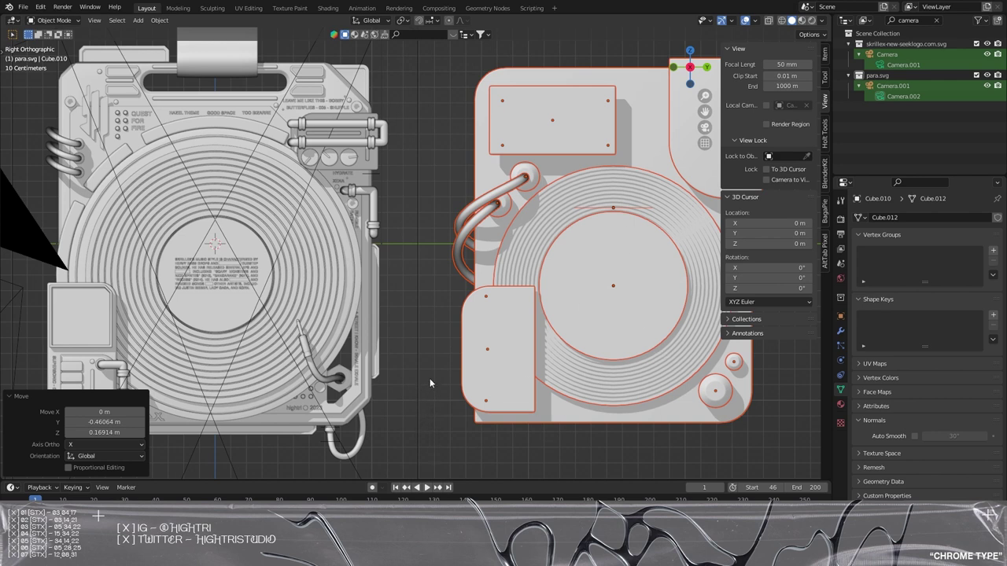
left_click(424, 321)
middle_click_drag(523, 364, 499, 357, "shift")
scroll(419, 316, "up", 2)
middle_click_drag(419, 317, 374, 247, "shift")
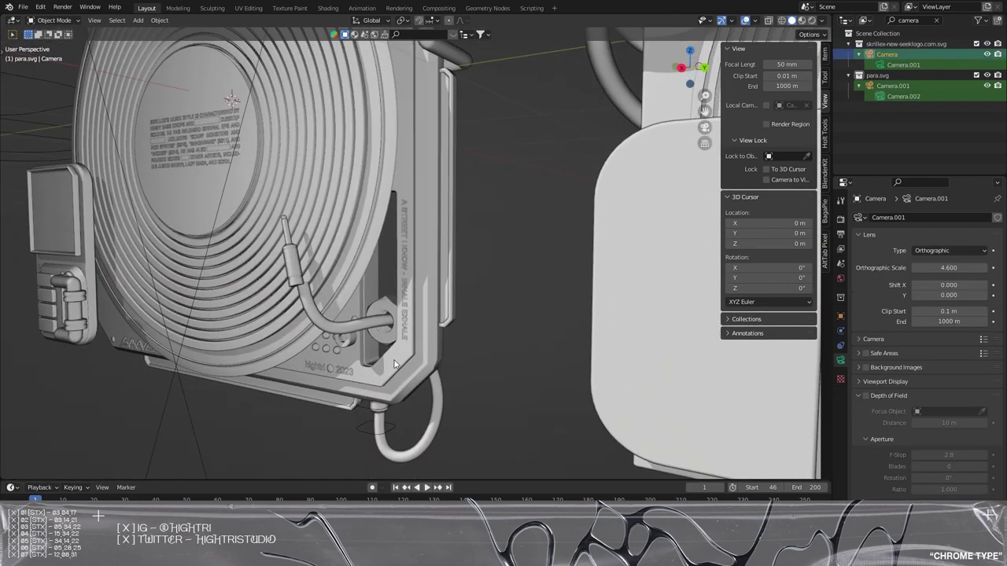
middle_click_drag(394, 364, 344, 340)
scroll(427, 341, "up", 2)
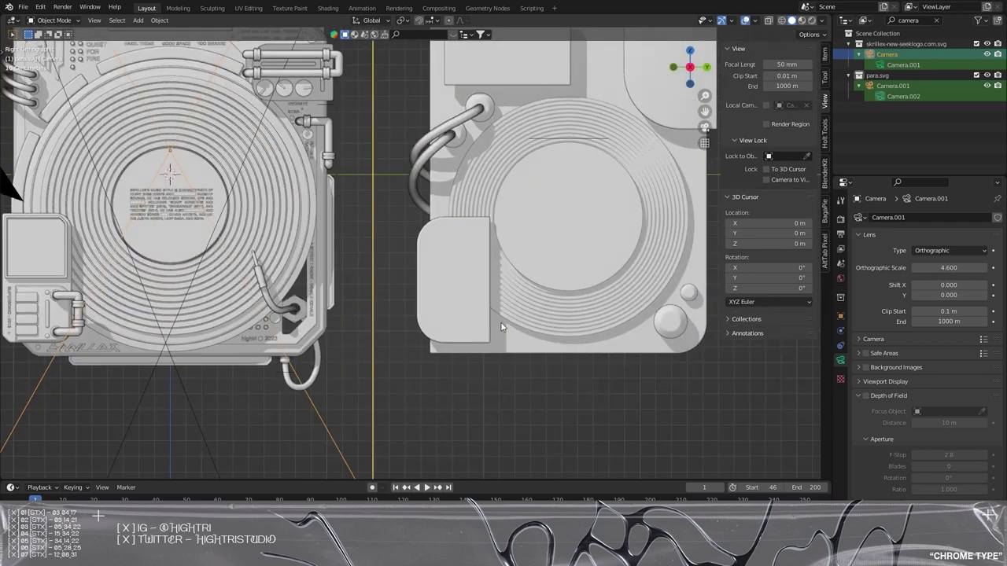
mouse_move(501, 327)
middle_mouse_down()
mouse_move(401, 319)
mouse_move(429, 281)
mouse_move(465, 418)
mouse_move(518, 317)
middle_mouse_up()
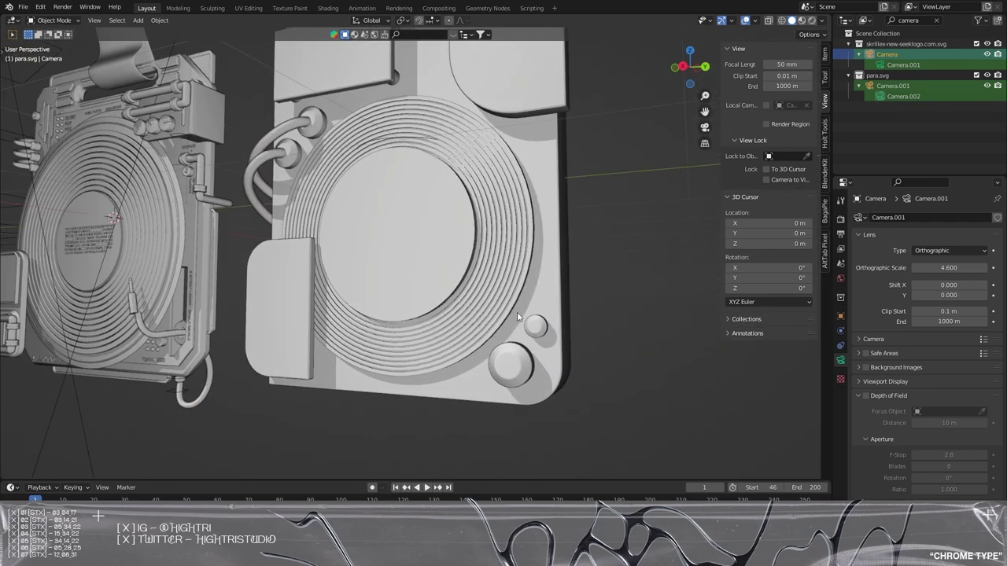
left_click(531, 335)
key("KP_3")
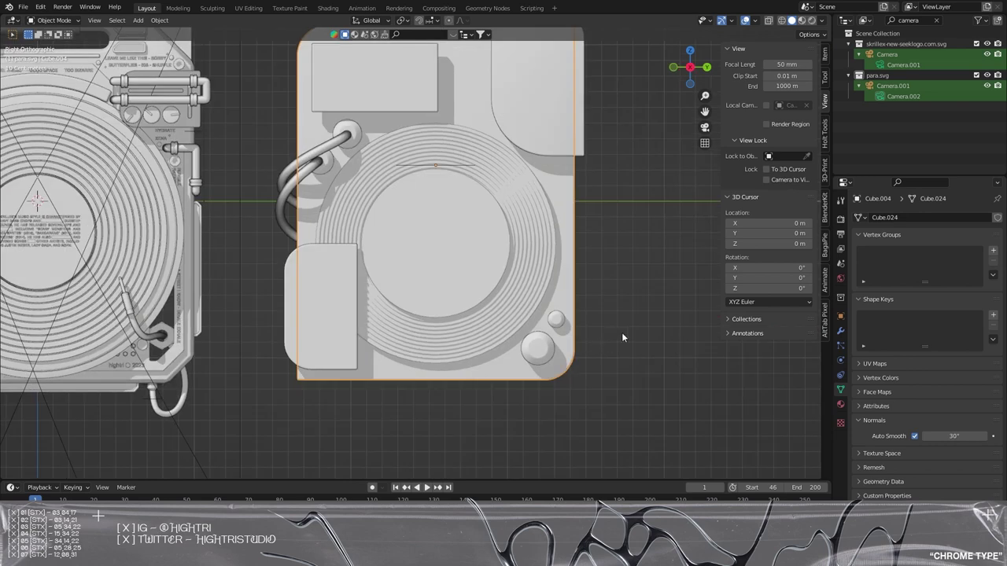
left_click(622, 332)
key("shift+a")
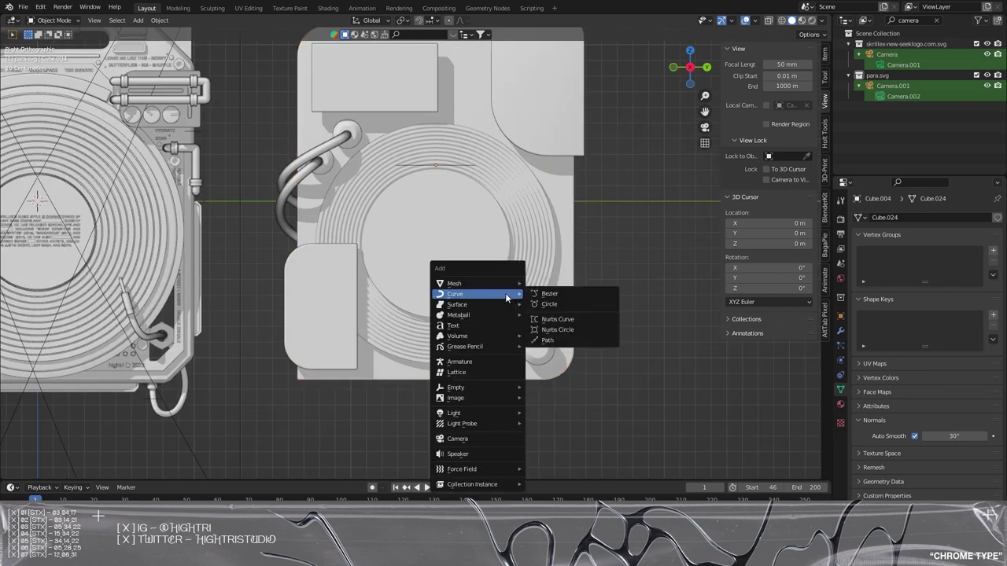
mouse_move(501, 285)
left_click(561, 304)
key("x")
left_click(562, 301)
- Add a cube, scale it to about 0.17, and place it over the disc's lower edge near the two knobs
key("shift+a")
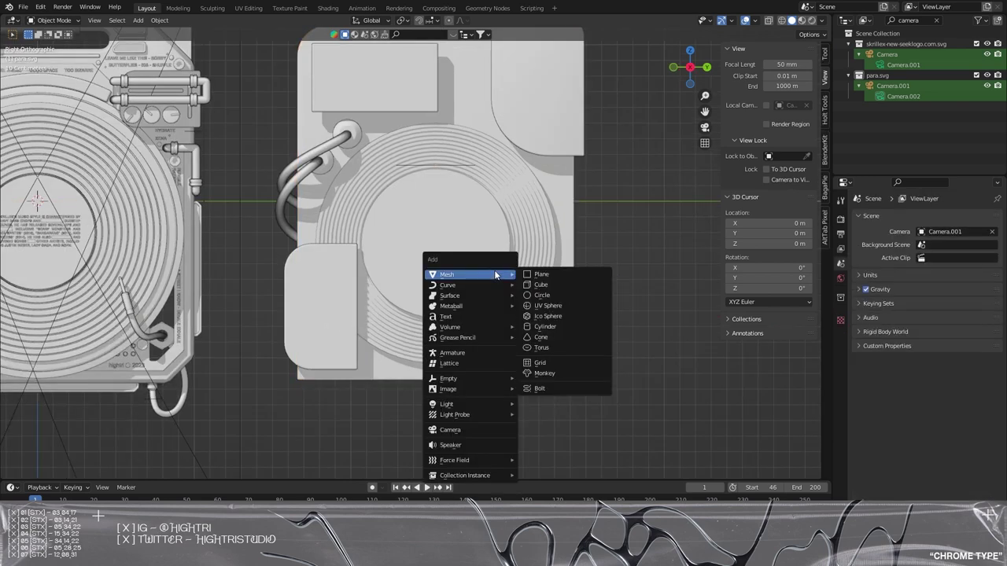
left_click(544, 286)
key("g")
left_click(677, 308)
key("s")
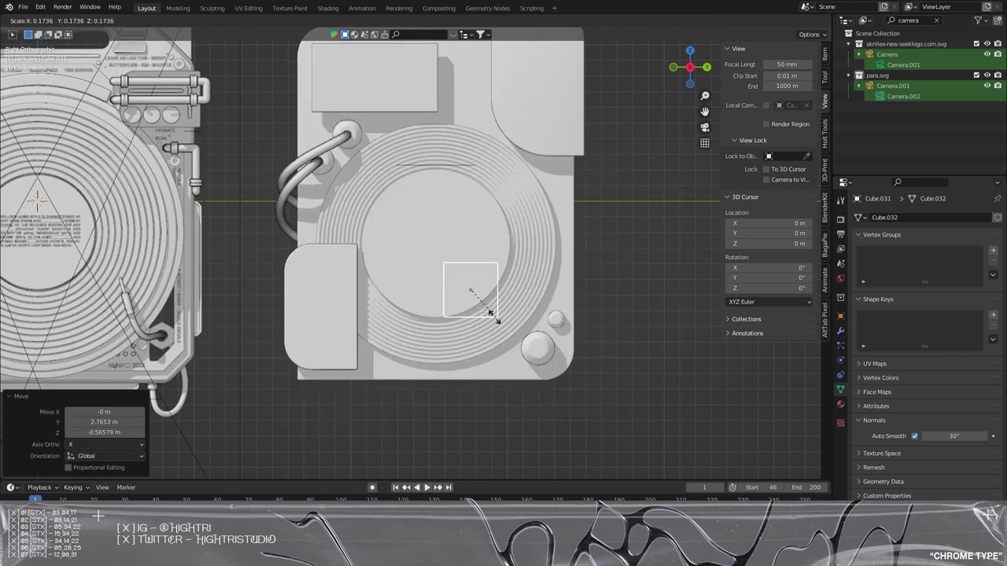
left_click(491, 313)
key("g")
left_click(526, 344)
- Stretch the cube to about 3.11 along Z and 3.8 along X so it passes through the slab
middle_click_drag(526, 345, 539, 353)
key("s")
key("z")
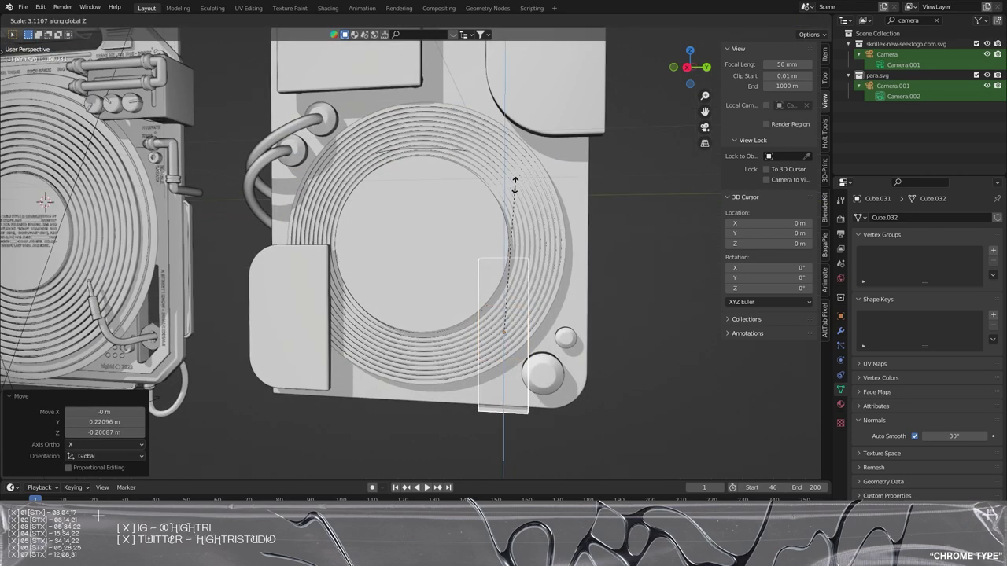
left_click(511, 196)
middle_click_drag(512, 196, 448, 262)
key("s")
key("x")
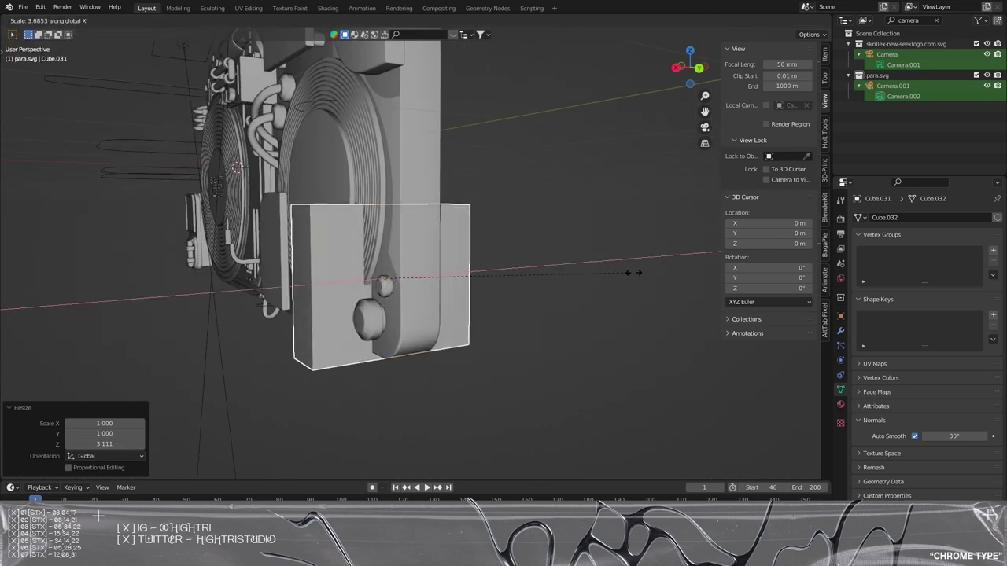
left_click(477, 282)
- Move the block over the two knobs near the slab's edge and apply its rotation and scale
key("KP_3")
key("g")
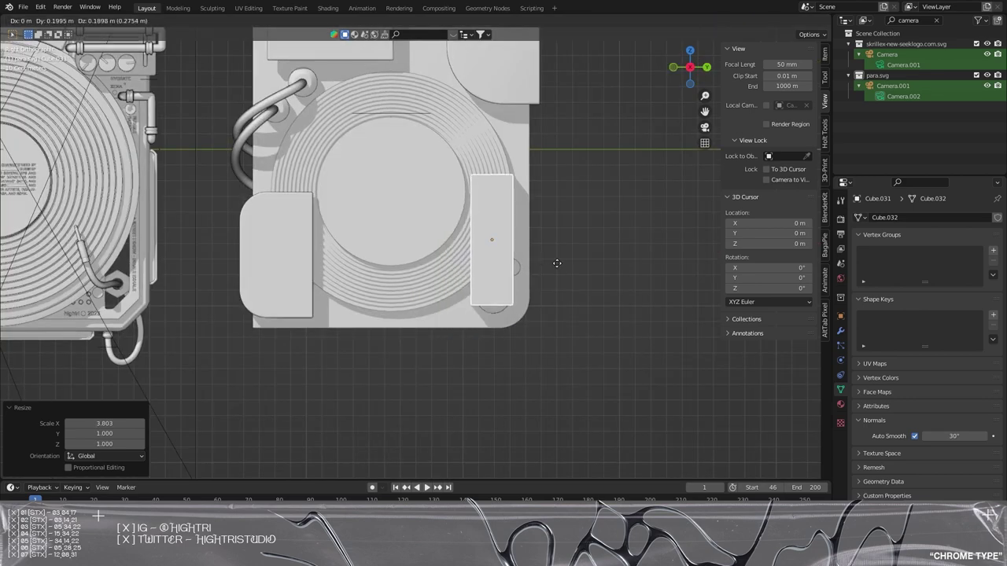
left_click(557, 297)
scroll(558, 302, "up", 2)
middle_click_drag(558, 297, 388, 317)
key("ctrl+a")
left_click(392, 315)
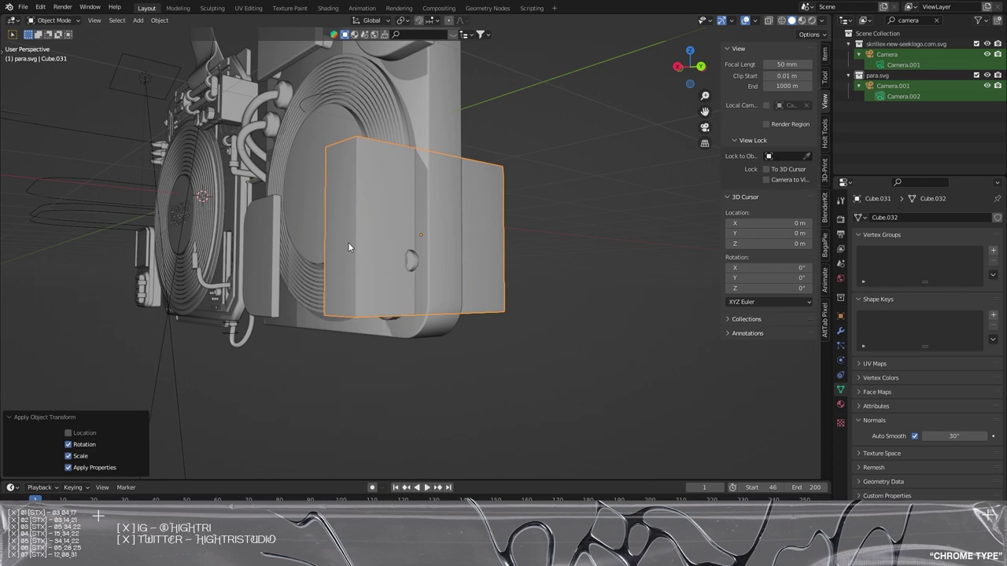
- Chamfer the block's lower outer edge with a wide single-segment bevel in Edit Mode, and return to Object Mode
key("Tab")
left_click(98, 21)
left_click(405, 317)
middle_click_drag(406, 317, 503, 273)
key("ctrl+b")
scroll(738, 249, "down", 5)
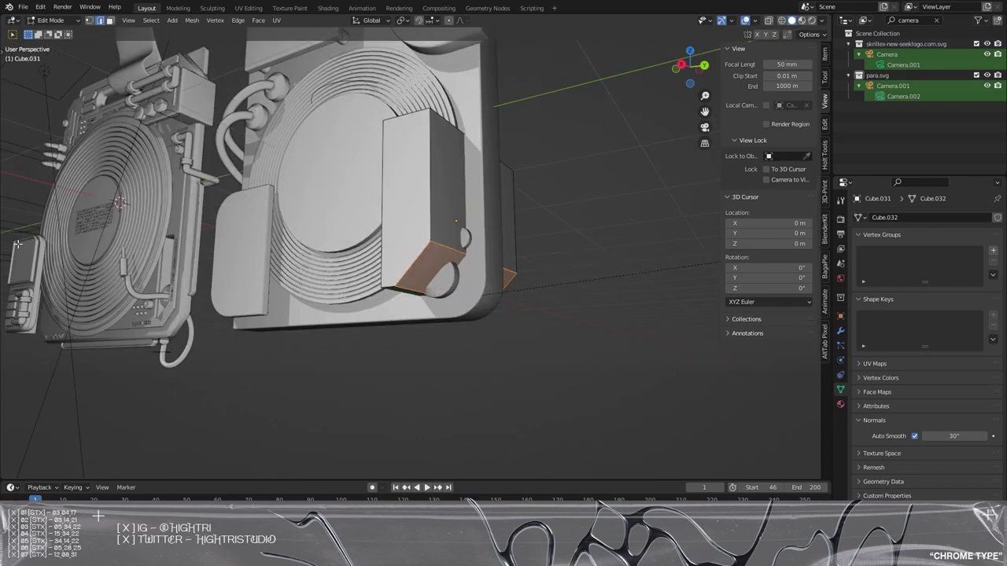
left_click(838, 249)
key("Tab")
- Move the chamfered block about 0.011 m along Y and -0.023 m along Z to align it within the slab's corner
key("KP_3")
middle_click_drag(454, 273, 501, 251, "alt")
scroll(524, 276, "up", 2)
key("g")
left_click(521, 300)
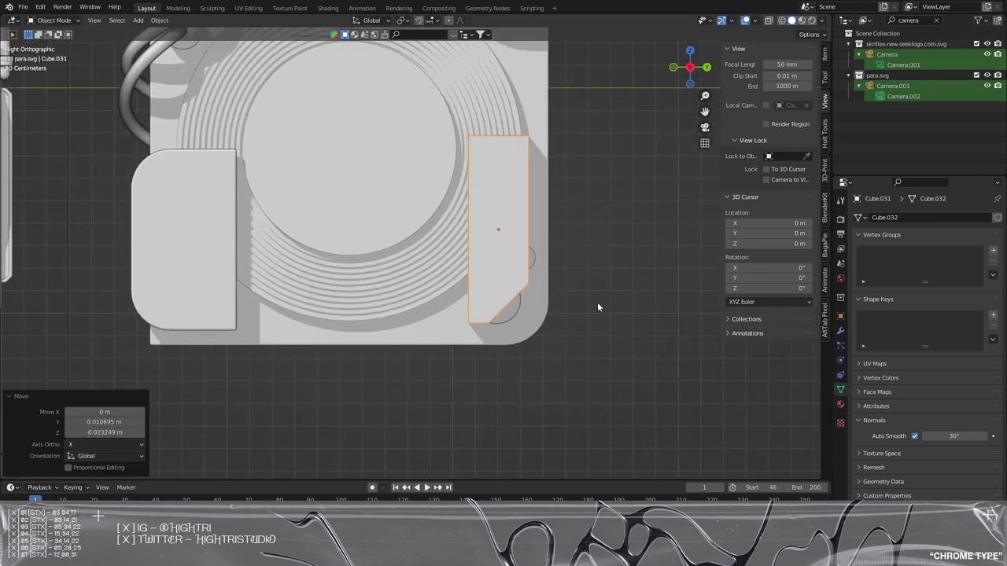
- Add a Boolean Difference modifier to the slab with the chamfered block as cutter, and hide the block temporarily to check the cutout
left_click(540, 306)
middle_click_drag(565, 303, 502, 306)
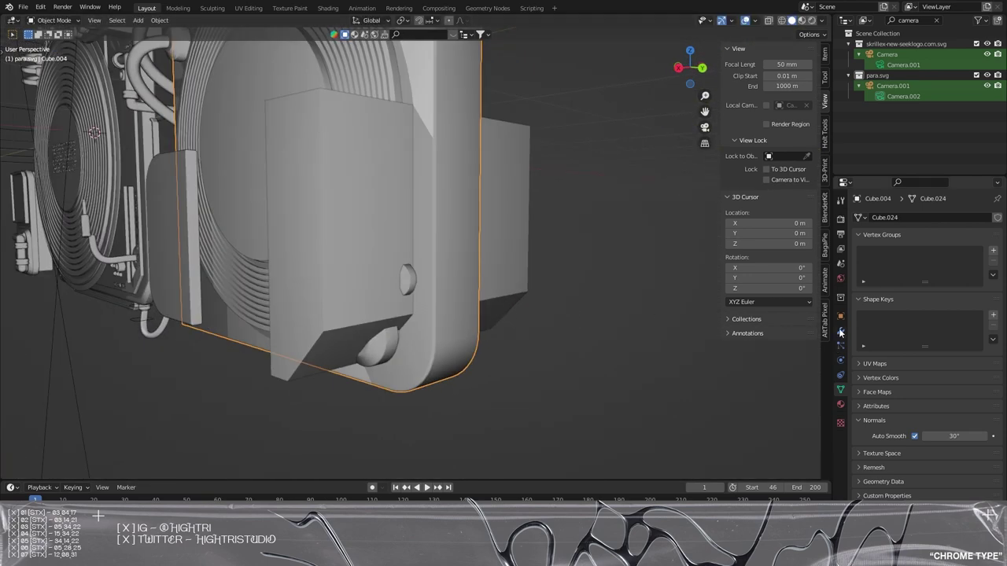
left_click(839, 331)
left_click(894, 220)
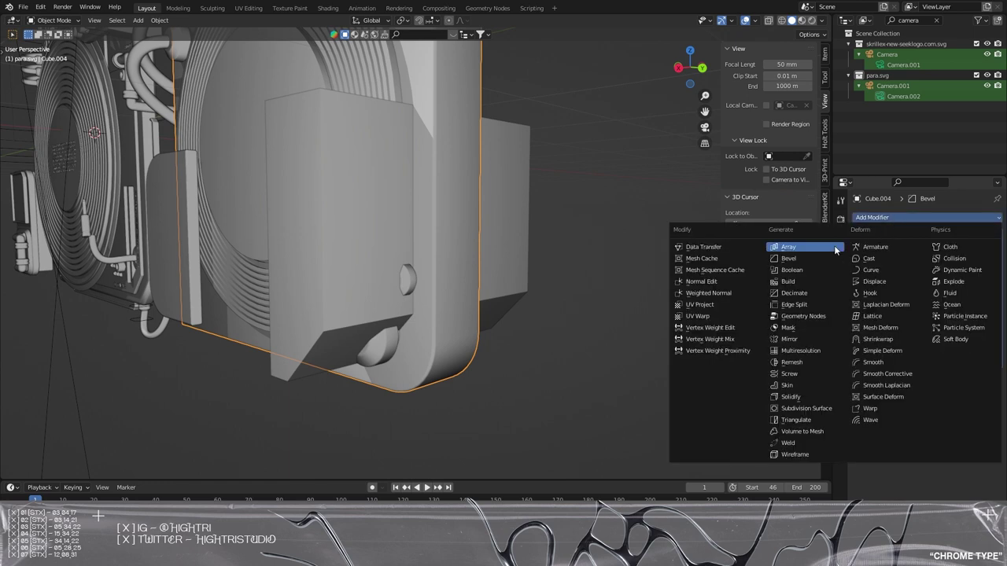
left_click(791, 270)
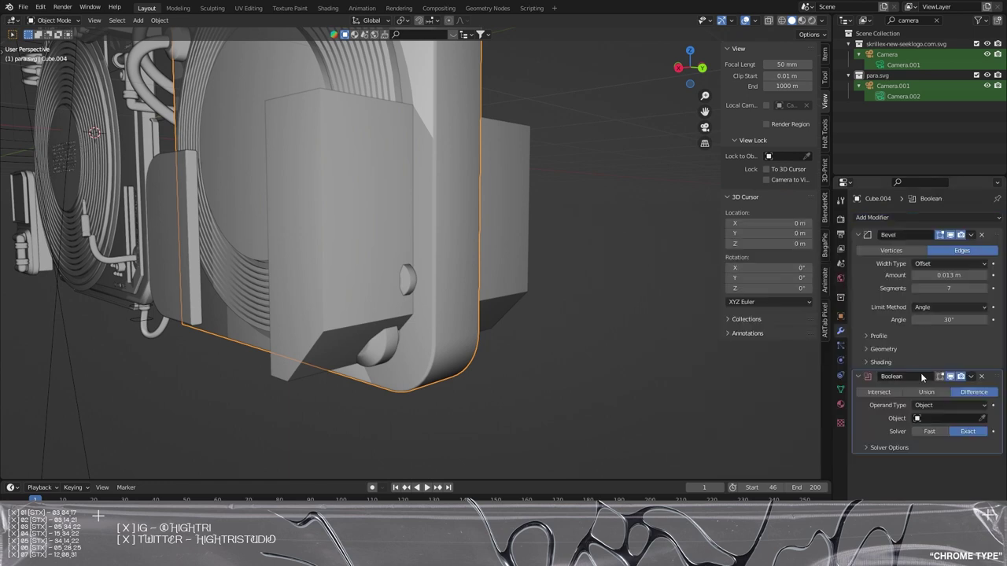
left_click(982, 419)
left_click(330, 236)
key("h")
middle_click_drag(439, 258, 754, 258)
key("alt+h")
- Apply the slab's Boolean modifier and delete the cutter block
left_click(494, 350)
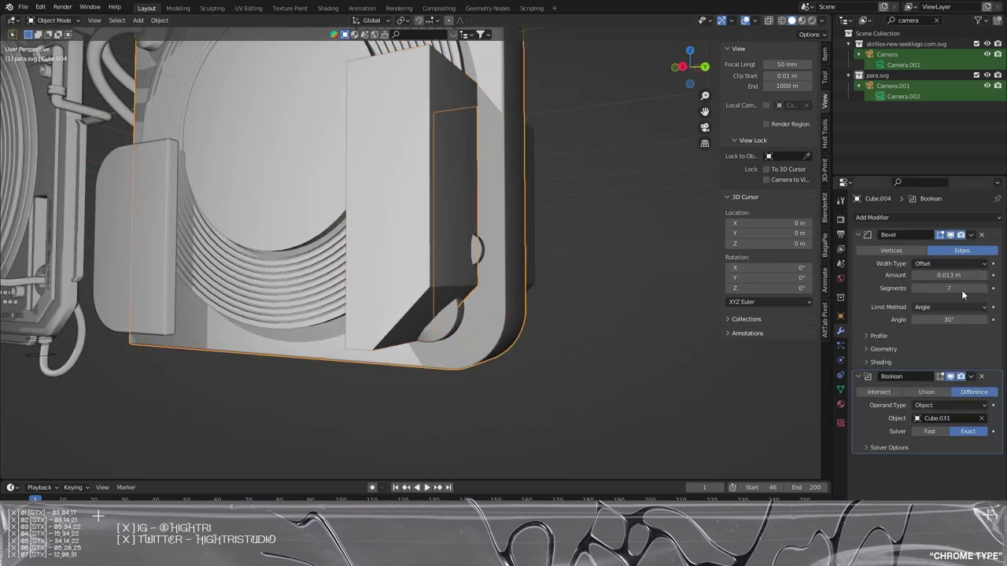
left_click(970, 376)
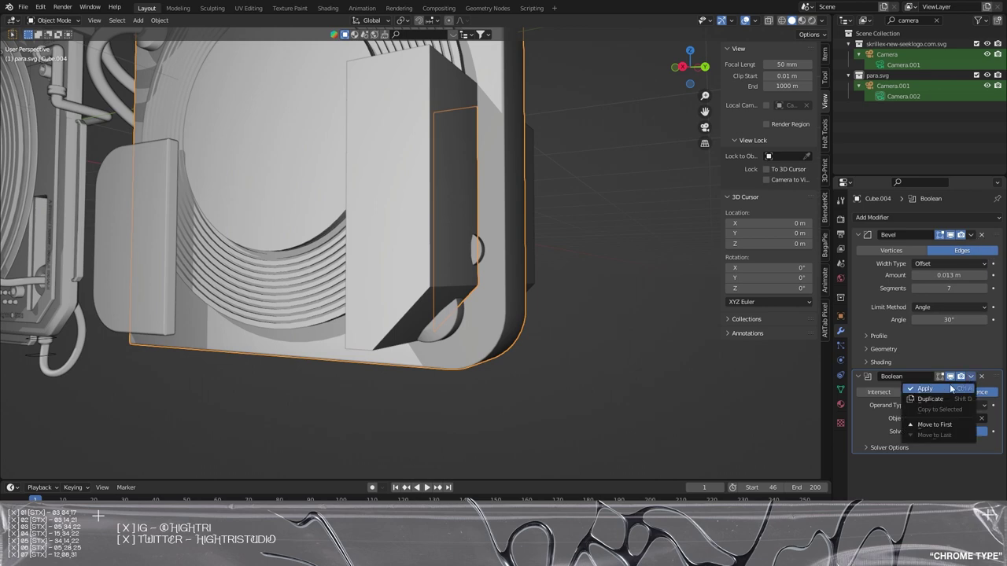
left_click(950, 392)
left_click(431, 272)
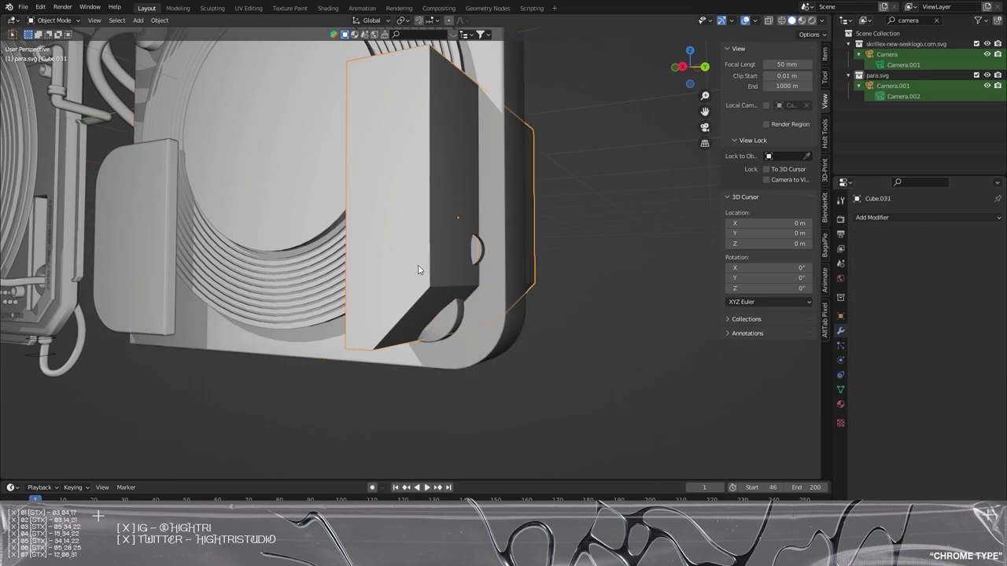
key("x")
left_click(418, 270)
- Round the cutout's square corner edges with a multi-segment bevel while editing the slab in wireframe, and return to solid Object Mode
left_click(492, 301)
middle_click_drag(492, 302, 479, 313)
key("Tab")
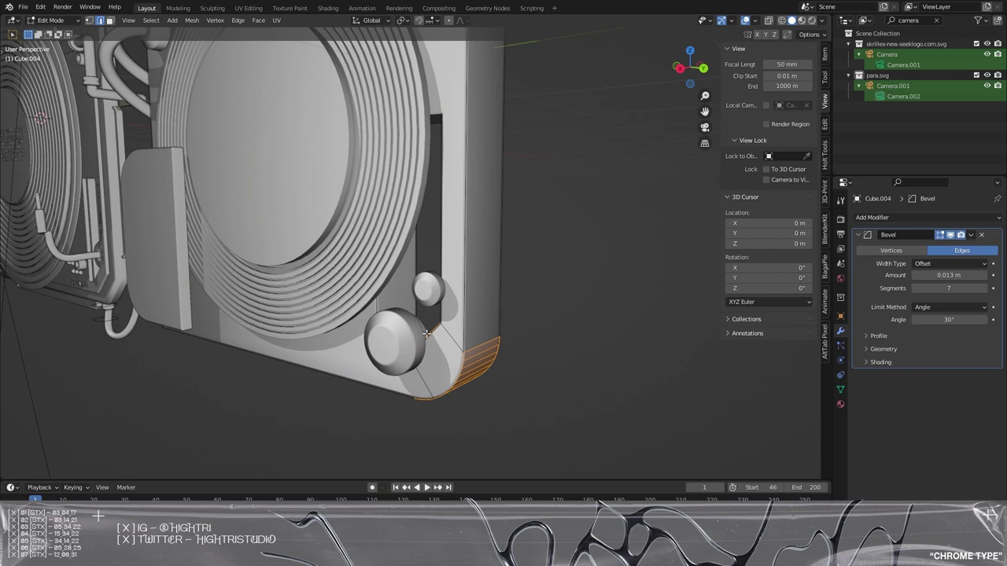
middle_click_drag(425, 334, 455, 331)
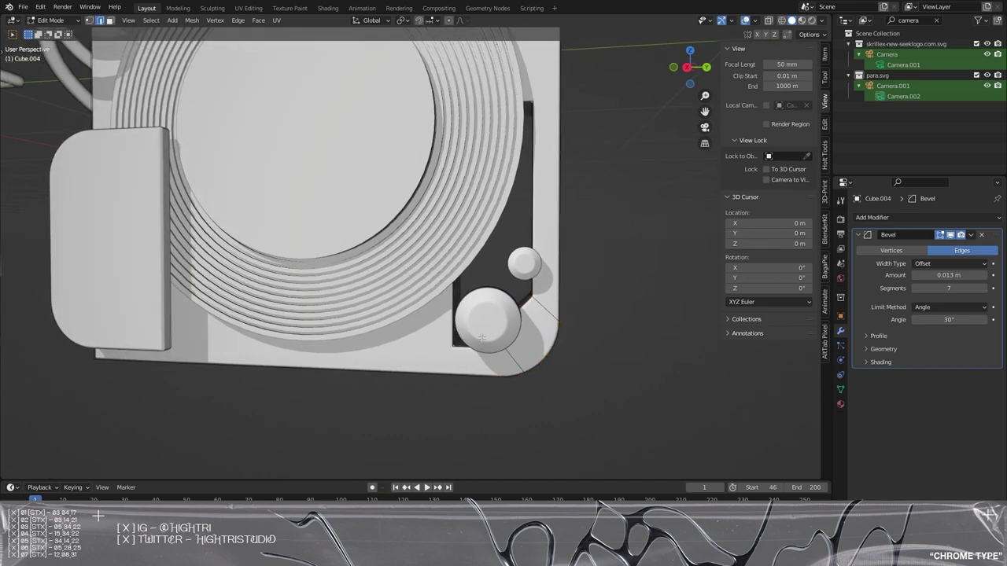
scroll(291, 132, "down", 2)
key("z")
left_click(484, 345)
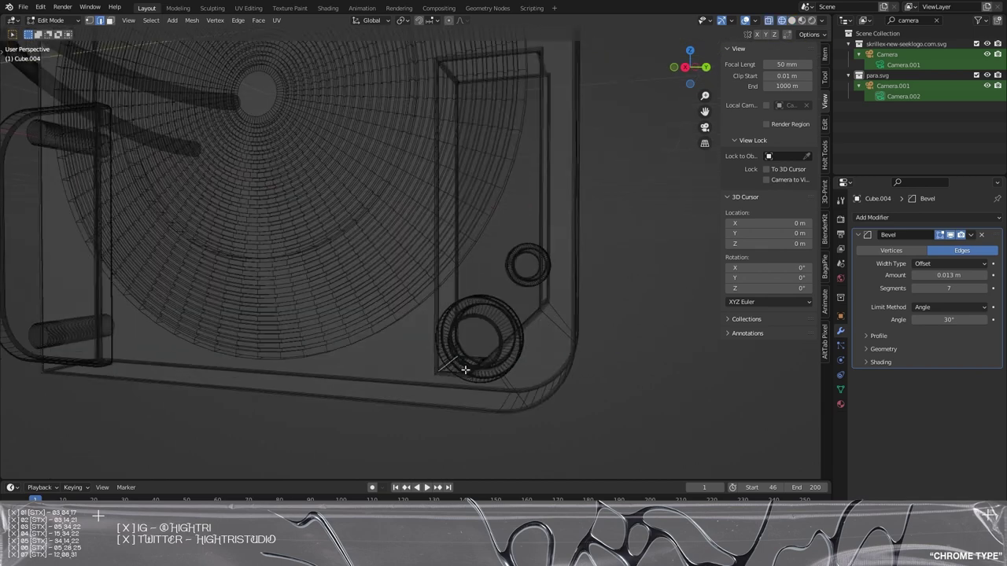
scroll(485, 345, "up", 5)
middle_click_drag(485, 345, 571, 232)
left_click(483, 354)
scroll(571, 231, "up", 2)
key("ctrl+b")
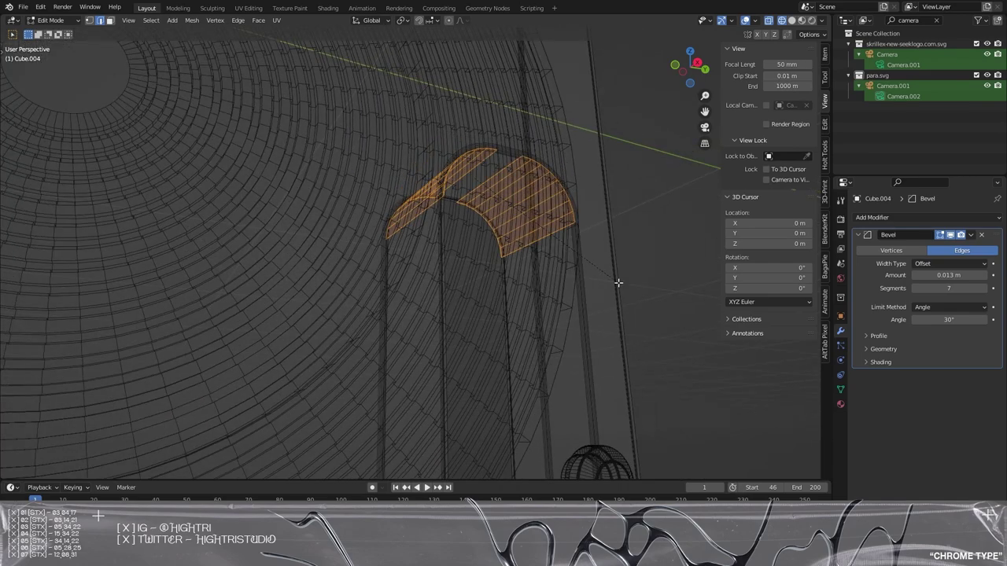
left_click(618, 283)
key("Tab")
key("shift+z")
- Delete the small and large knobs that overlap the slab's new corner cutout
scroll(681, 252, "down", 3)
mouse_move(680, 252)
middle_mouse_down()
mouse_move(548, 311)
mouse_move(572, 317)
middle_mouse_up()
scroll(549, 312, "down", 1)
scroll(572, 317, "down", 3)
left_click(570, 317)
middle_click_drag(485, 308, 510, 261, "shift")
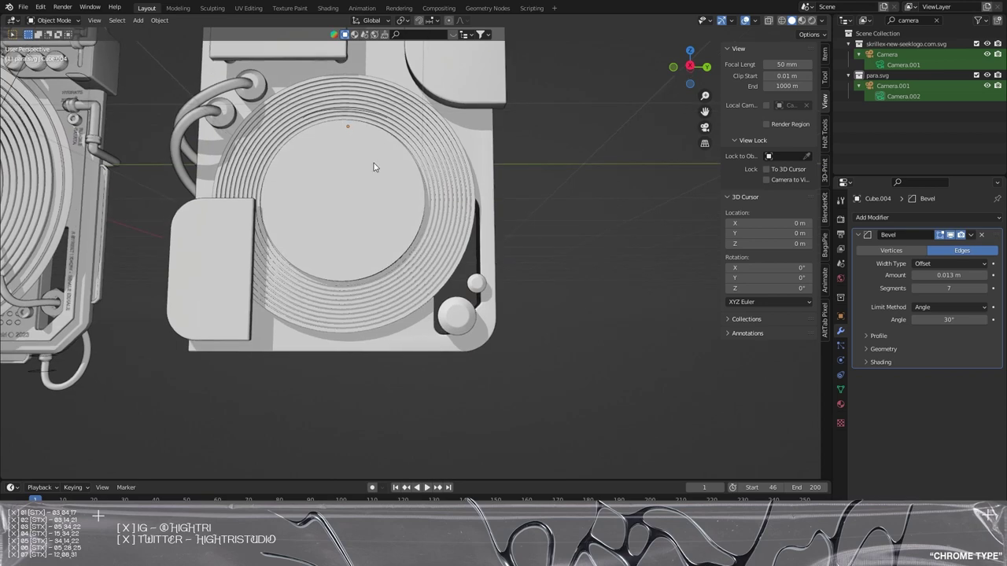
scroll(375, 167, "up", 2)
middle_click_drag(484, 320, 499, 355, "alt")
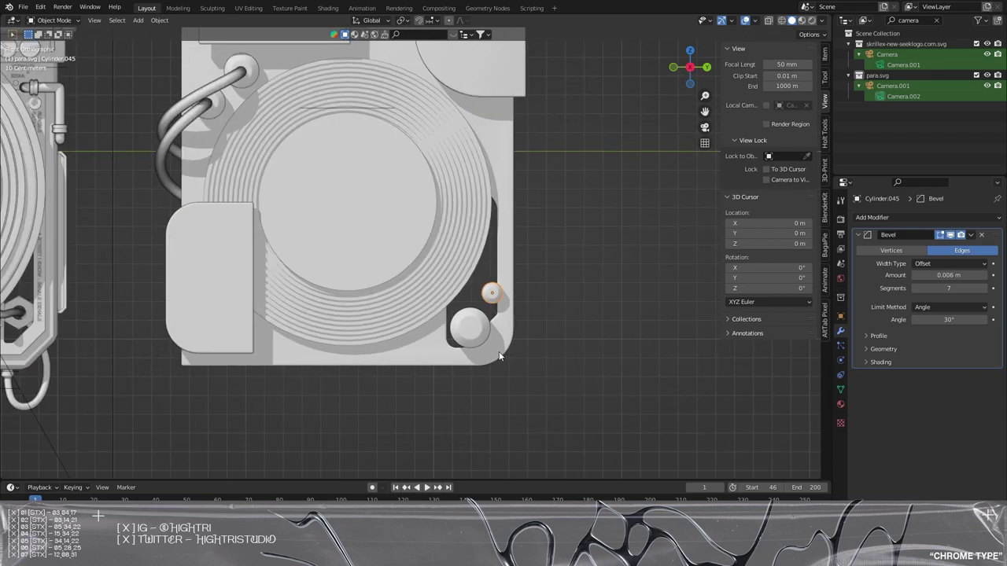
key("Delete")
- Examine the tonearm, its hexagonal mount and the corner cutout on the reference model
middle_click_drag(532, 265, 548, 372, "shift")
middle_click_drag(437, 234, 530, 223, "shift")
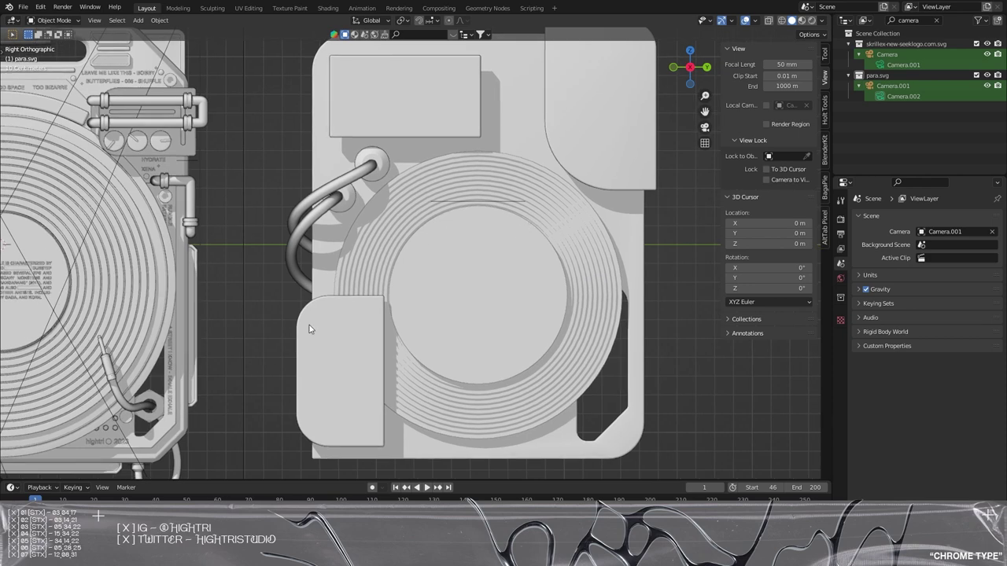
middle_click_drag(272, 316, 433, 275, "shift")
middle_click_drag(277, 366, 336, 321, "shift")
scroll(336, 321, "up", 4)
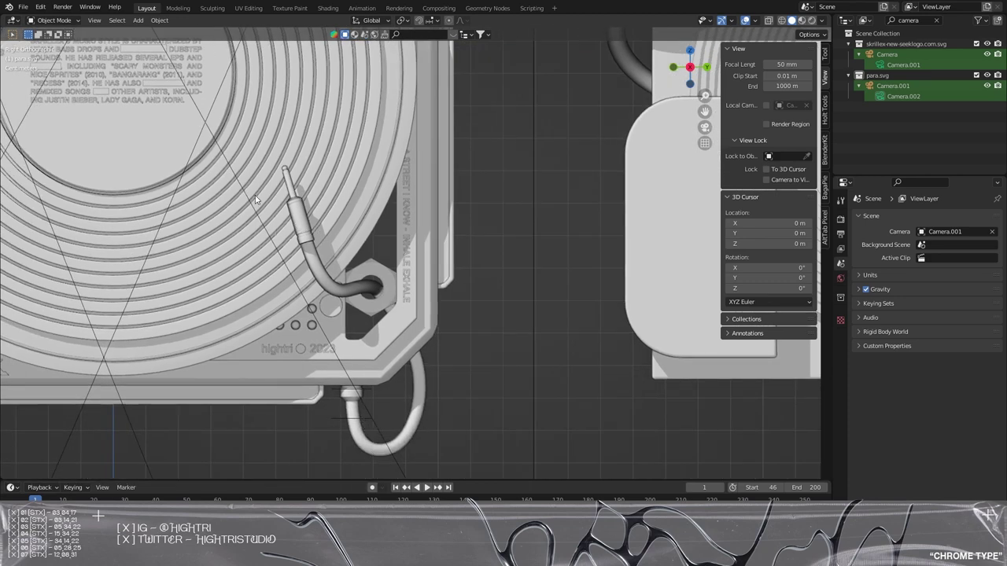
- Examine the bent pipe with double collars beside the button panel on the reference model
middle_click_drag(254, 200, 634, 279, "shift")
scroll(247, 409, "up", 1)
middle_click_drag(248, 409, 369, 347, "shift")
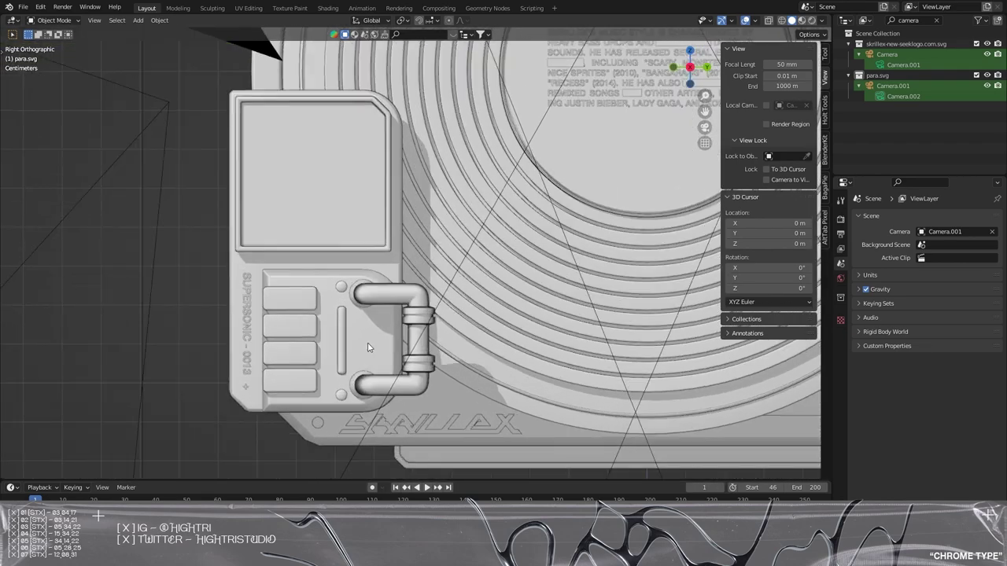
scroll(367, 347, "up", 2)
scroll(422, 298, "down", 4)
middle_click_drag(464, 291, 411, 283, "shift")
scroll(506, 256, "up", 7)
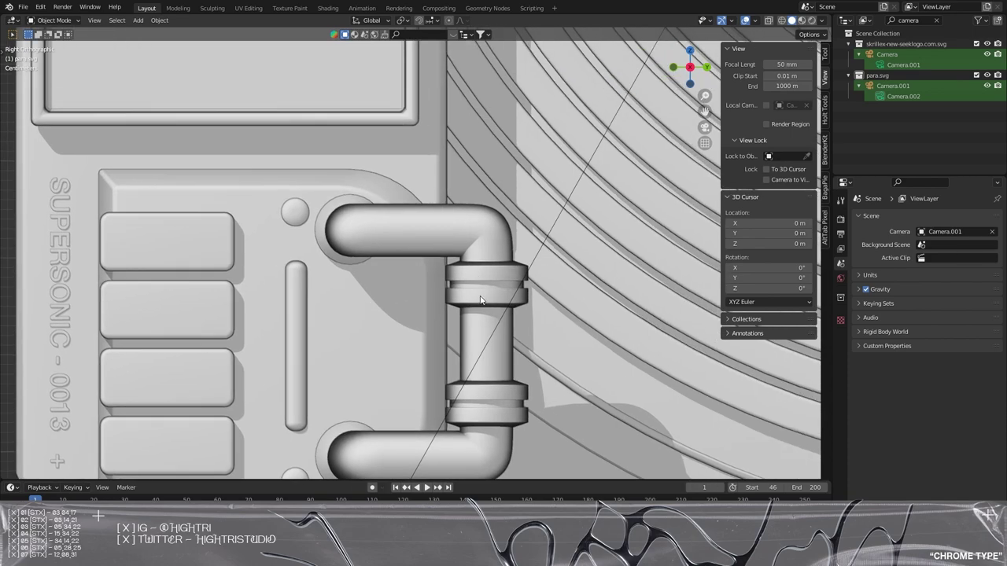
scroll(489, 434, "down", 3)
- Copy a curved tube from the blank model and move the copy into the empty space beyond the plate along Y
middle_click_drag(588, 255, 201, 297, "shift")
scroll(200, 297, "down", 4)
middle_click_drag(712, 122, 385, 293, "shift")
left_click(436, 220)
middle_click_drag(478, 212, 274, 220, "shift")
key("ctrl+c")
key("ctrl+v")
middle_click_drag(517, 307, 308, 301, "shift")
key("g")
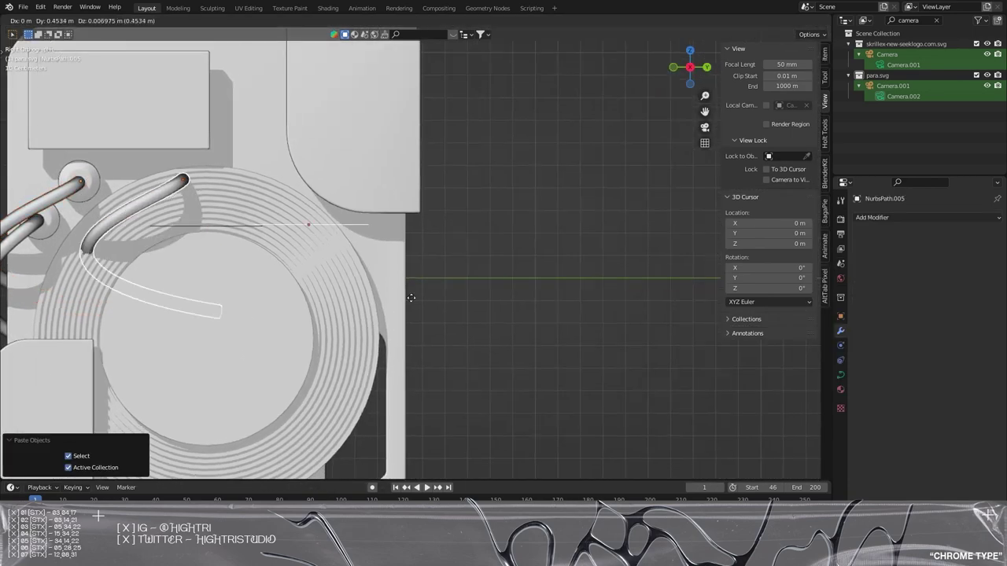
left_click(791, 335)
middle_click_drag(578, 289, 450, 297, "shift")
key("g")
left_click(578, 316)
left_click(546, 300)
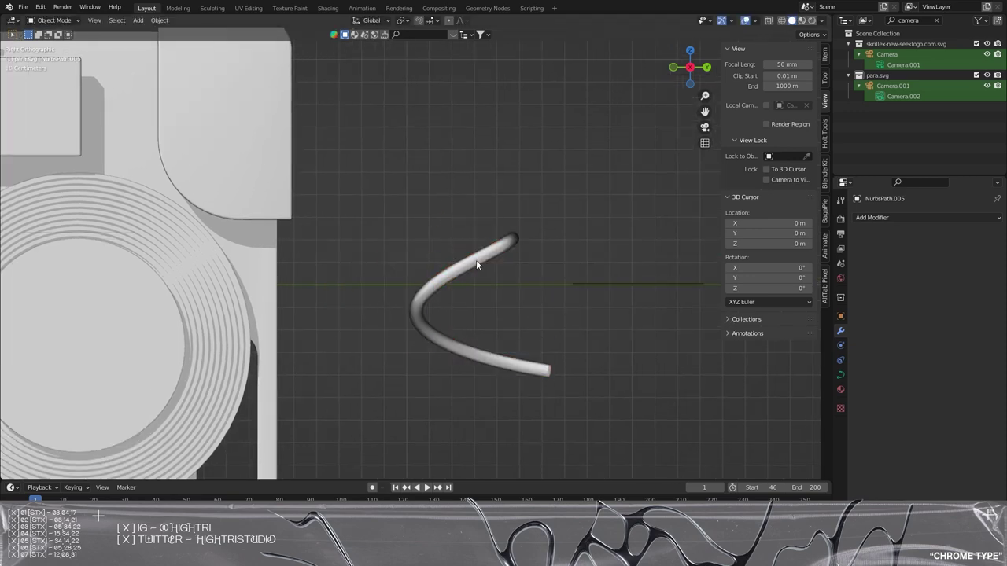
- Extend the copied tube's lower end along Y by about 0.26 m, plus a short 0.007 m segment for the corner
key("Tab")
middle_click_drag(512, 263, 432, 313)
key("KP_3")
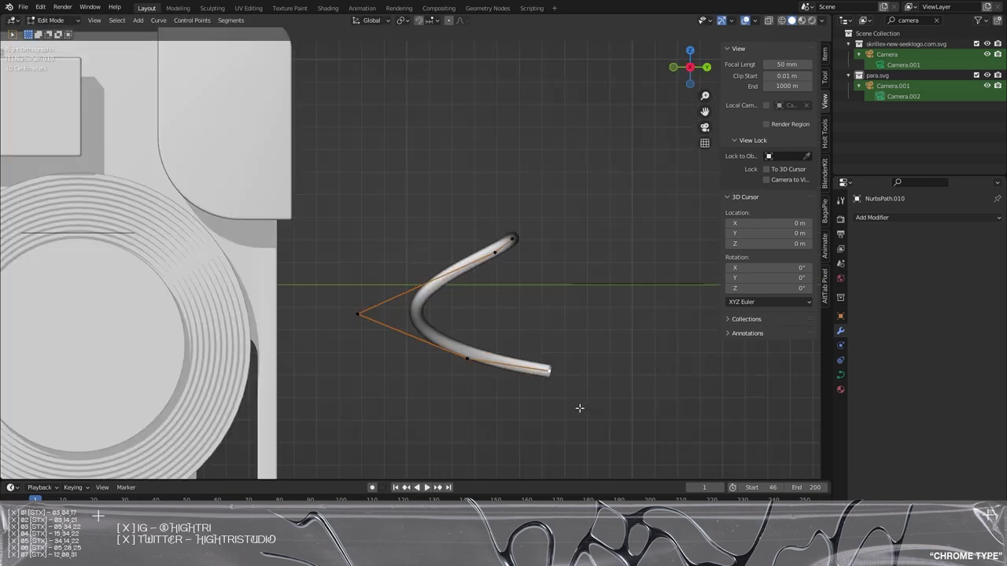
scroll(409, 274, "up", 8)
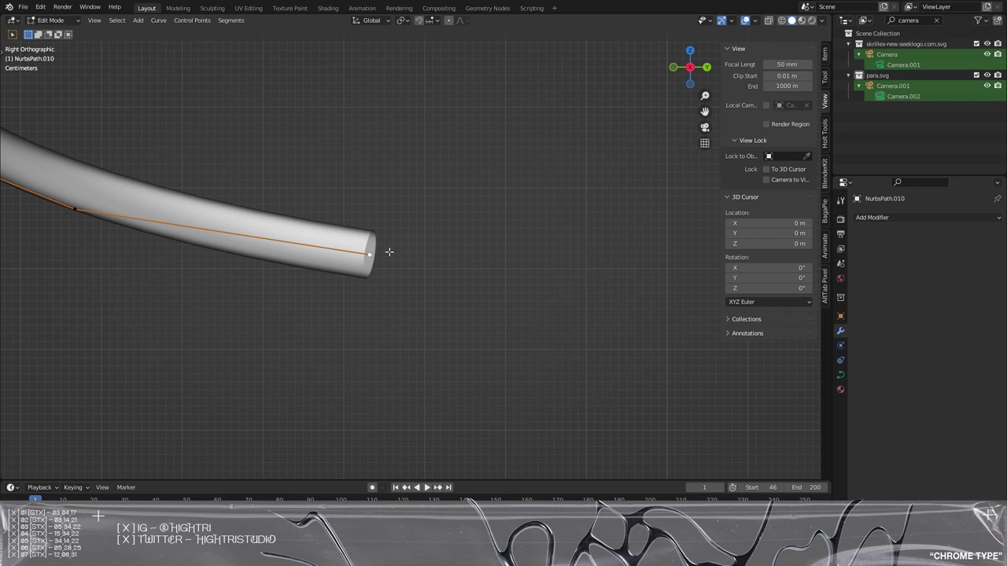
key("e")
key("y")
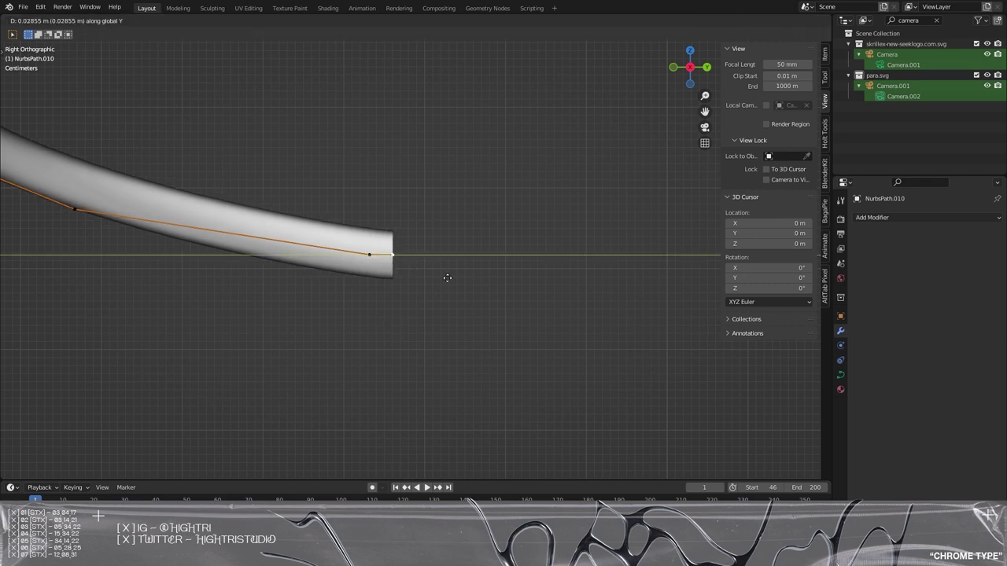
left_click(615, 269)
middle_click_drag(615, 268, 401, 270, "shift")
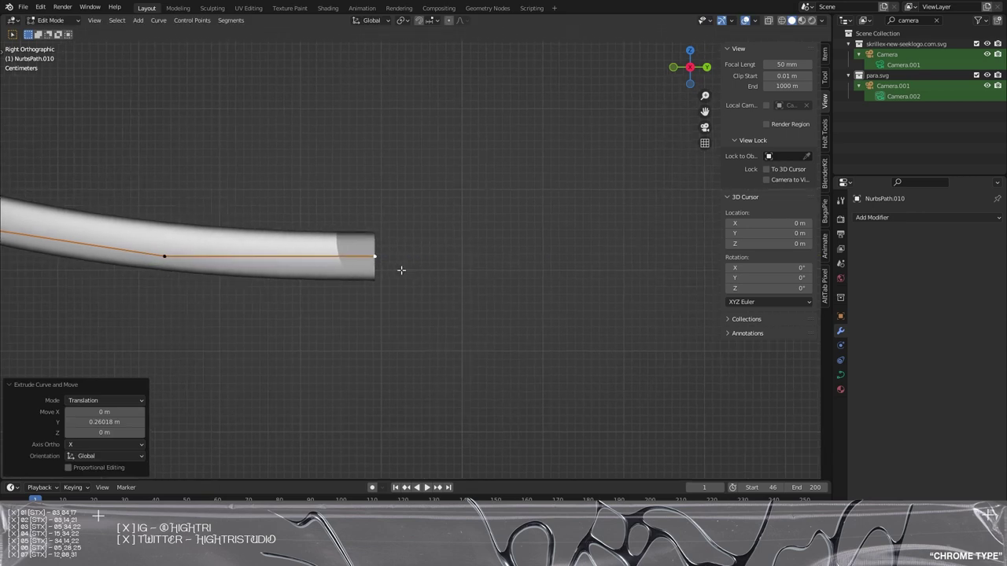
key("e")
key("y")
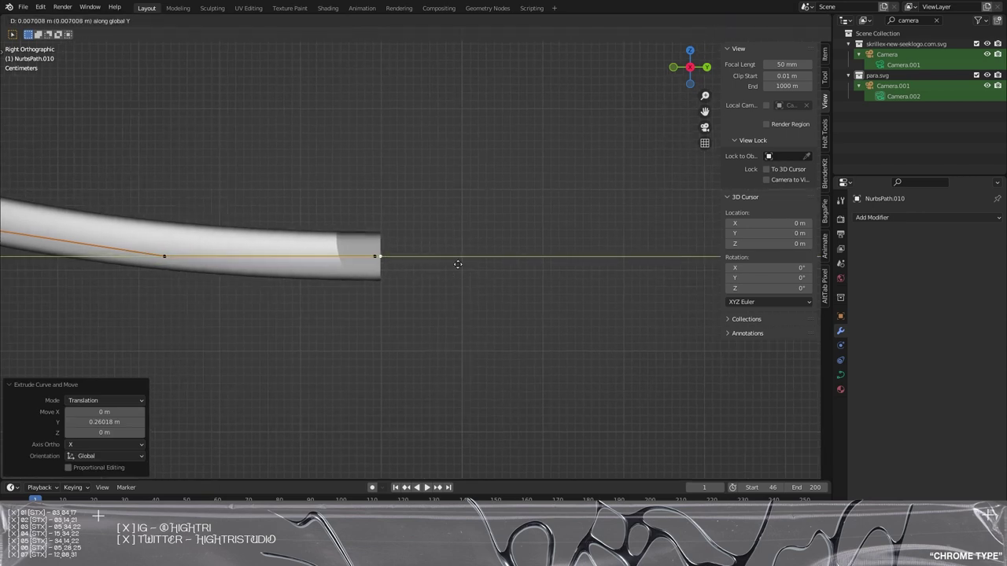
left_click(457, 264)
- Turn the tube straight down with a short extrusion of about 0.006 m and a long one of about 0.219 m along Z
scroll(409, 255, "up", 3)
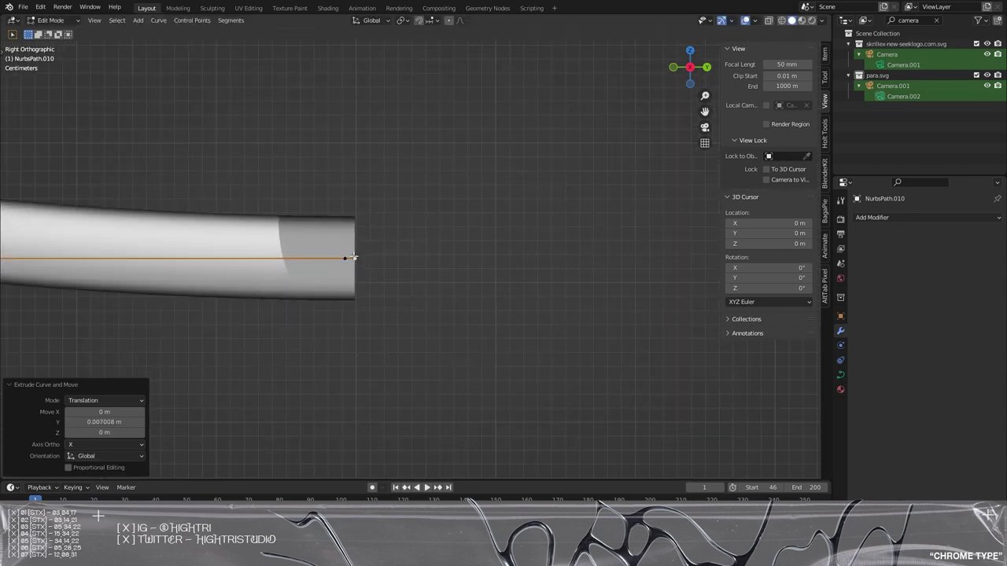
middle_click_drag(428, 263, 449, 249, "shift")
key("e")
key("z")
left_click(449, 261)
key("e")
key("z")
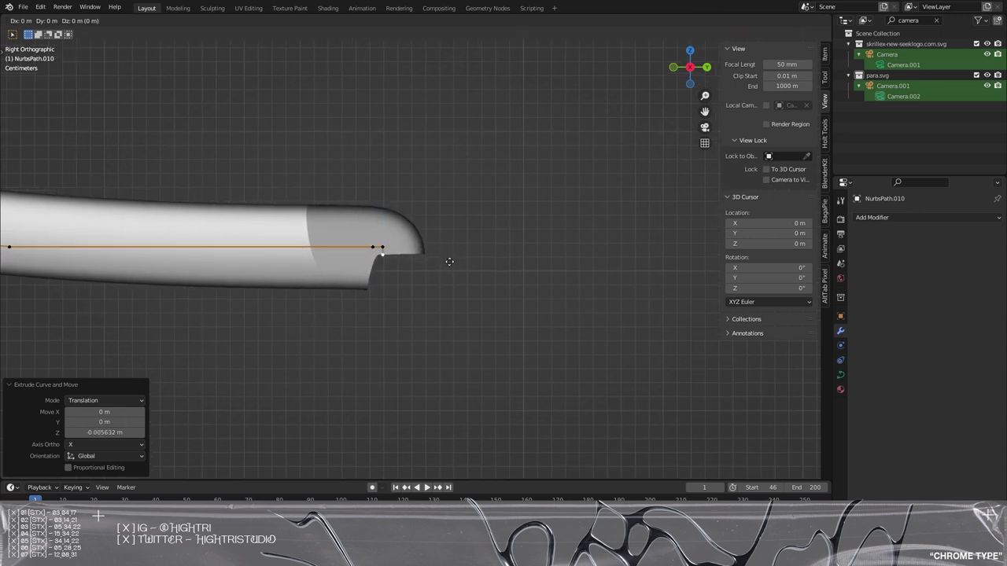
left_click(462, 209)
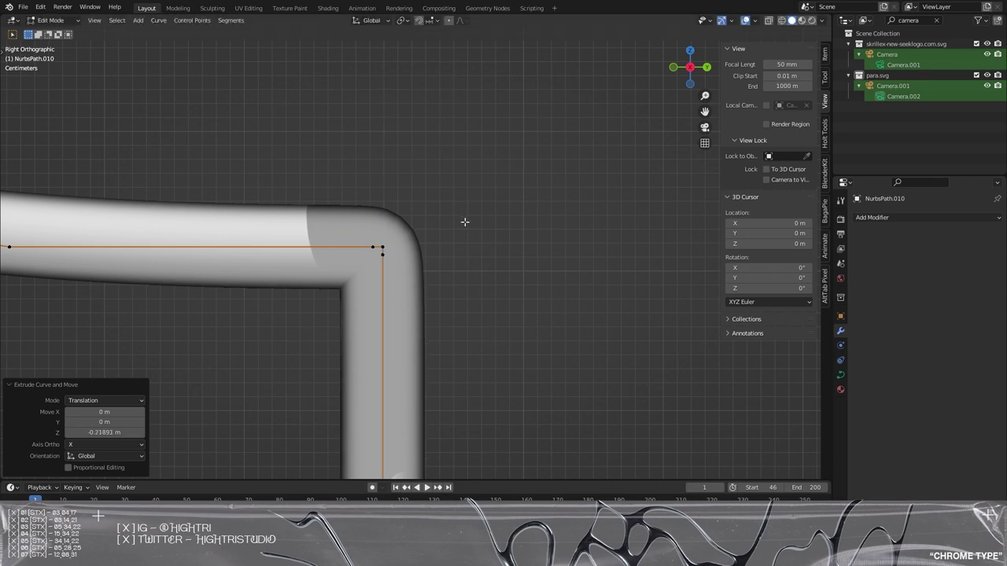
- Turn the tube back along negative Y with short corner extrusions and a 0.2144 m end segment, and return to Object Mode
middle_click_drag(411, 314, 444, 220, "shift")
middle_click_drag(465, 399, 479, 256, "shift")
key("e")
key("z")
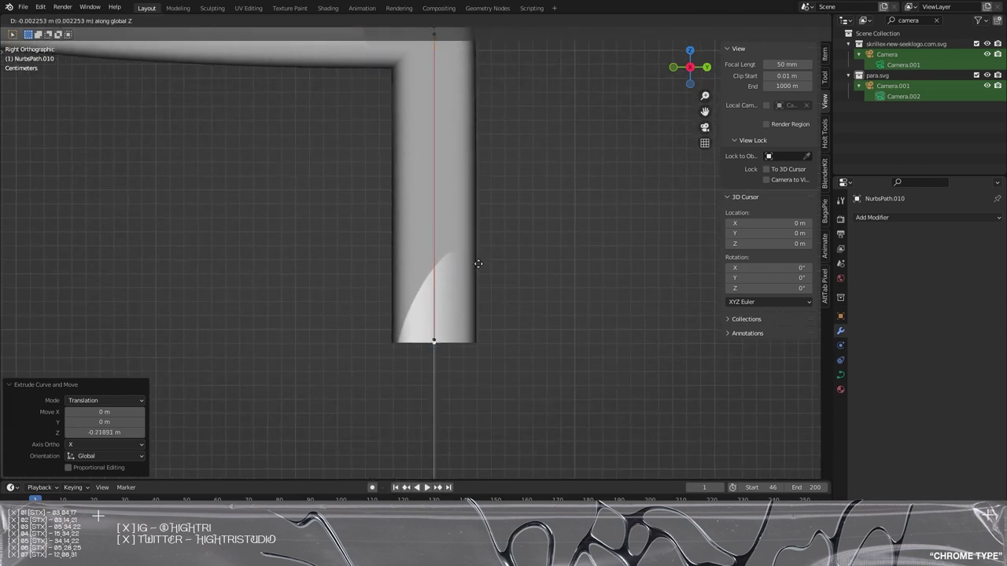
left_click(477, 278)
key("e")
key("y")
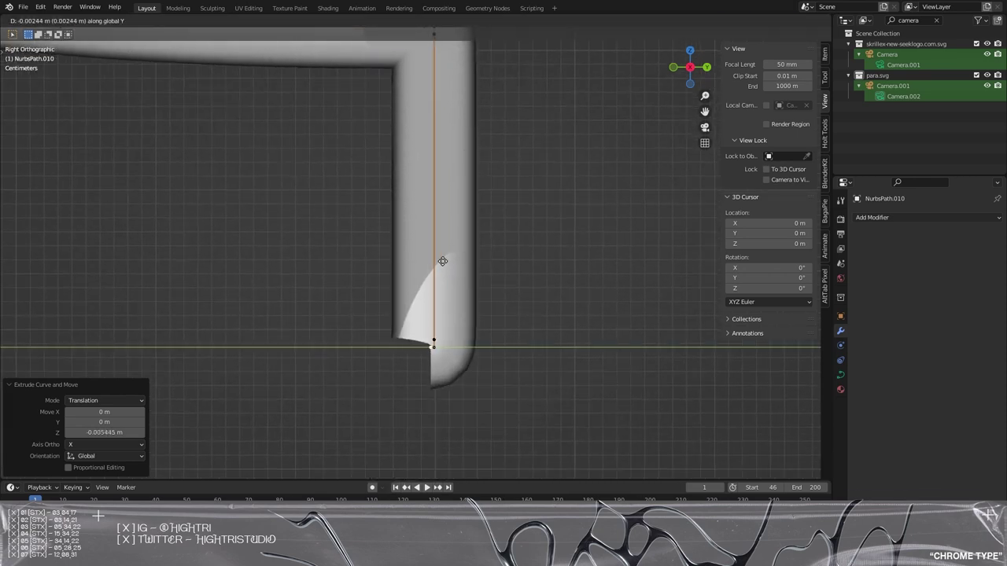
left_click(391, 256)
key("ctrl+z")
key("e")
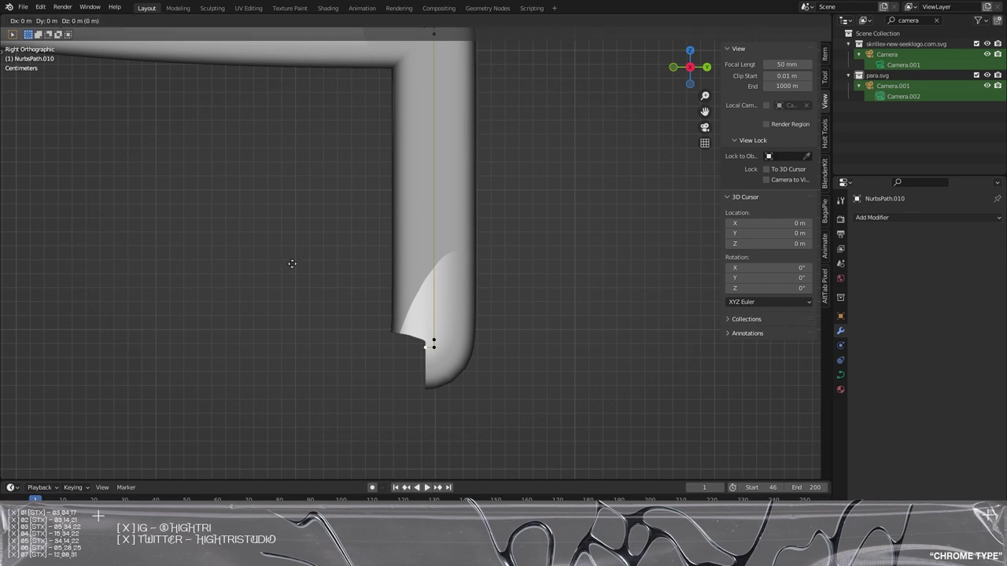
key("y")
left_click(823, 297)
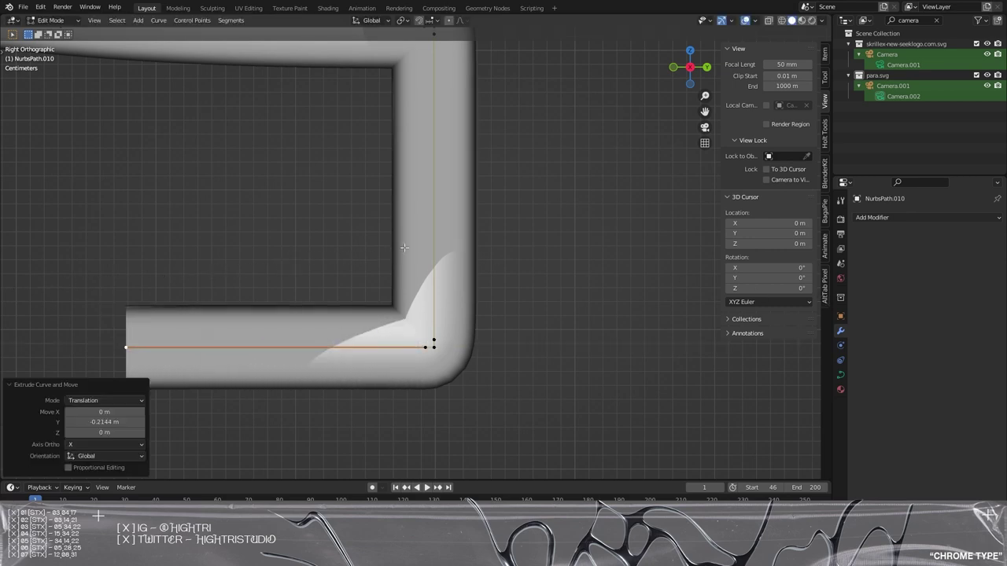
scroll(376, 252, "down", 3)
key("Tab")
scroll(321, 281, "down", 8)
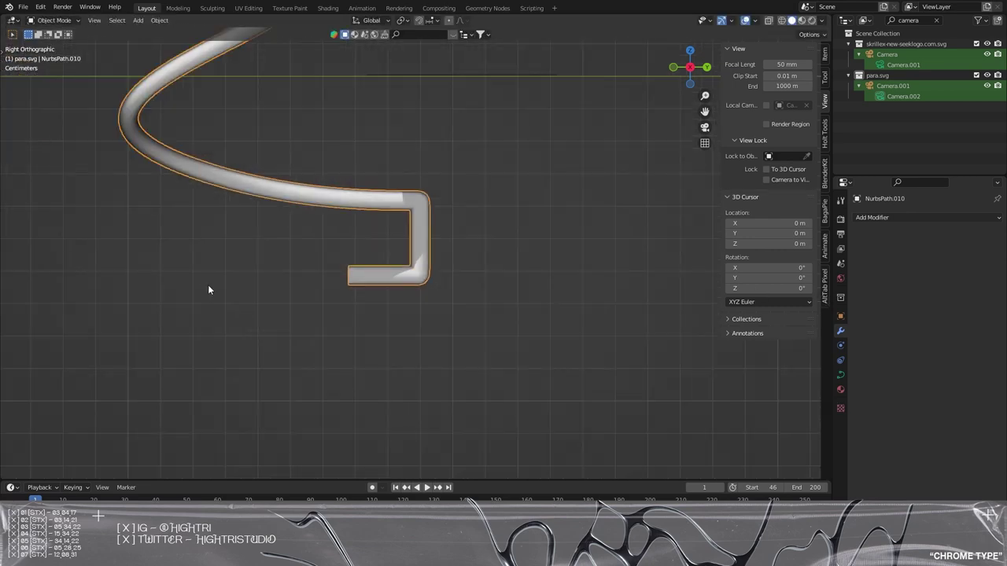
- Examine the collared pipes and the edge details around the grooved disc on the reference model
middle_click_drag(207, 284, 587, 291, "shift")
middle_click_drag(173, 295, 690, 273, "shift")
scroll(255, 346, "up", 5)
scroll(255, 346, "up", 1)
middle_click_drag(255, 346, 618, 263, "shift")
scroll(374, 266, "up", 3)
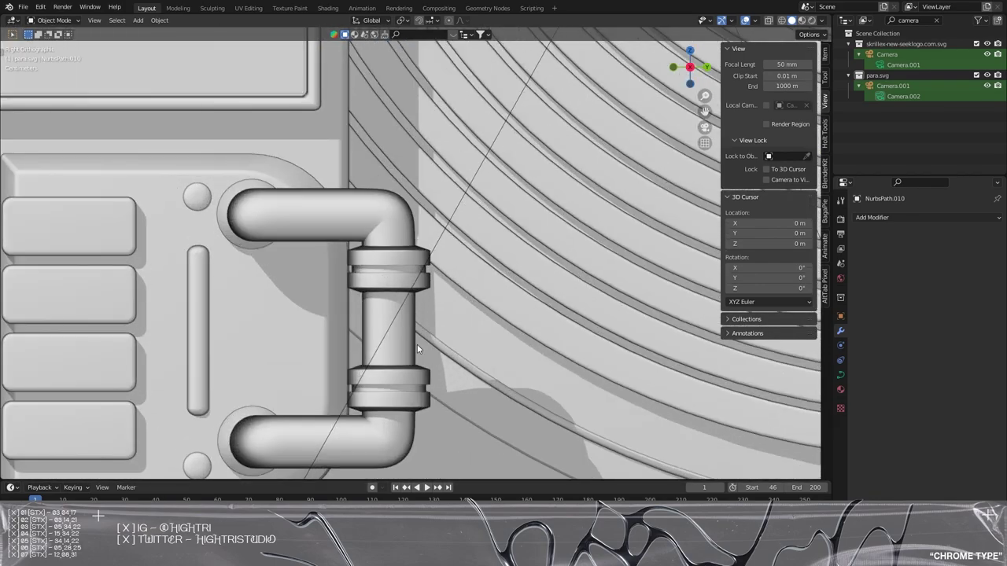
scroll(536, 223, "down", 5)
middle_click_drag(444, 104, 436, 269, "shift")
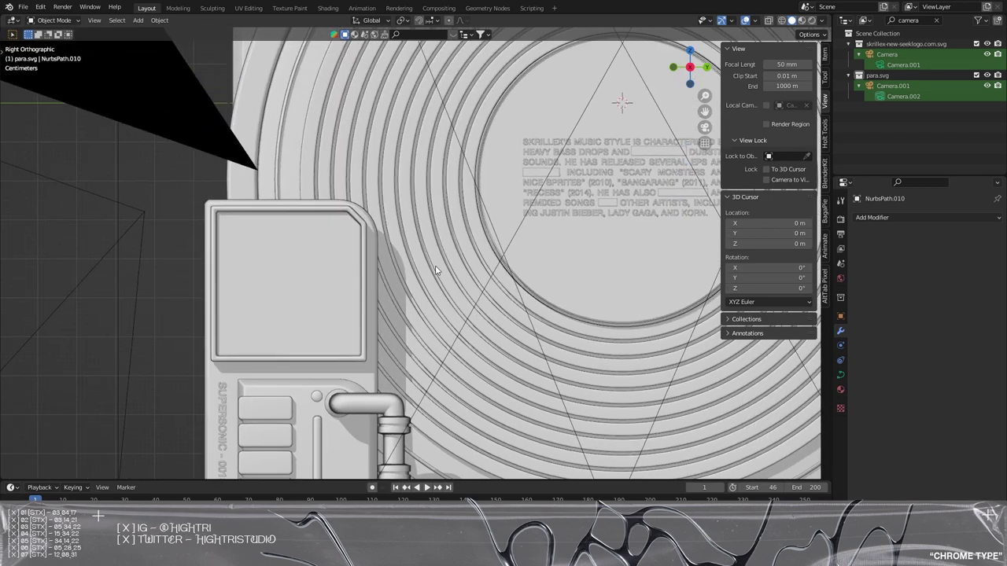
middle_click_drag(437, 159, 355, 198, "shift")
mouse_move(465, 310)
middle_mouse_down("shift")
mouse_move(508, 285)
mouse_move(320, 325)
mouse_move(224, 313)
middle_mouse_up("shift")
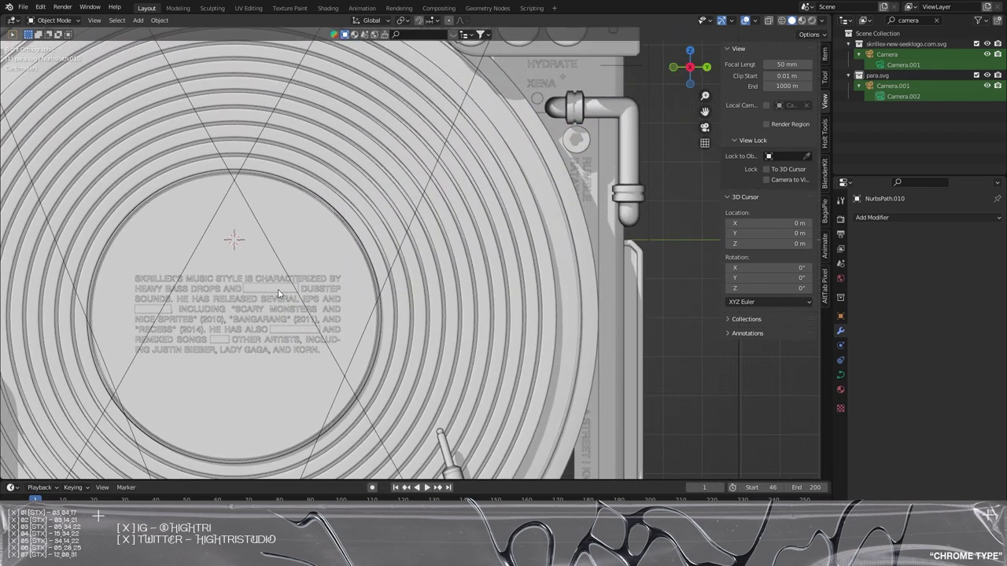
middle_click_drag(465, 178, 166, 151, "shift")
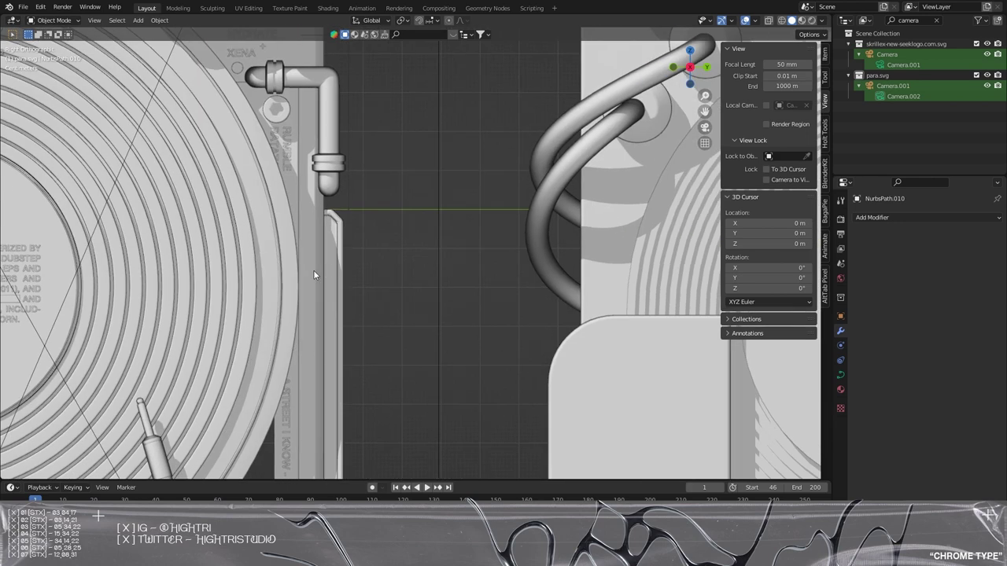
- Add a text object and clear its default text
key("shift+a")
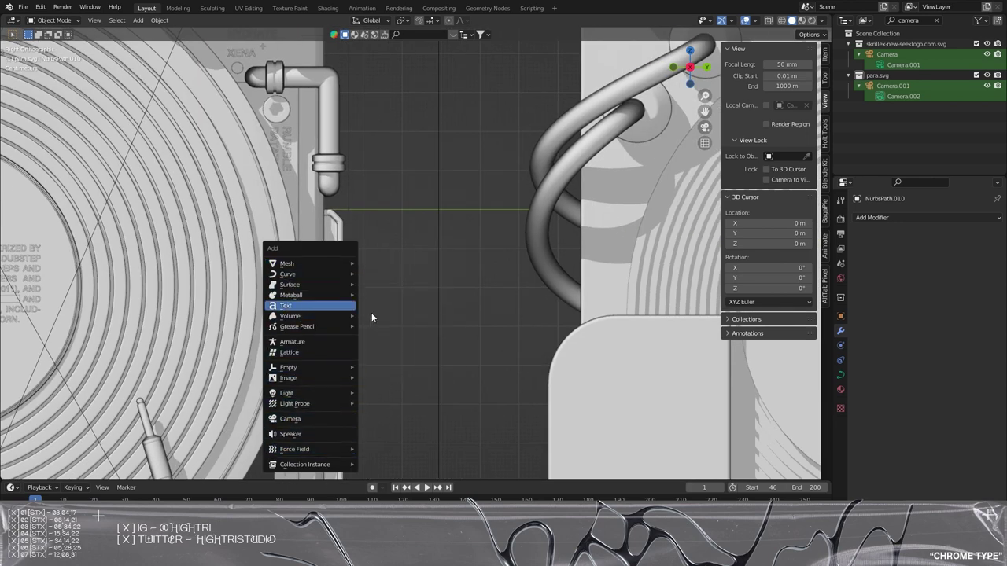
left_click(323, 309)
scroll(420, 303, "down", 11)
middle_click_drag(420, 303, 501, 324)
scroll(500, 324, "up", 6)
key("Tab")
key("ctrl+a")
key("BackSpace")
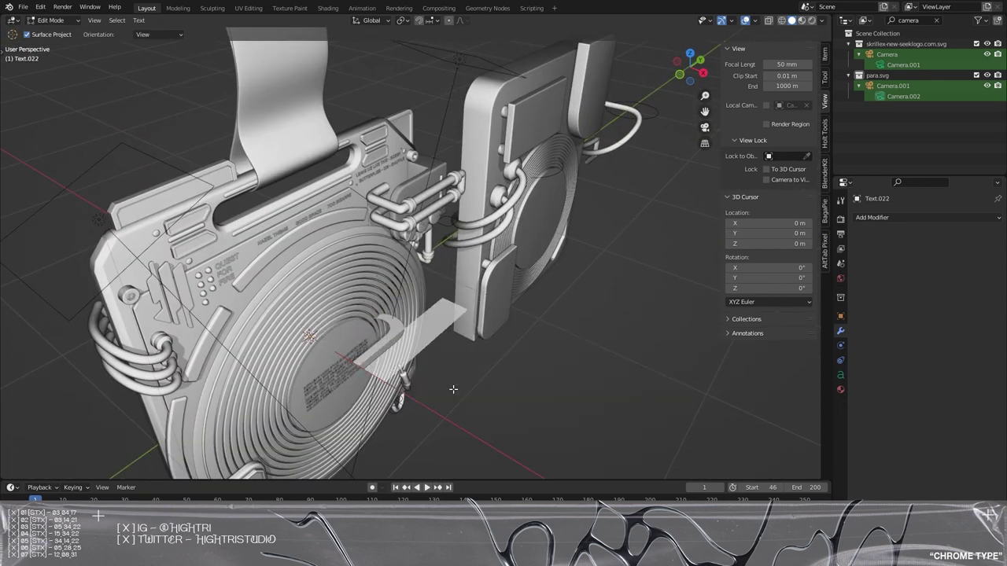
- Write "Subsrcribe" in the text object and return to Object Mode
type("hight")
key("BackSpace")
key("BackSpace")
key("BackSpace")
key("BackSpace")
key("BackSpace")
type("subsc")
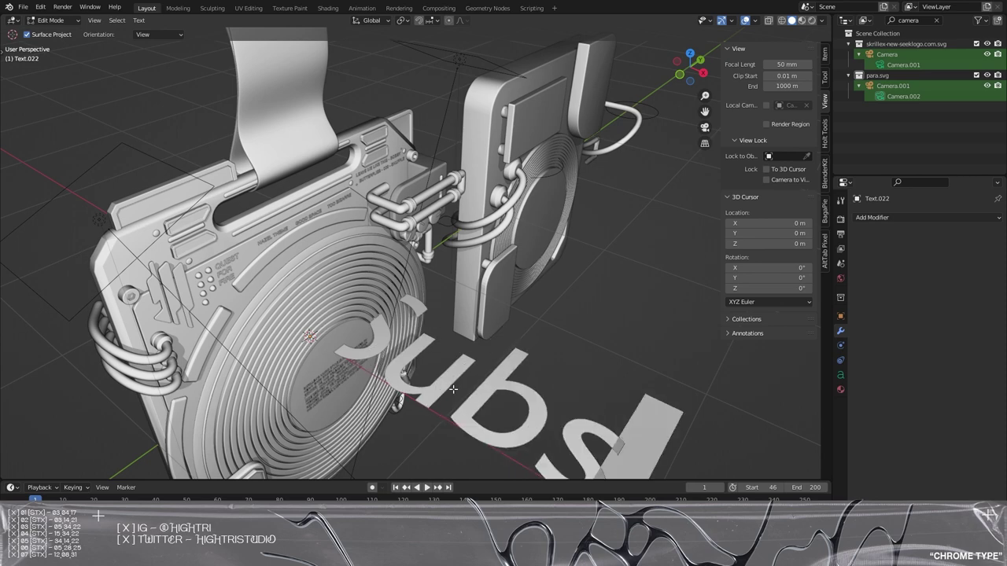
type("icle")
scroll(532, 373, "down", 4)
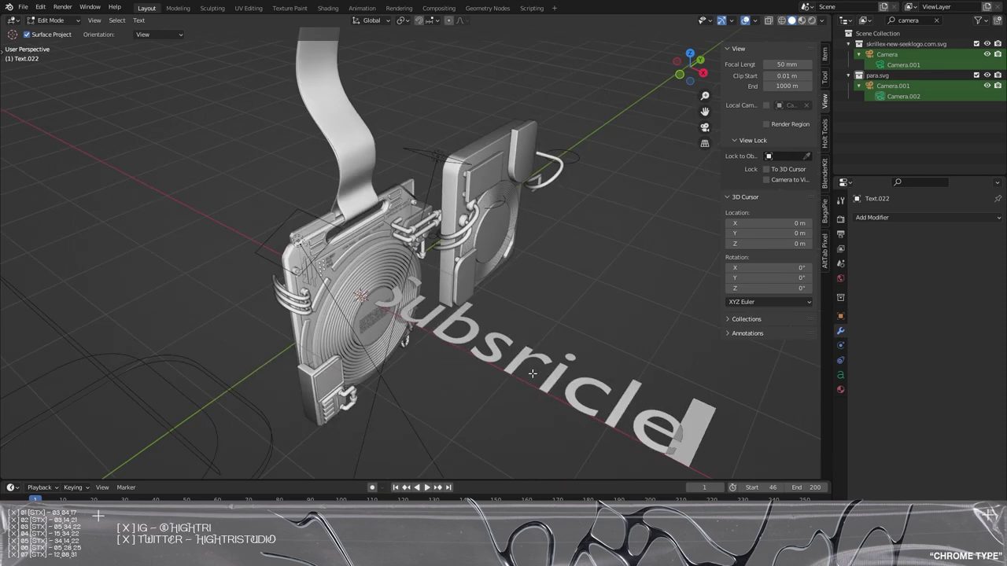
key("BackSpace")
key("BackSpace")
key("BackSpace")
key("BackSpace")
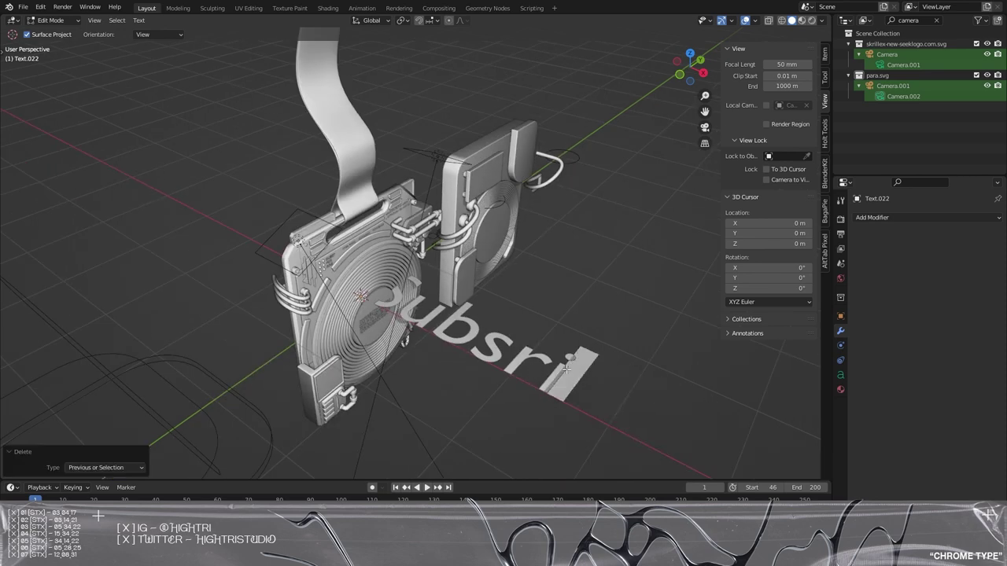
type("cribel")
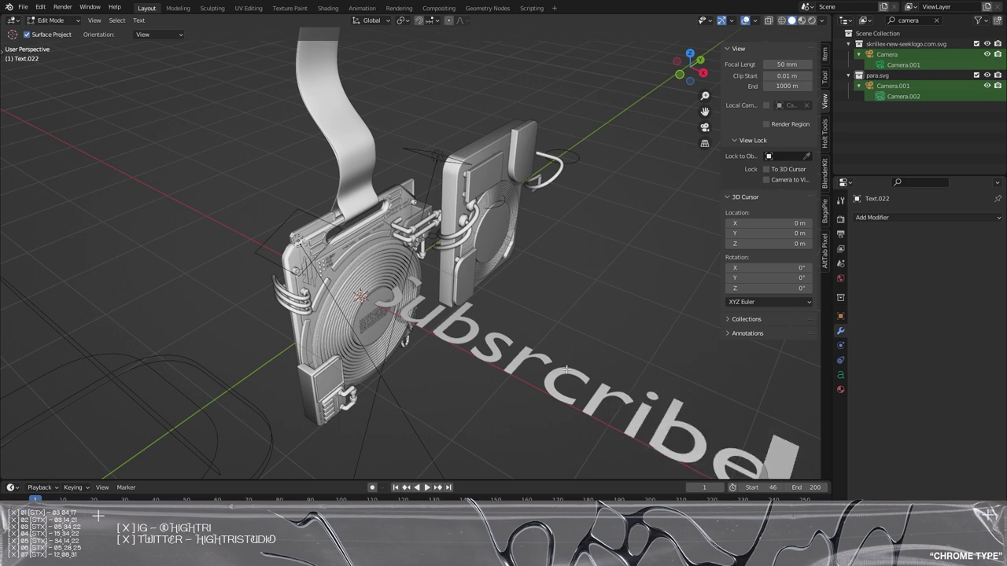
scroll(574, 378, "down", 3)
scroll(577, 379, "up", 3)
middle_click_drag(557, 344, 488, 315, "shift")
key("Tab")
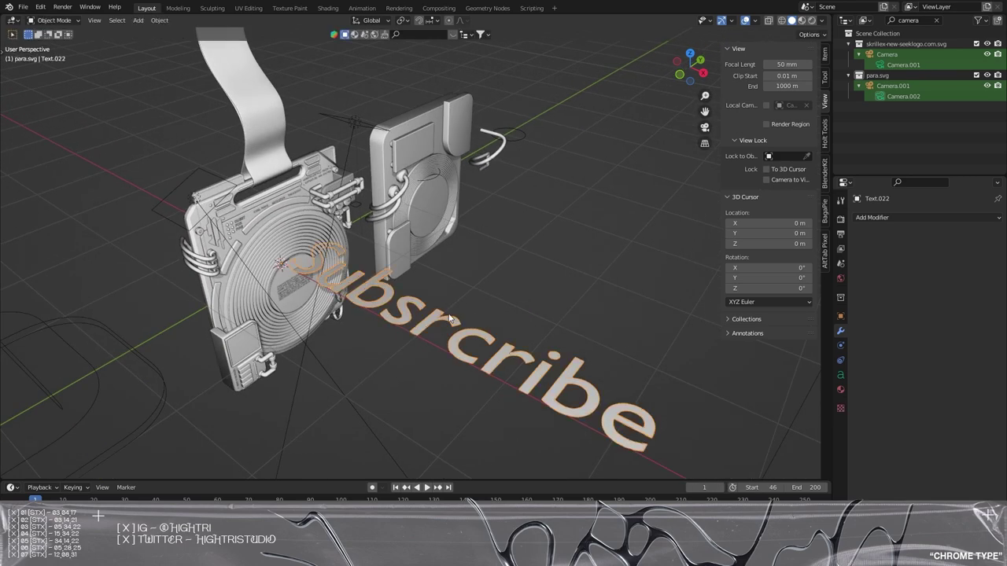
key("x")
left_click(446, 317)
scroll(393, 301, "up", 5)
middle_click_drag(250, 281, 447, 281, "shift")
scroll(451, 280, "down", 5)
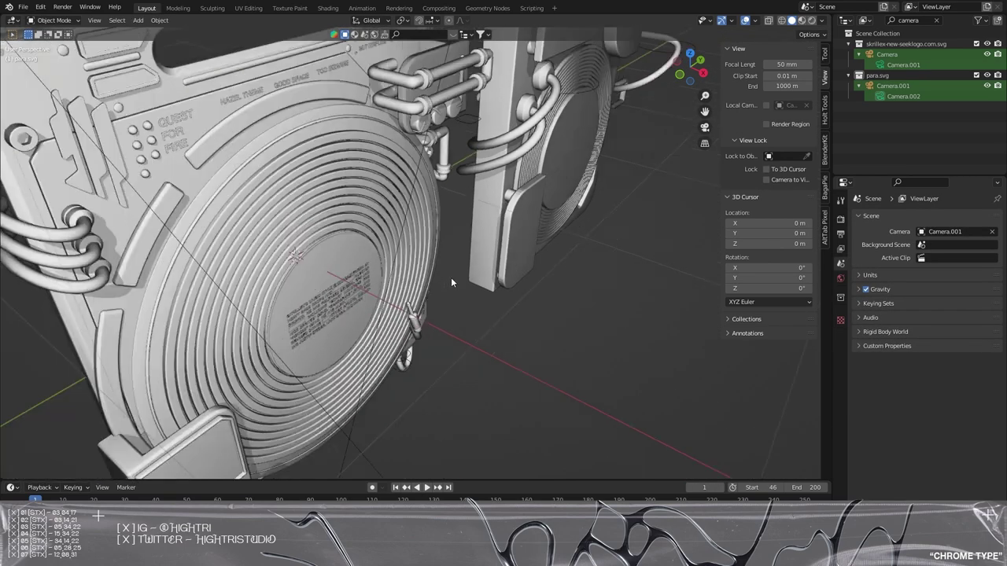
key("ctrl+z")
- Extrude the text by 0.029 m and rotate it 90° about X to stand upright in the right view
middle_click_drag(670, 367, 469, 317, "shift")
left_click(840, 376)
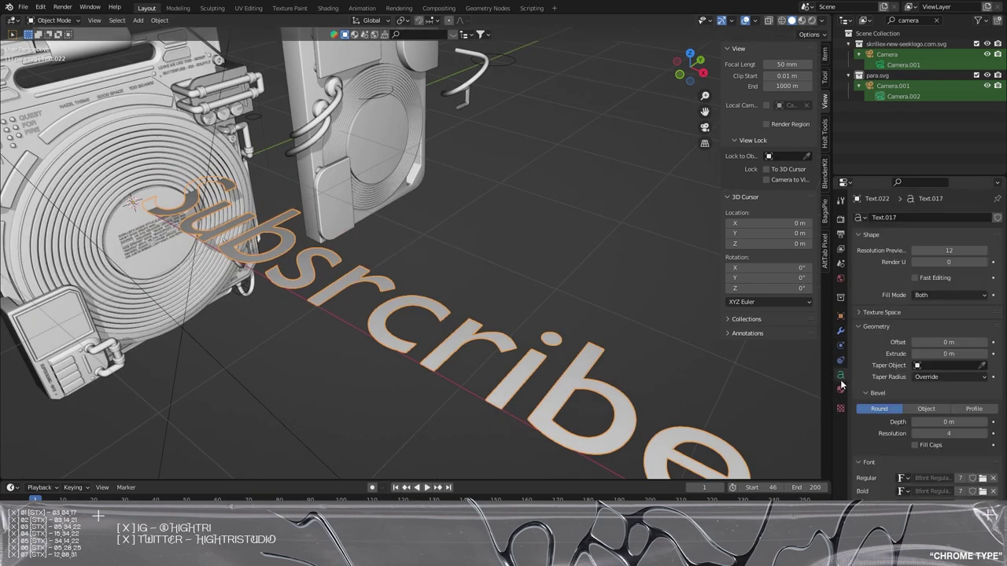
left_click_drag(949, 354, 967, 354)
middle_click_drag(394, 299, 425, 297)
key("KP_3")
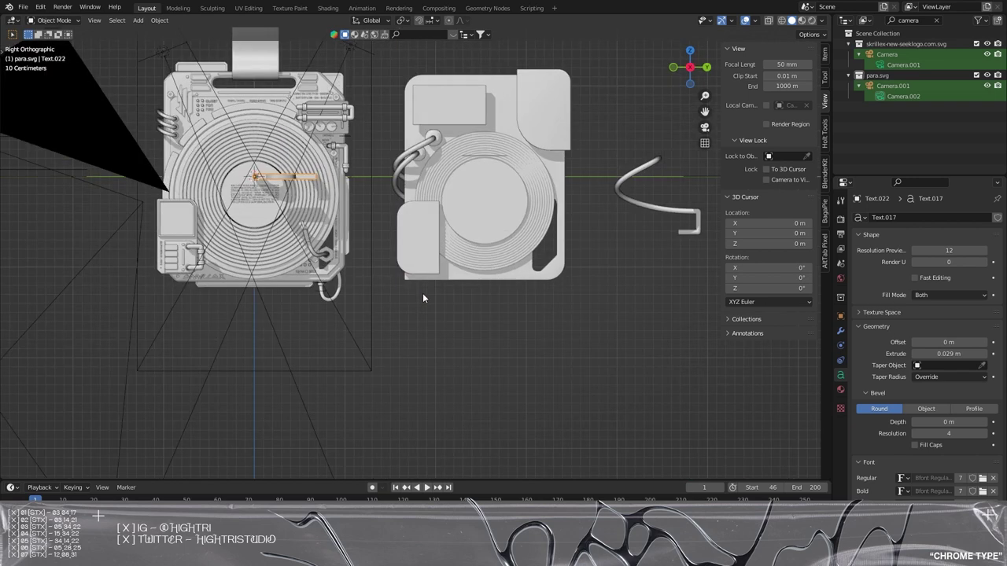
type("rx90")
key("Return")
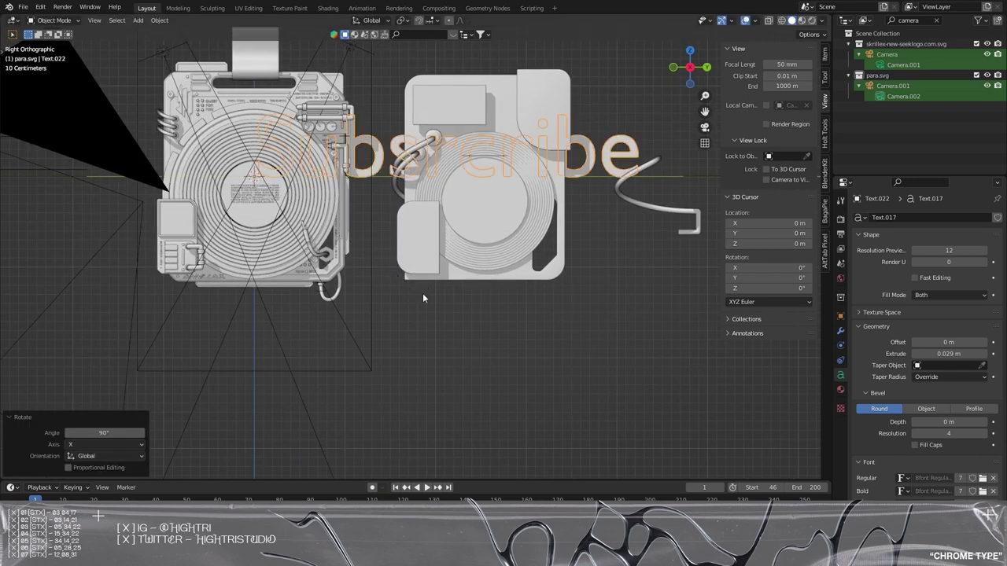
- Scale the text to 0.206 and move it over the central disc of the blank model
middle_click_drag(423, 294, 326, 352, "shift")
key("s")
left_click(239, 246)
key("g")
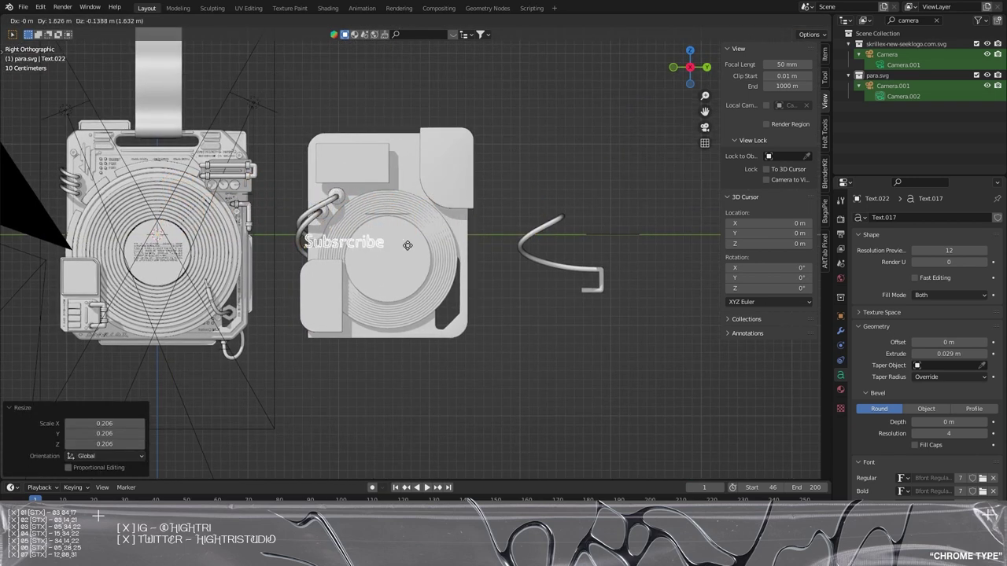
left_click(409, 246)
- Shift the text along X toward the face of the blank model's central disc
scroll(420, 253, "up", 6)
middle_click_drag(416, 263, 327, 293)
middle_click_drag(326, 292, 377, 263, "shift")
key("g")
key("x")
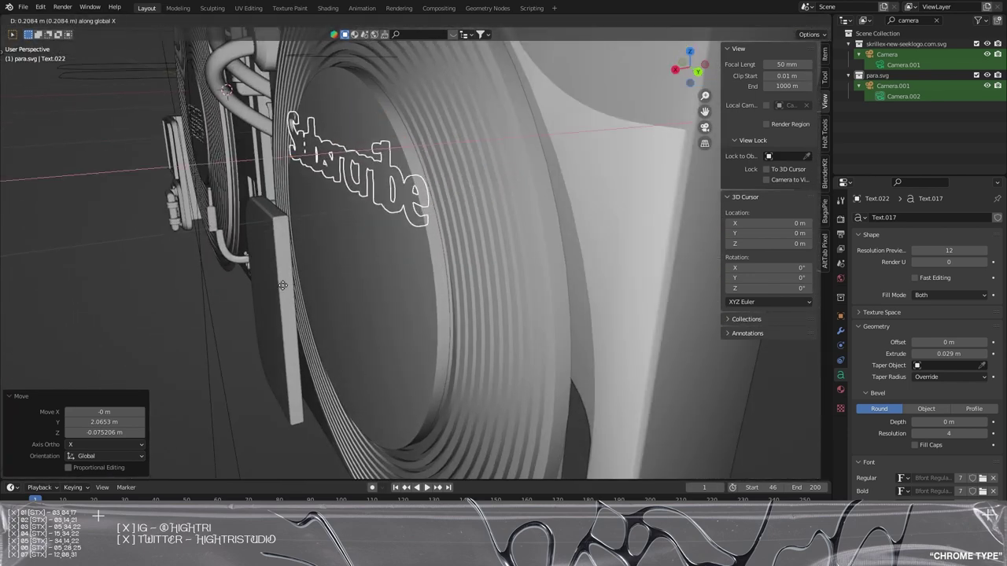
left_click(239, 301)
- Delete the text object from the scene
middle_click_drag(239, 301, 320, 204)
key("x")
left_click(320, 205)
- Examine the long collared pipes, three knobs and small bent pipe at the reference model's upper corner
scroll(354, 243, "down", 5)
key("KP_3")
middle_click_drag(417, 338, 744, 324, "shift")
scroll(346, 192, "up", 4)
middle_click_drag(346, 193, 386, 352, "shift")
middle_click_drag(655, 75, 431, 210, "shift")
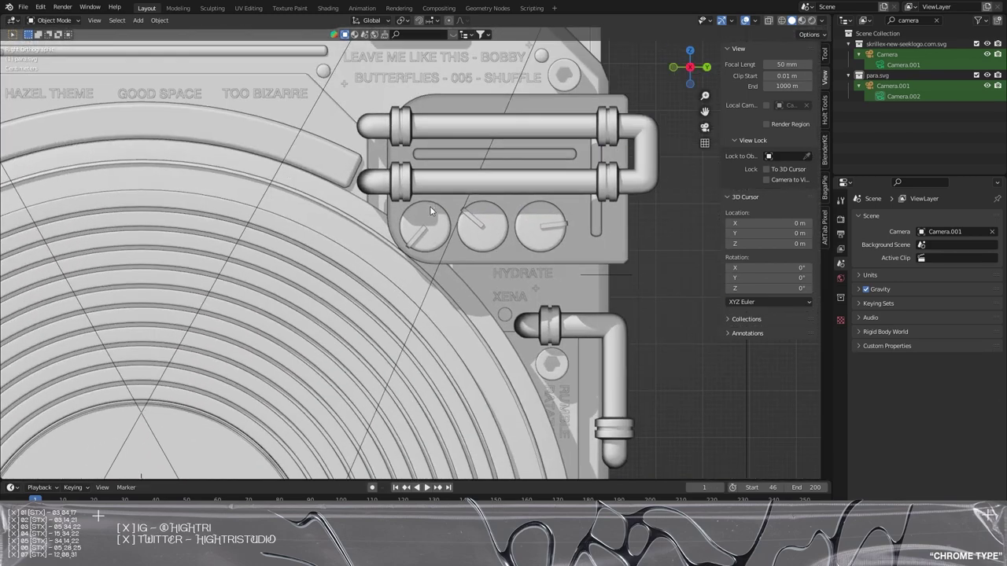
- Examine the small extruded plus sign and the hex-socket bolt near the reference model's upper corner
middle_click_drag(358, 109, 367, 236, "shift")
scroll(538, 228, "up", 6)
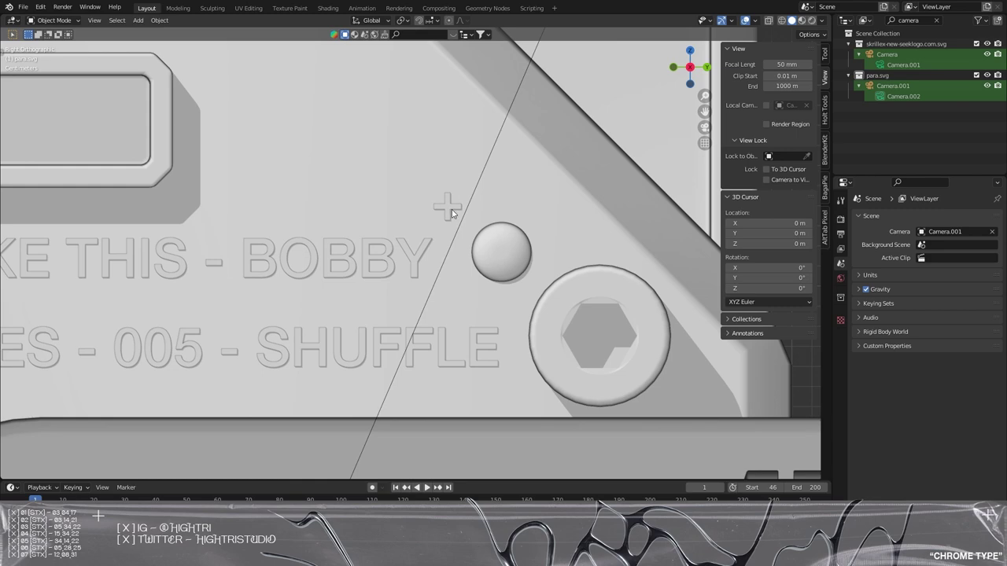
left_click(450, 209)
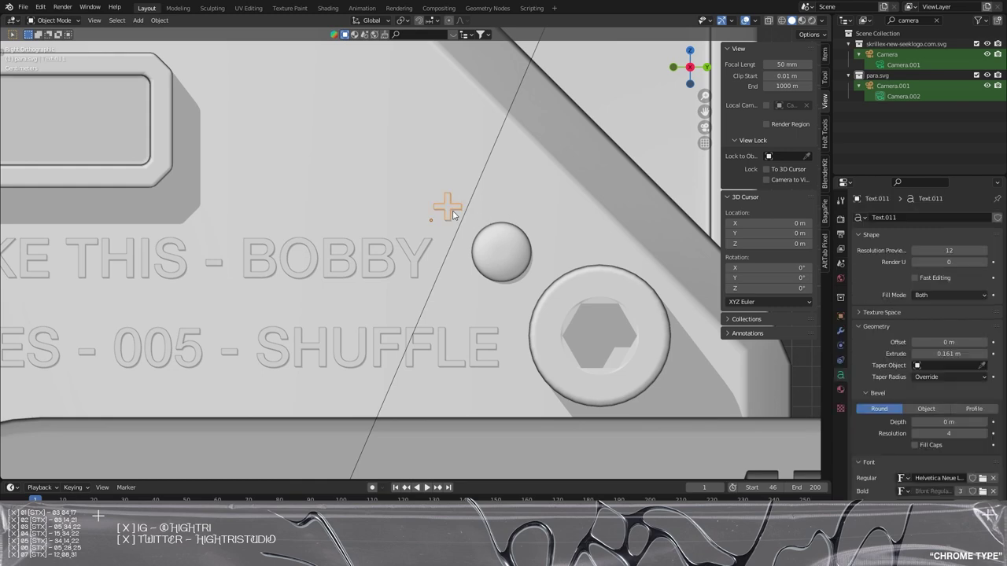
scroll(507, 255, "down", 3)
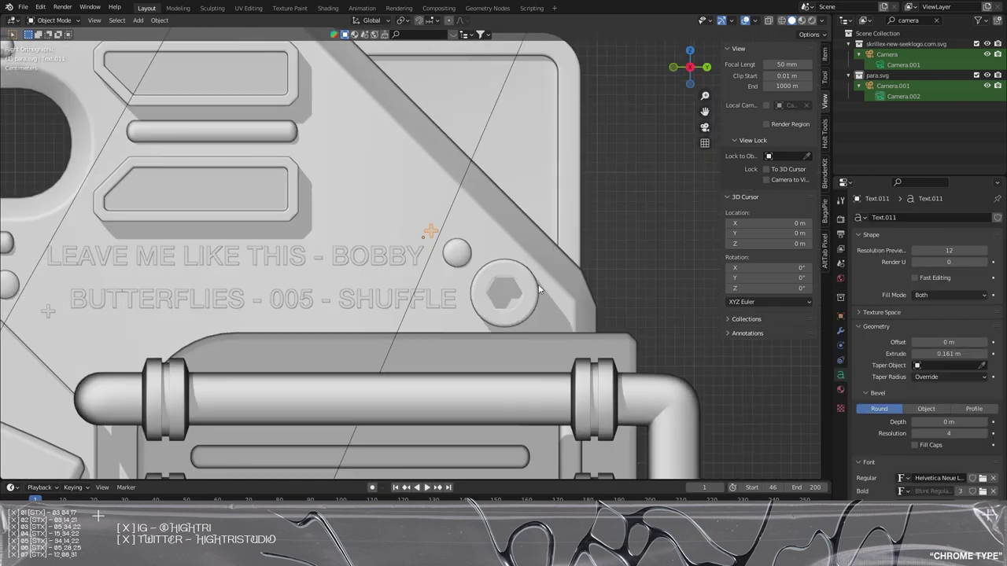
left_click(531, 289)
middle_click_drag(532, 289, 685, 297)
scroll(606, 247, "down", 3)
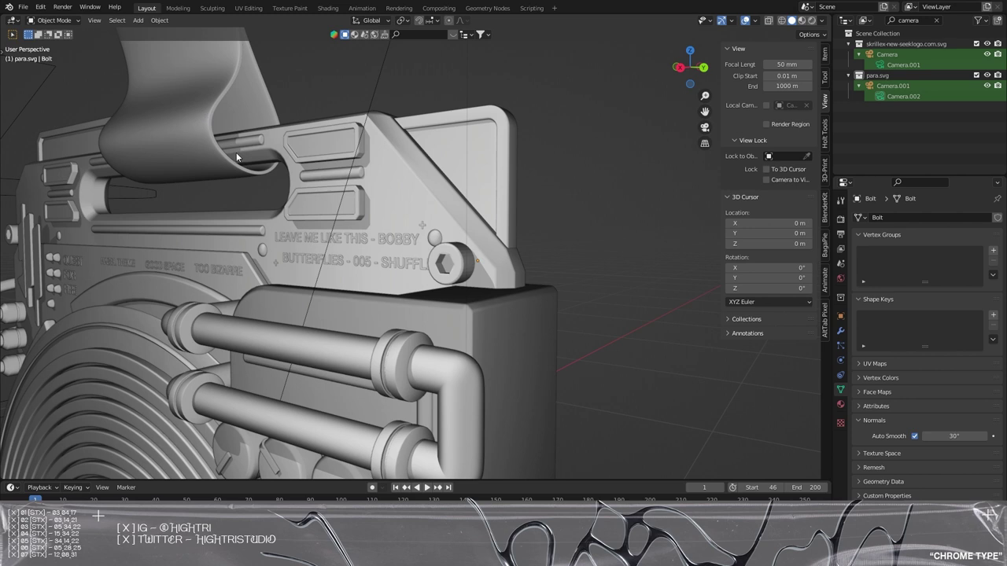
- Add a Bolt mesh to the scene
left_click(36, 7)
left_click(85, 157)
scroll(440, 255, "down", 2)
middle_click_drag(417, 266, 365, 268)
key("shift+a")
mouse_move(315, 226)
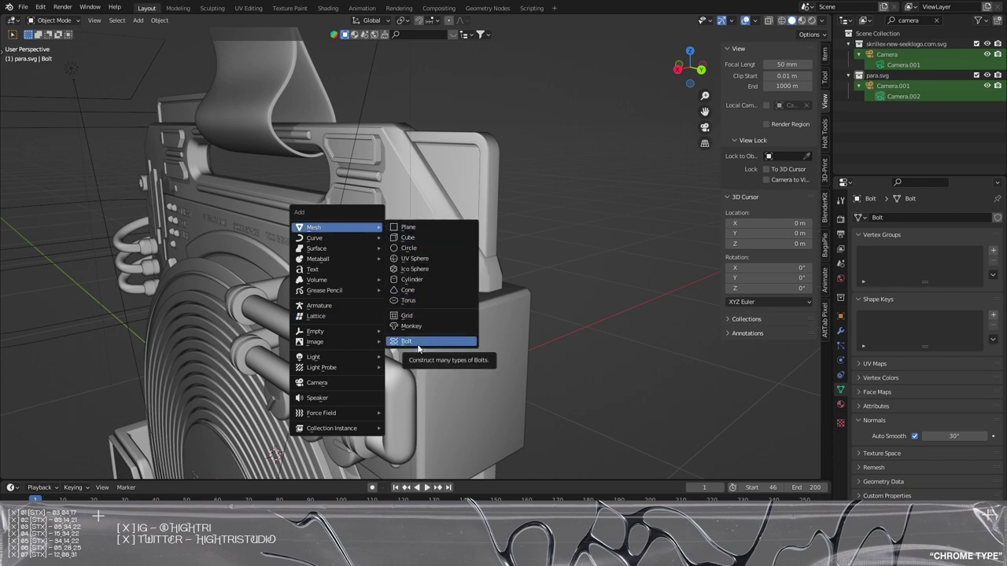
left_click(417, 342)
scroll(413, 315, "down", 5)
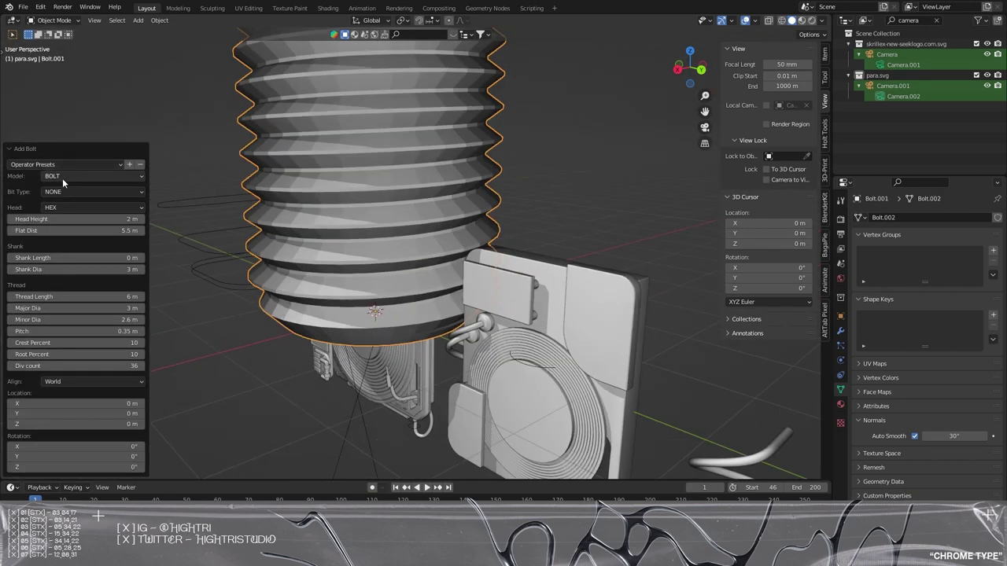
scroll(531, 139, "down", 4)
middle_click_drag(401, 106, 431, 201)
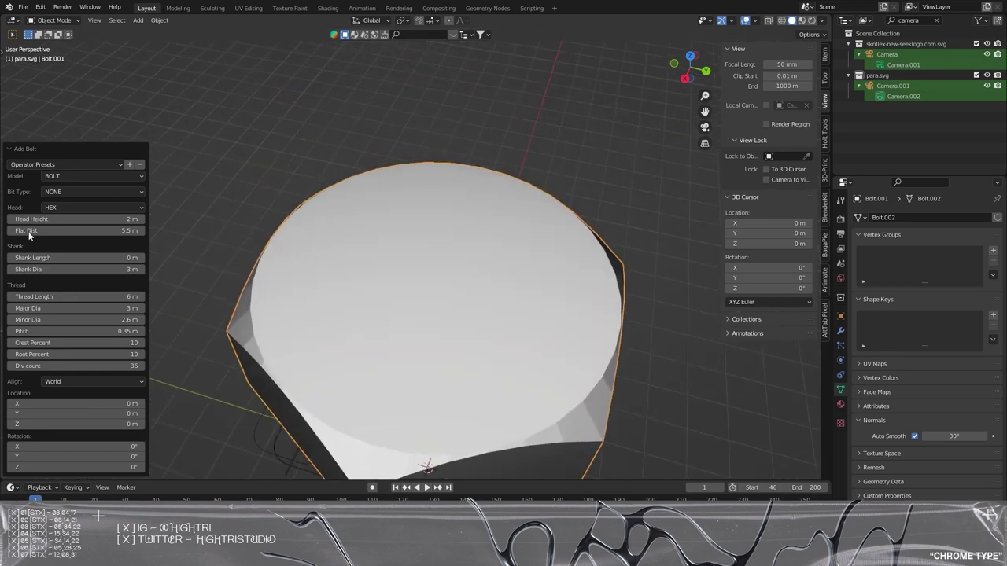
- Set the new bolt's head to DOME and its bit type to TORX
left_click(66, 207)
left_click(63, 254)
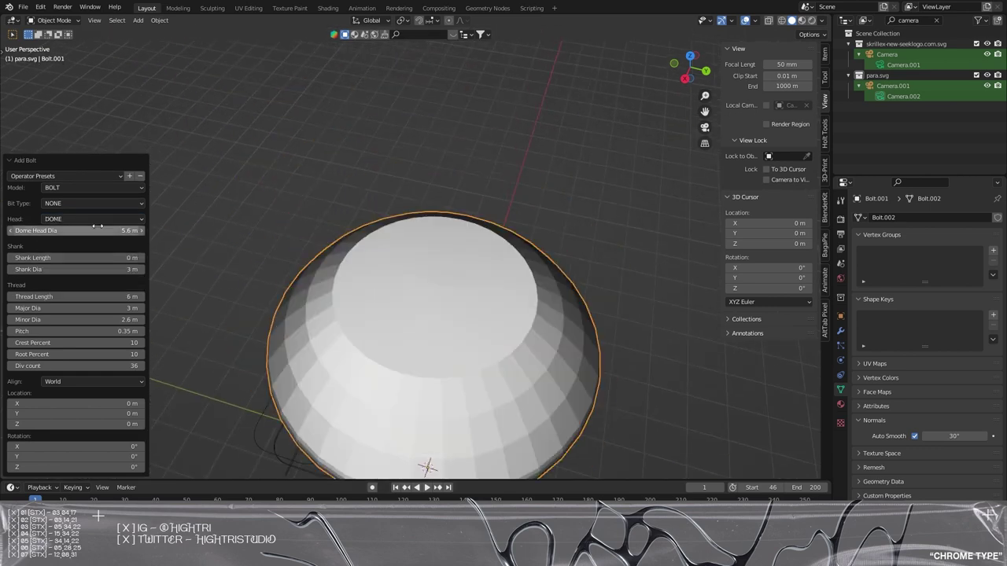
left_click(90, 205)
left_click(59, 240)
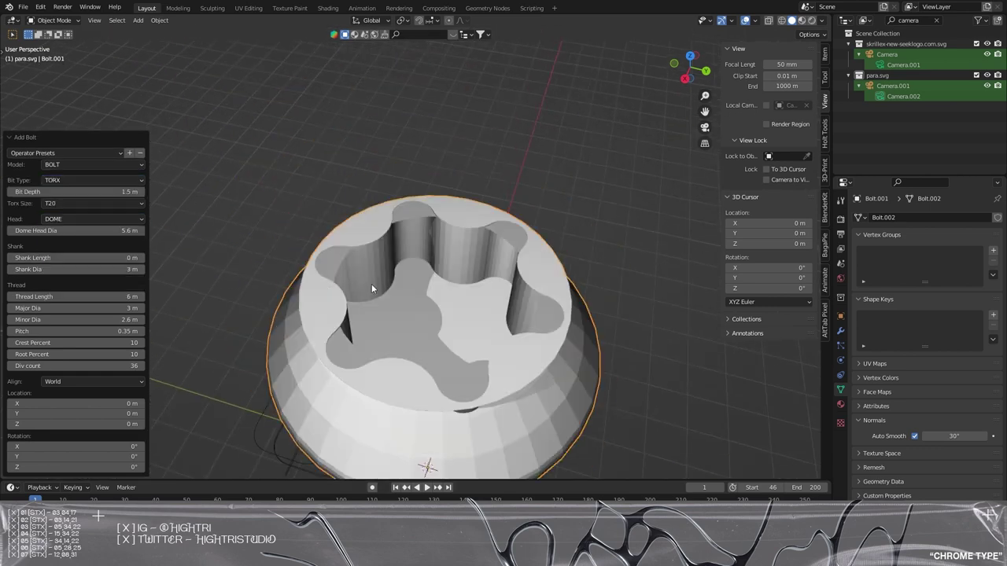
middle_click_drag(359, 288, 503, 315)
- Try the PAN head on the bolt, then change it to COUNTER SINK and view its profile
left_click(67, 219)
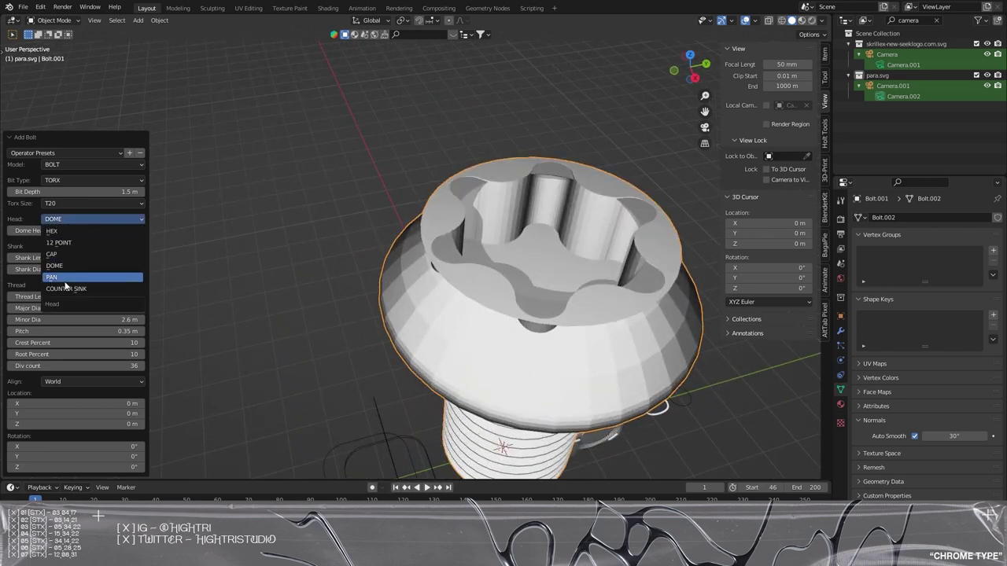
left_click(53, 277)
left_click(74, 219)
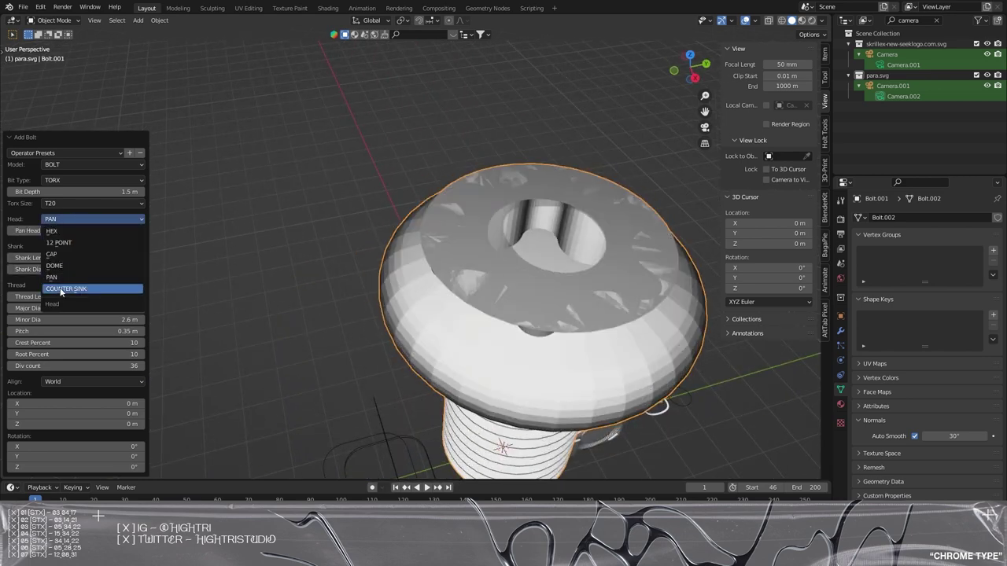
left_click(101, 287)
middle_click_drag(504, 330, 521, 235)
scroll(503, 231, "down", 3)
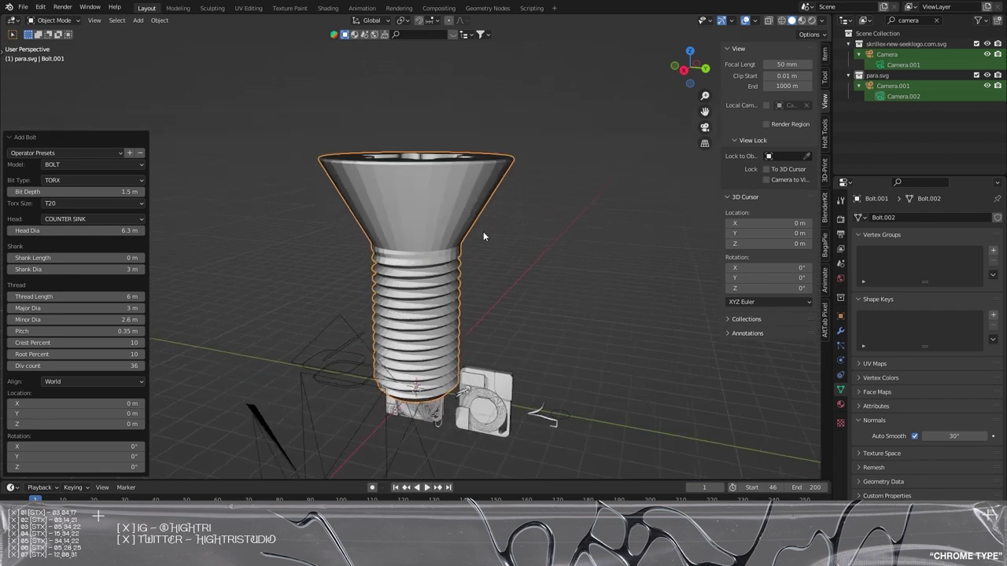
- Delete the bolt and return to a right orthographic view of the reference model
key("Delete")
key("KP_3")
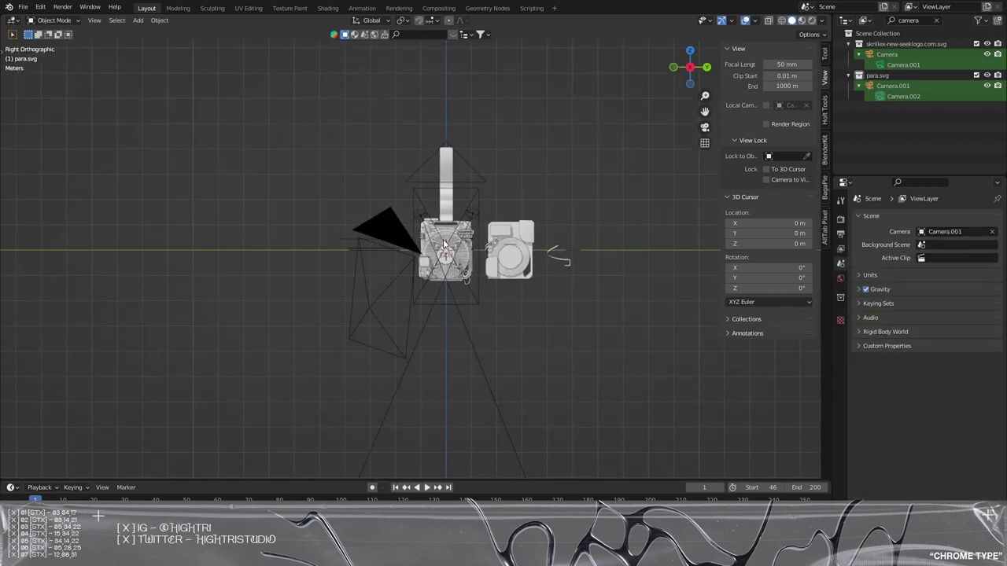
scroll(443, 353, "up", 8)
middle_click_drag(463, 288, 479, 233, "shift")
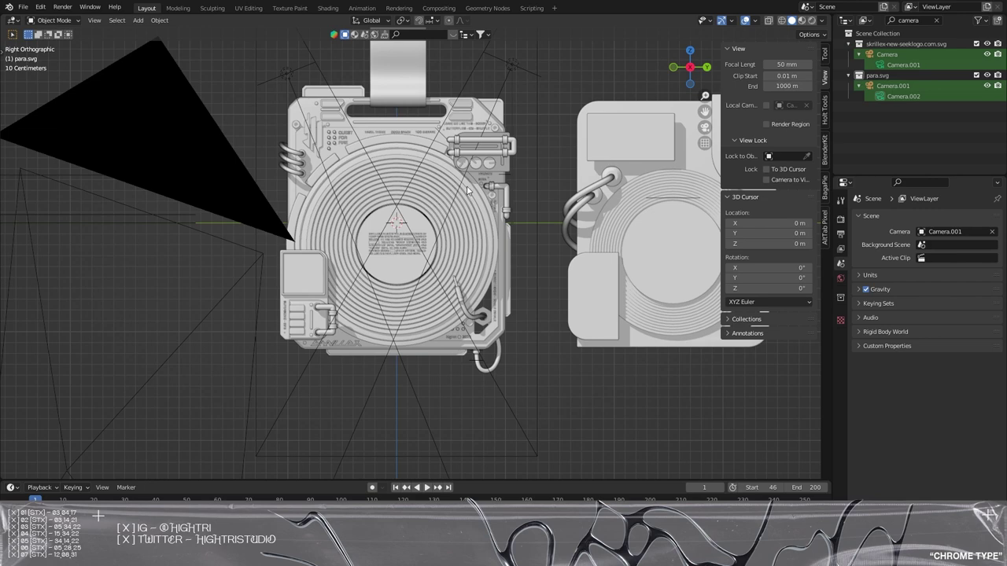
scroll(490, 210, "up", 6)
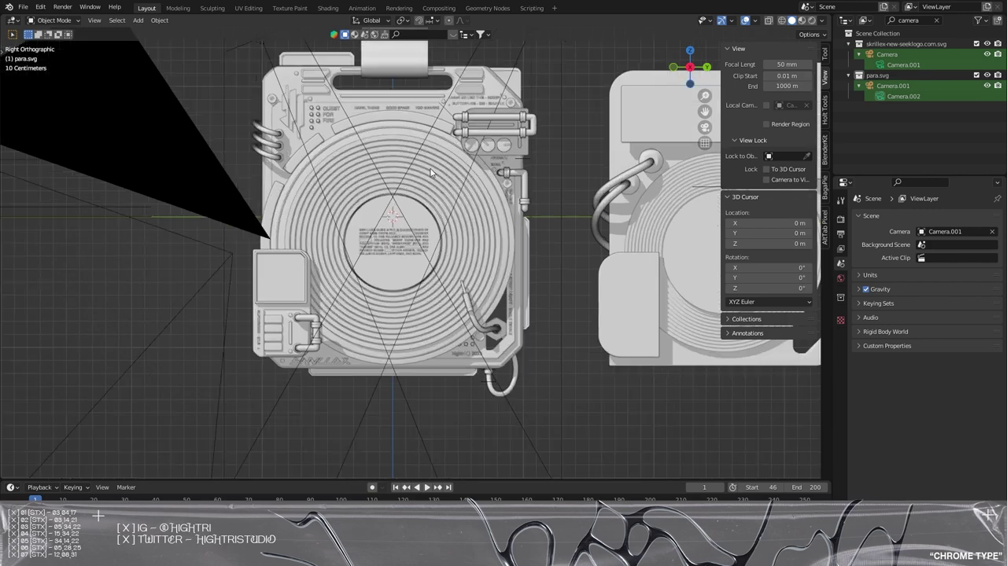
- Play the animation briefly to observe the reference model's moving parts
key("space")
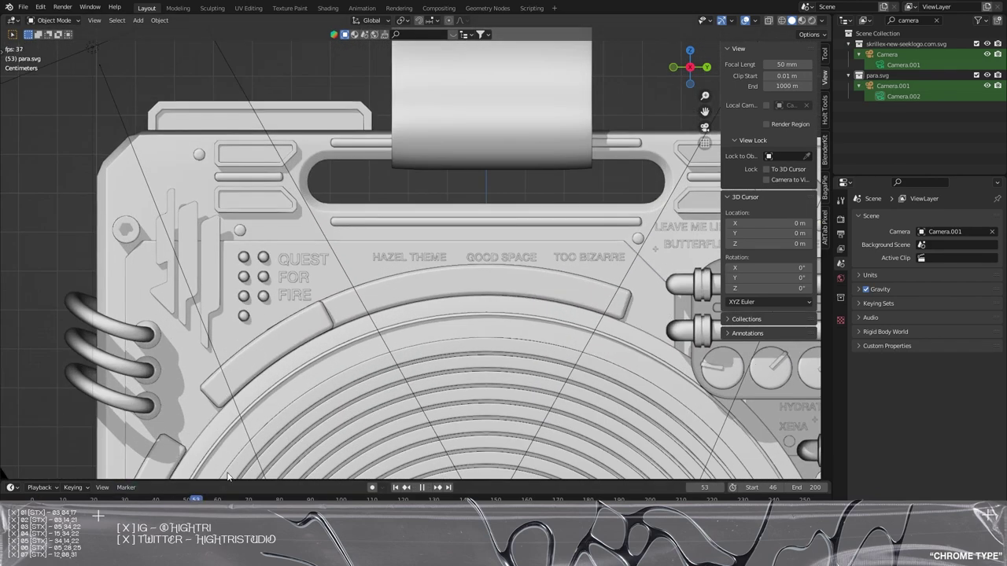
key("space")
middle_click_drag(251, 149, 298, 209, "shift")
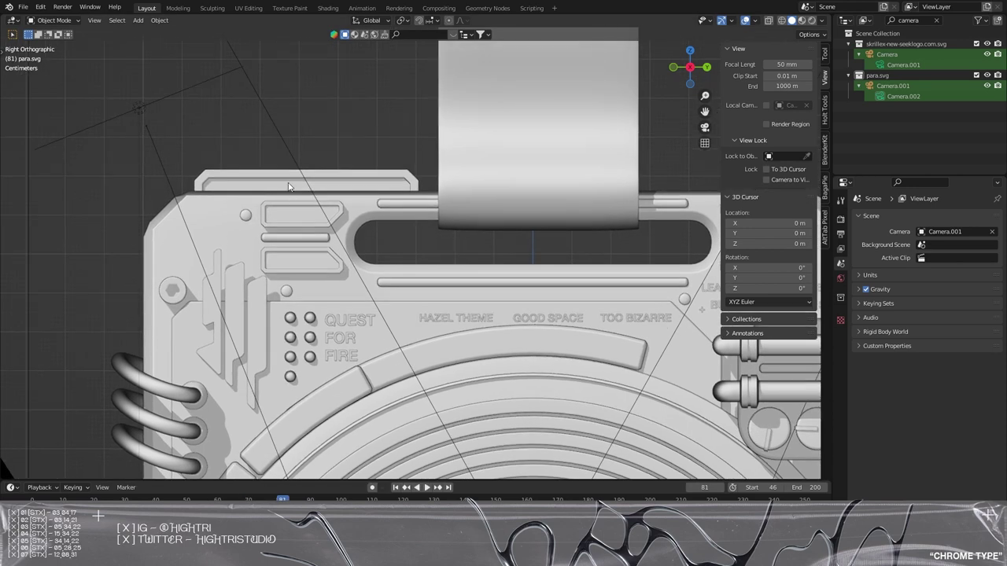
- Inspect the location values of the plate on the reference model's top edge and preview its motion over a few frames
left_click(288, 183)
middle_click_drag(414, 221, 325, 205, "shift")
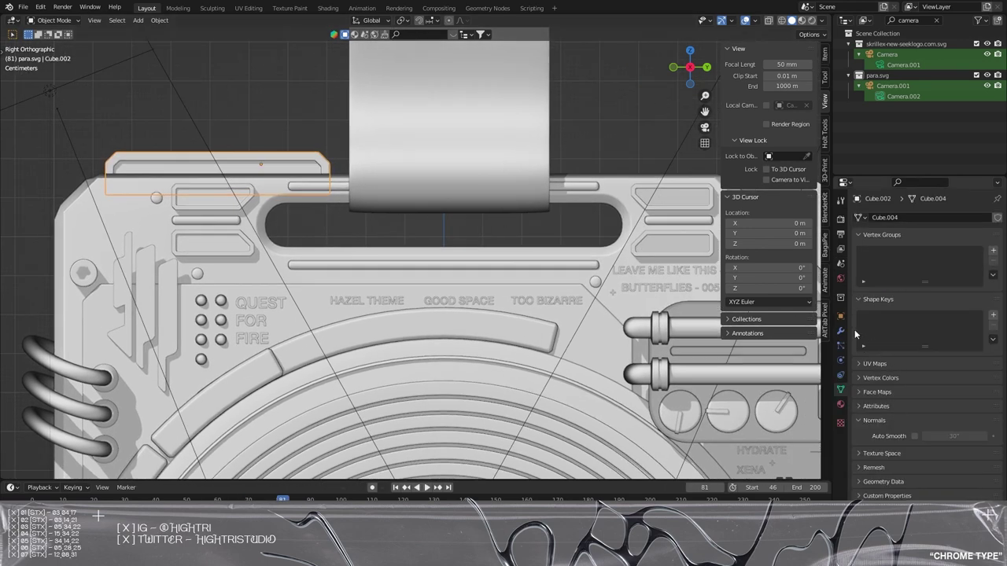
left_click(839, 315)
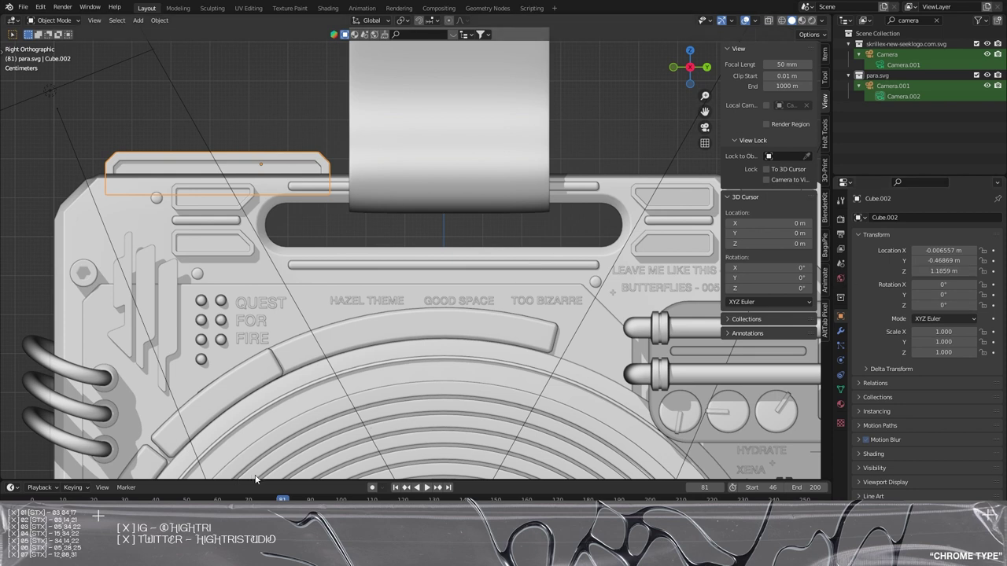
left_click_drag(944, 271, 894, 271)
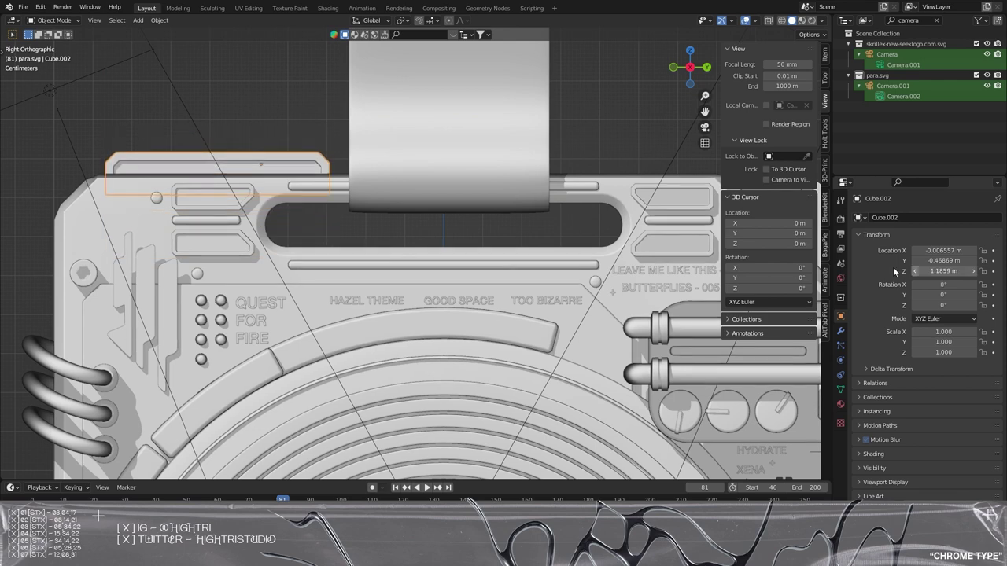
key("space")
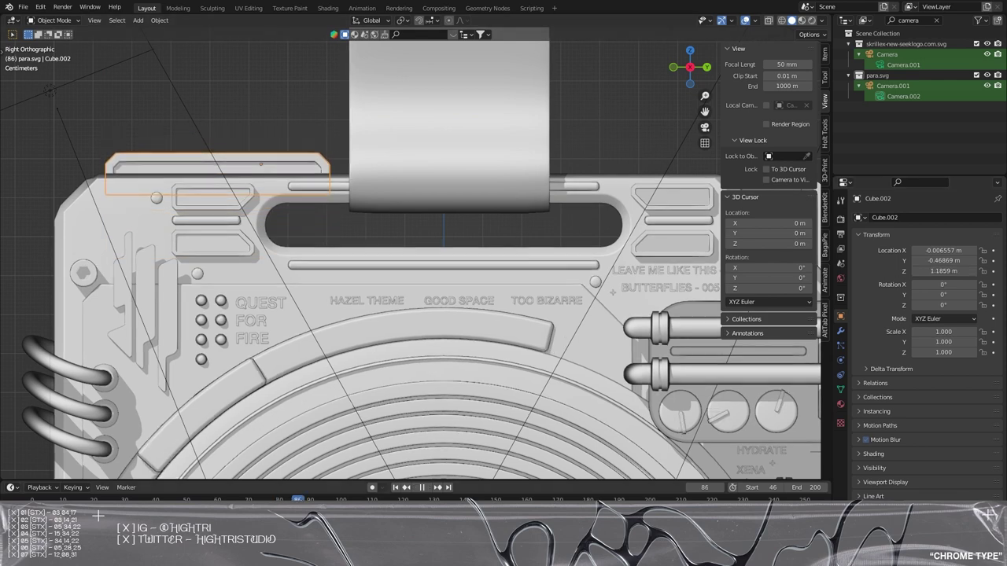
key("space")
- Select the curved segment along the disc's rim and scrub to frame 71 to inspect its keyed rotation
middle_click_drag(412, 364, 442, 267, "shift")
left_click(406, 244)
left_click(235, 308)
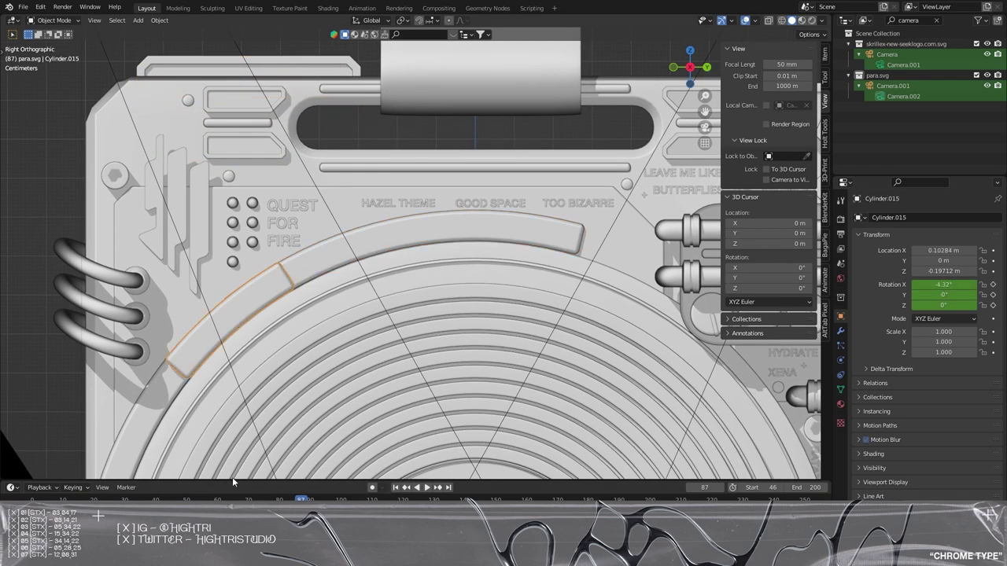
mouse_move(264, 500)
left_mouse_down()
mouse_move(377, 500)
mouse_move(252, 501)
left_mouse_up()
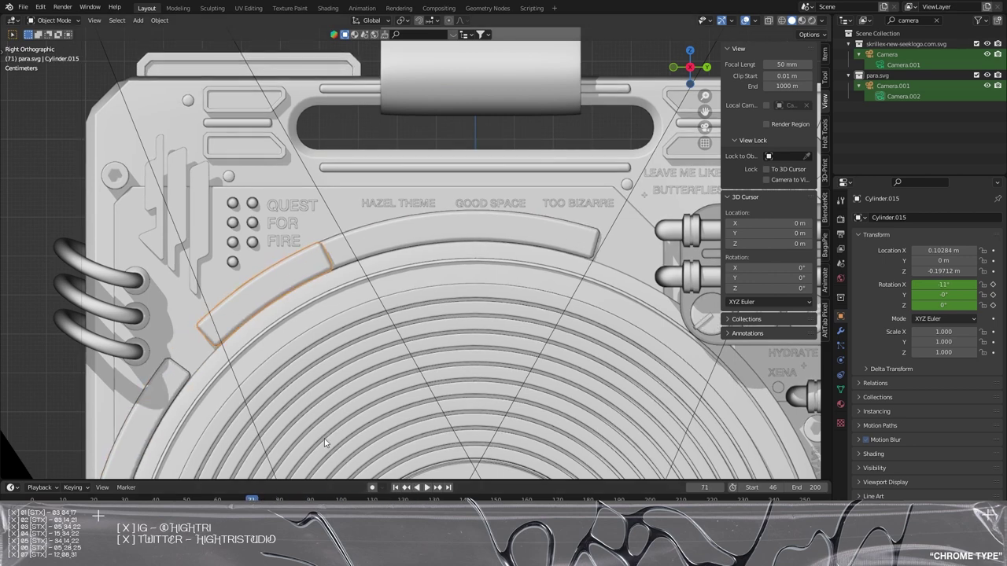
- Advance the animation to frame 89 to watch the three knobs below the collared pipes turn
middle_click_drag(544, 270, 278, 272, "shift")
middle_click_drag(464, 385, 406, 335, "shift")
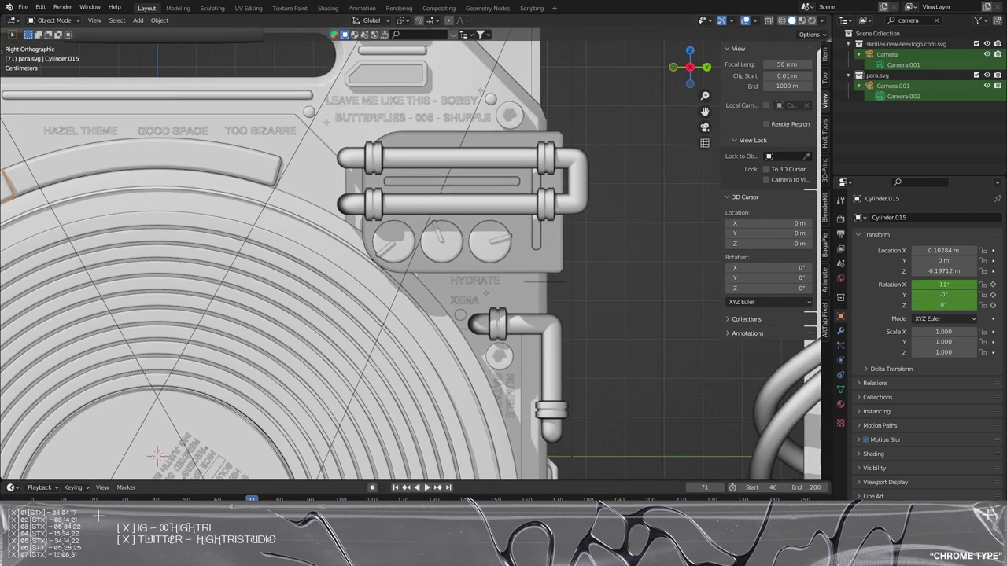
scroll(334, 327, "up", 18, "alt")
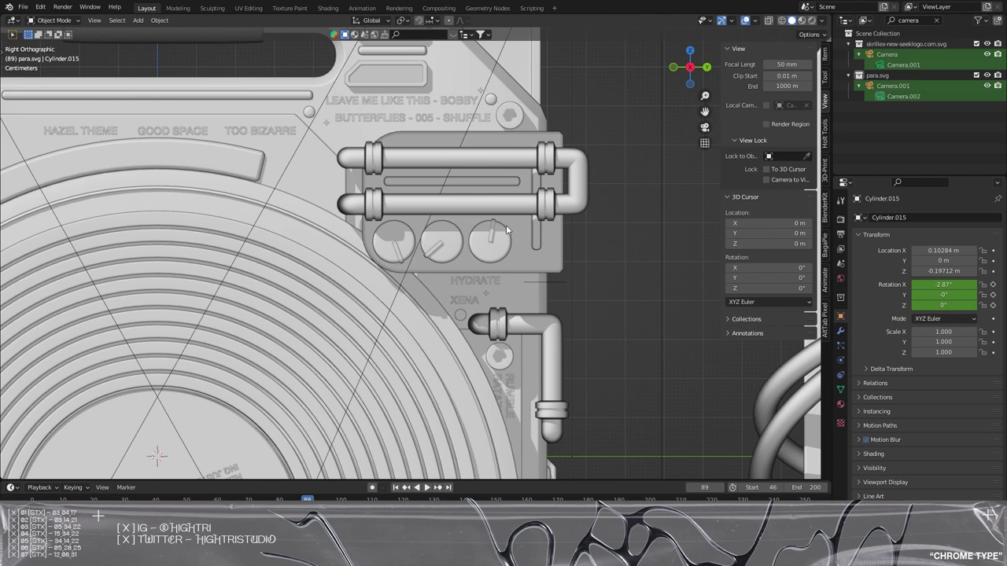
- Examine the reference model's lower half, including the tonearm, bottom hose, button box with bent pipe, and rotating disc text
middle_click_drag(506, 226, 490, 317, "shift")
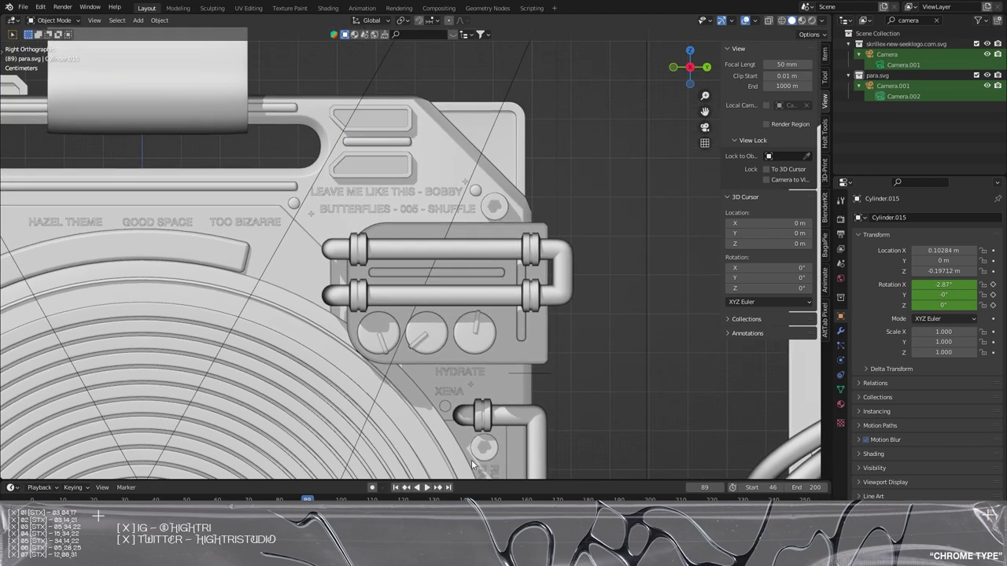
middle_click_drag(471, 464, 522, 226, "shift")
middle_click_drag(504, 407, 519, 226, "shift")
scroll(488, 360, "down", 2)
middle_click_drag(488, 360, 538, 213, "shift")
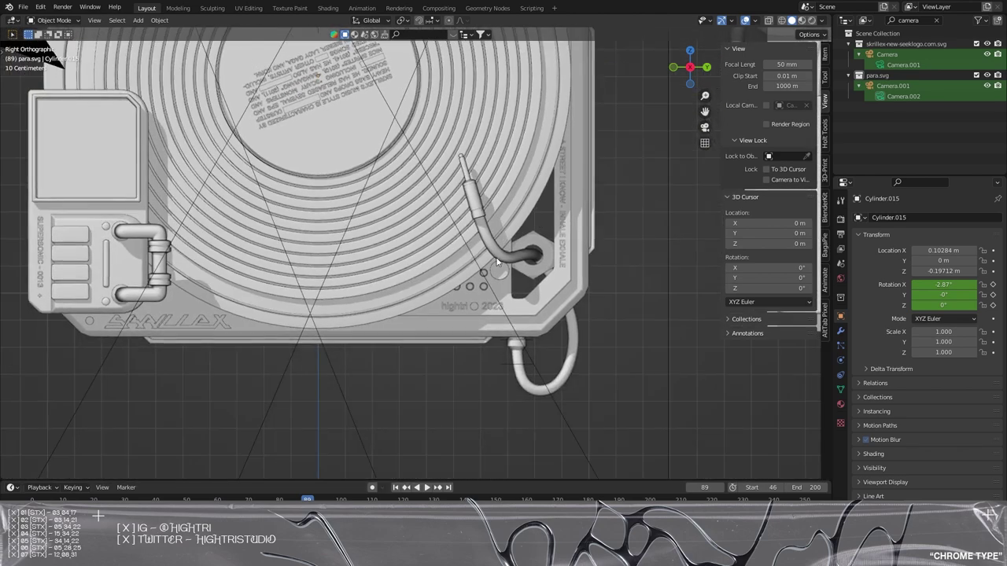
middle_click_drag(410, 334, 498, 398, "shift")
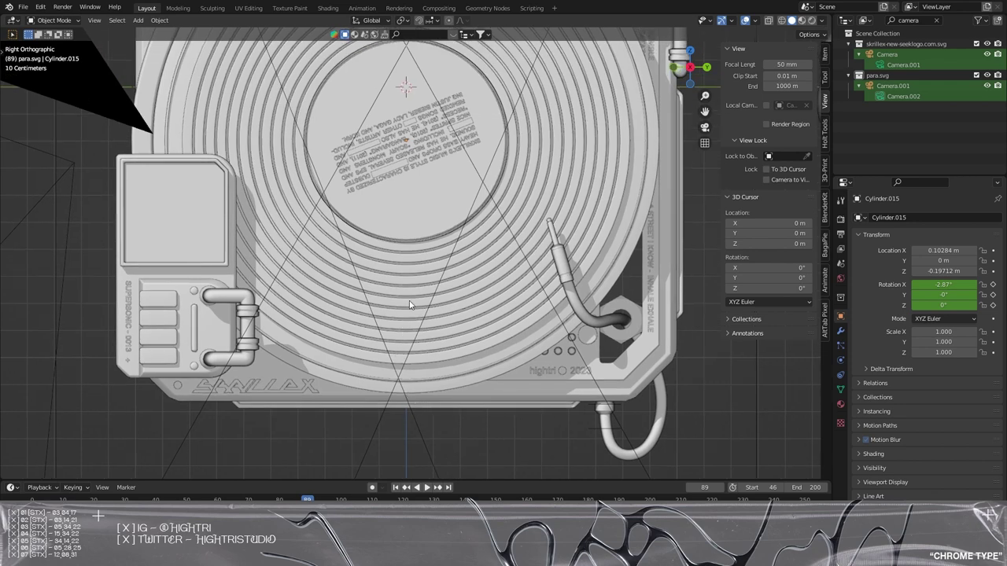
middle_click_drag(298, 353, 362, 351, "shift")
scroll(363, 351, "up", 2)
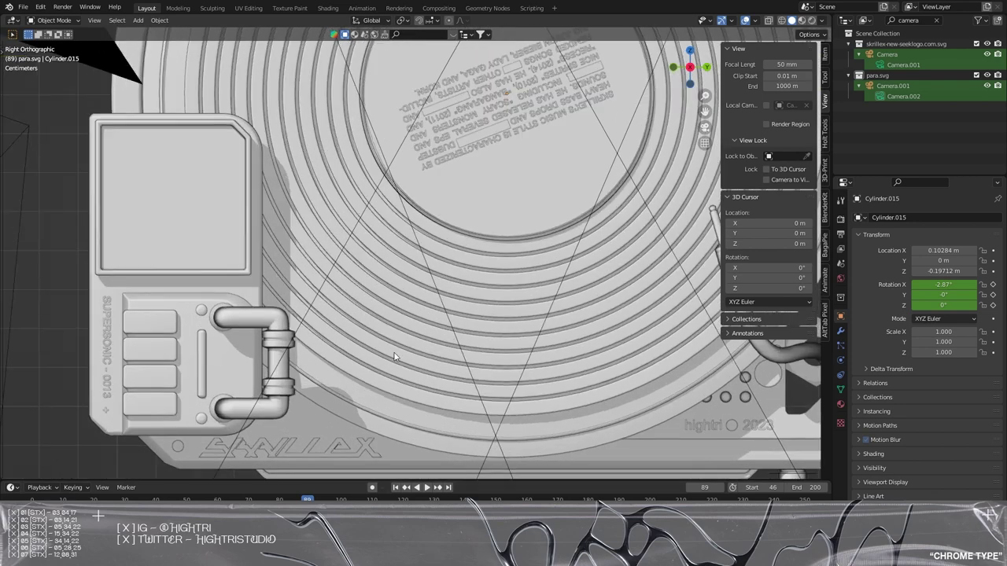
scroll(394, 356, "down", 3)
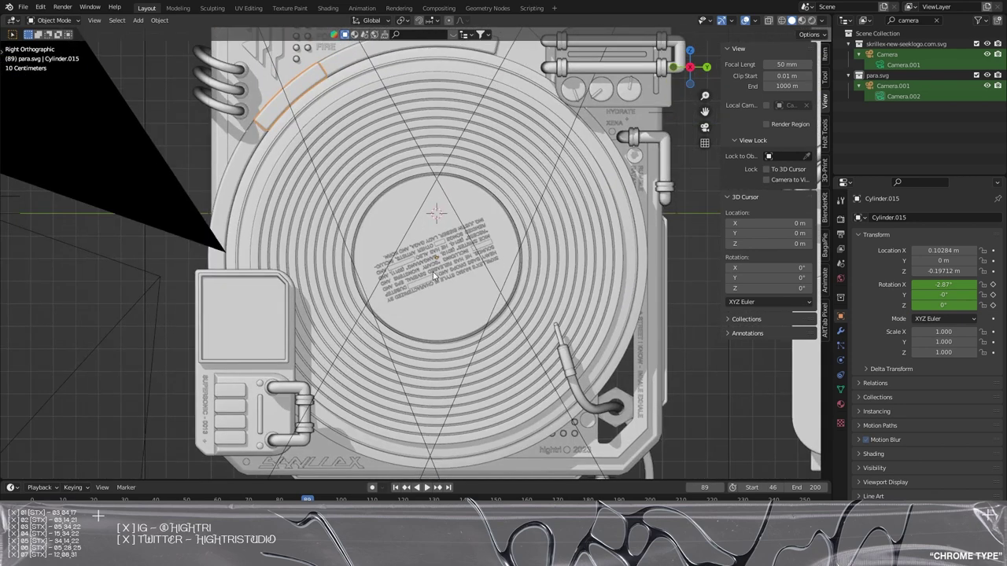